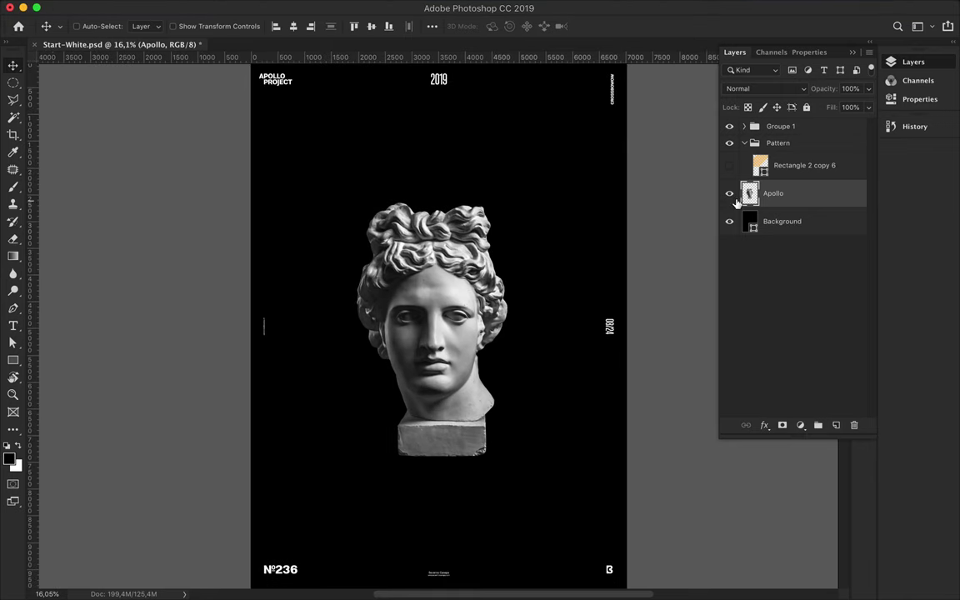
Show Rectangle 2 copy 6 and change its stripe fill from orange to light blue.
left_click(729, 165)
left_click(799, 165)
key("a")
left_click(199, 26)
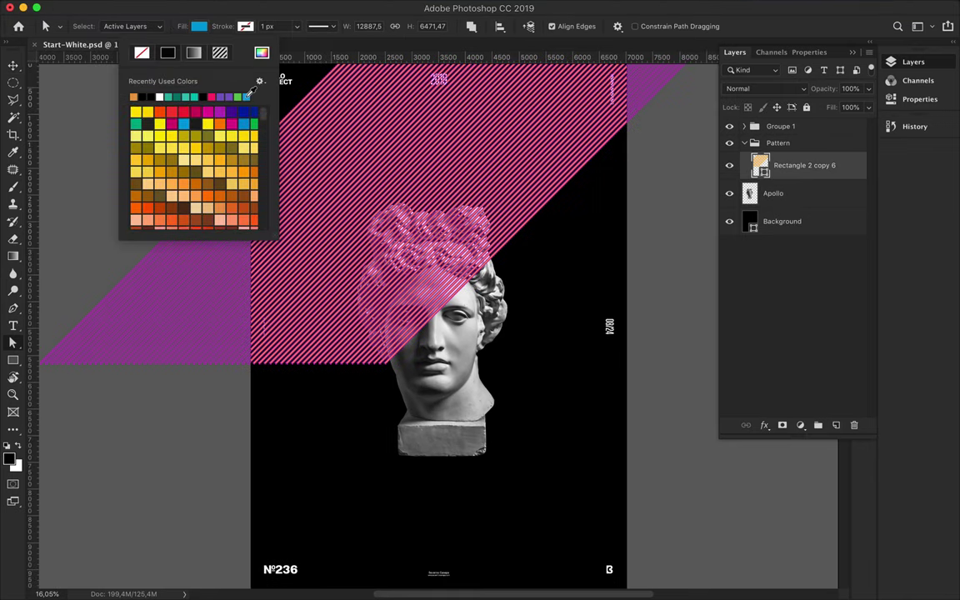
left_click(262, 52)
left_click(595, 186)
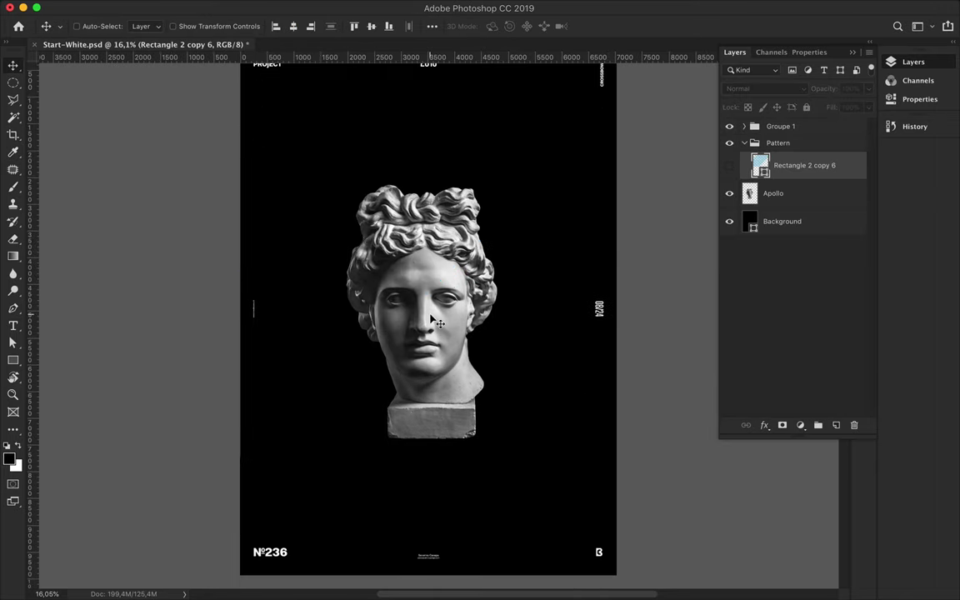
left_click(408, 322, "super")
key("l")
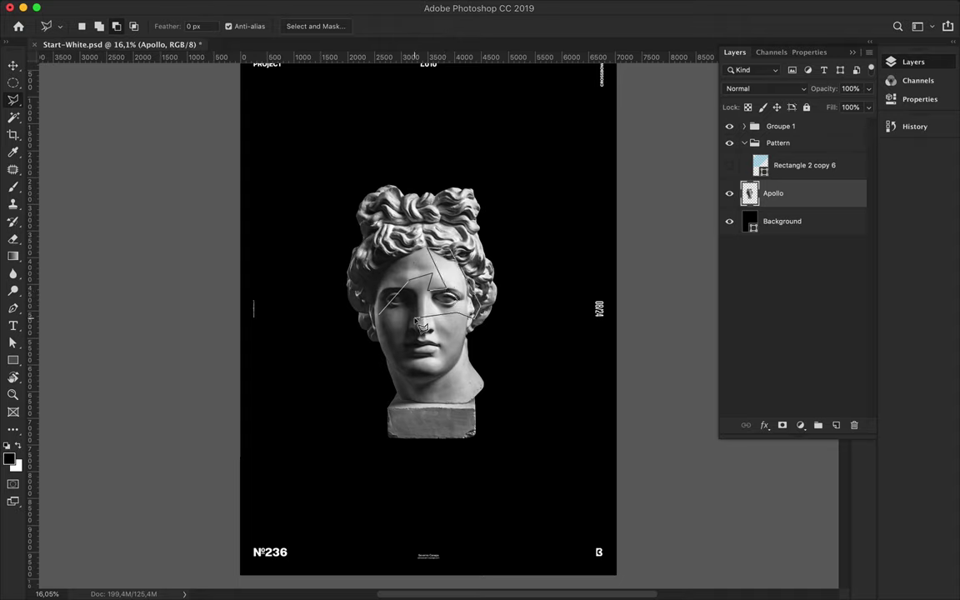
Duplicate the lassoed face piece twice and offset one copy to the right.
key("super+j")
key("v")
key("super+j")
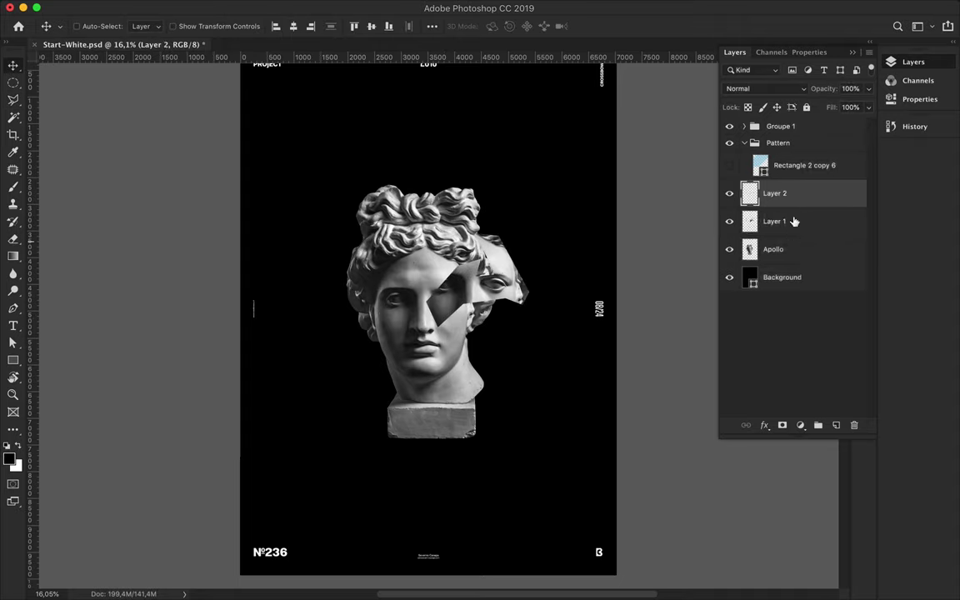
left_click_drag(775, 194, 783, 258)
key("super+bracketright")
Soften the A Shadow copy with a Gaussian Blur.
key("b")
key("m")
left_click(326, 9)
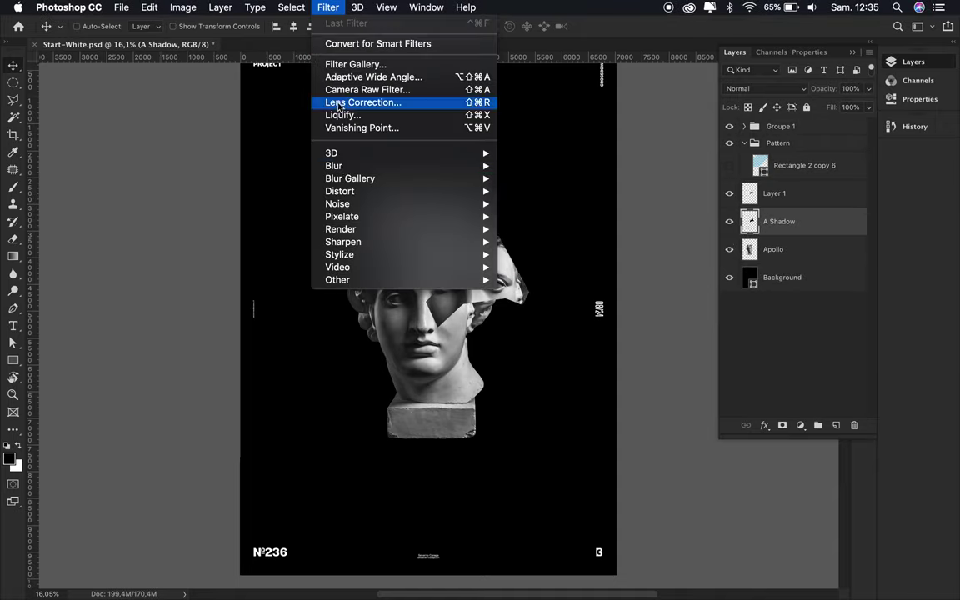
left_click(534, 230)
left_click(754, 132)
key("v")
scroll(410, 340, "up", 3)
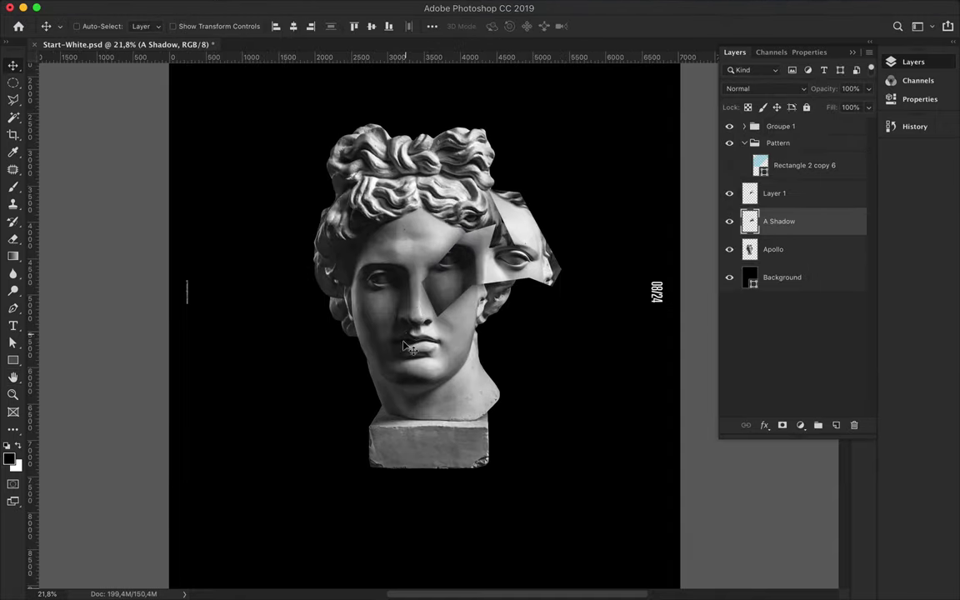
key("alt+bracketleft")
key("l")
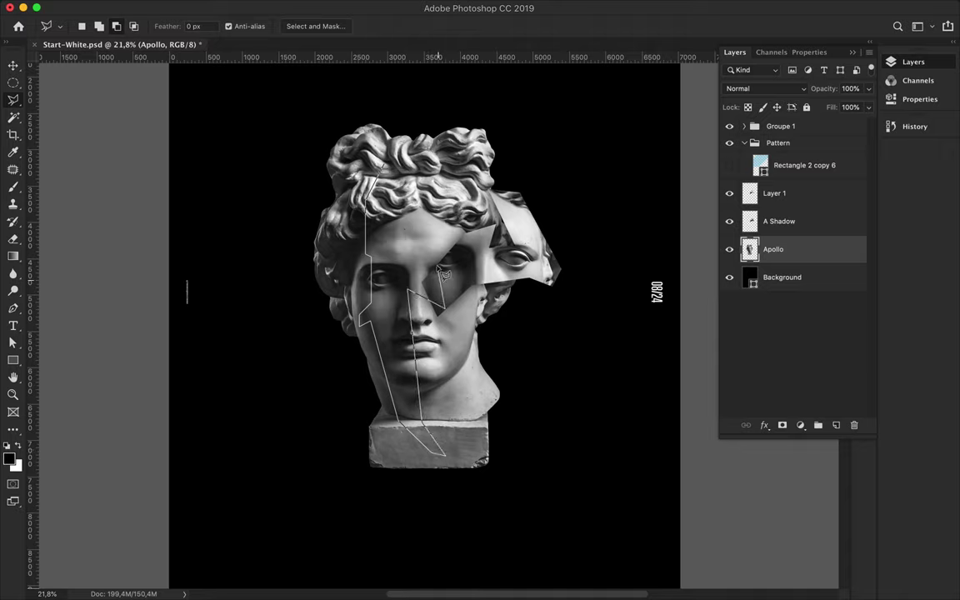
Copy the vertical face slice twice and shift the copies left of the bust.
left_click(407, 163)
key("ctrl+j")
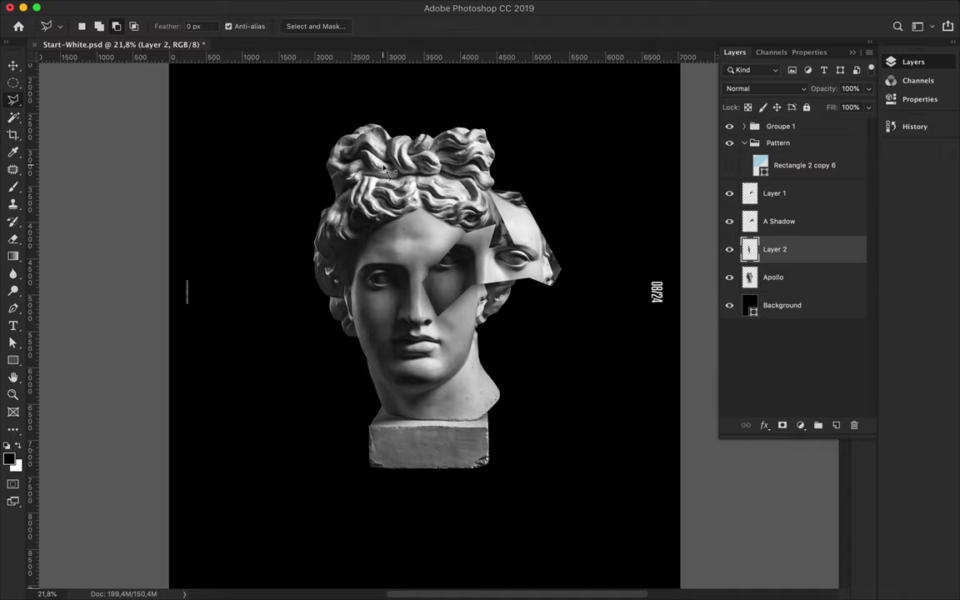
key("v")
left_click_drag(366, 221, 301, 221)
key("ctrl+j")
left_click_drag(777, 248, 775, 287)
Browse the Filter menu without applying anything, then reselect the Apollo bust layer.
key("b")
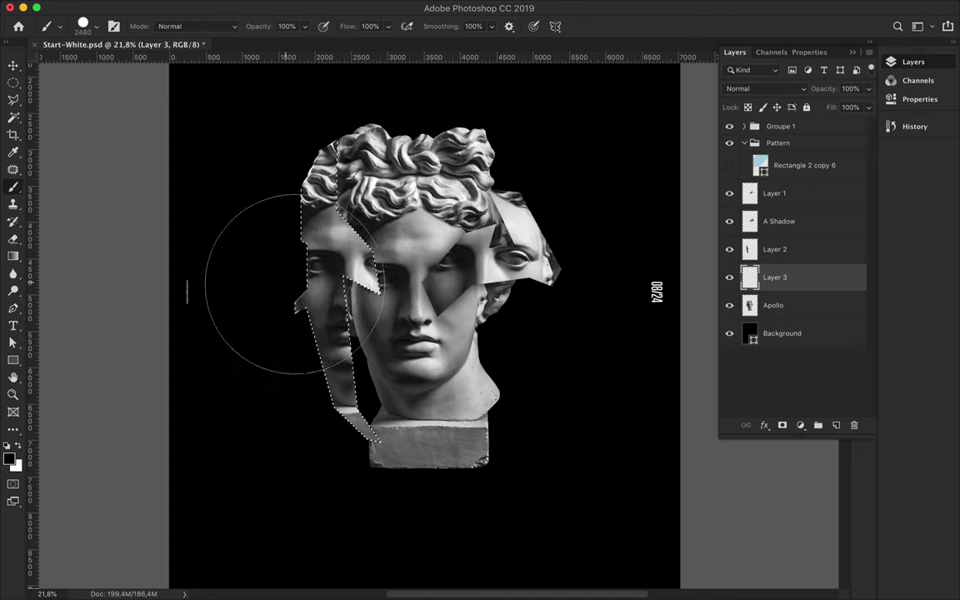
key("m")
left_click(327, 6)
left_click(303, 20)
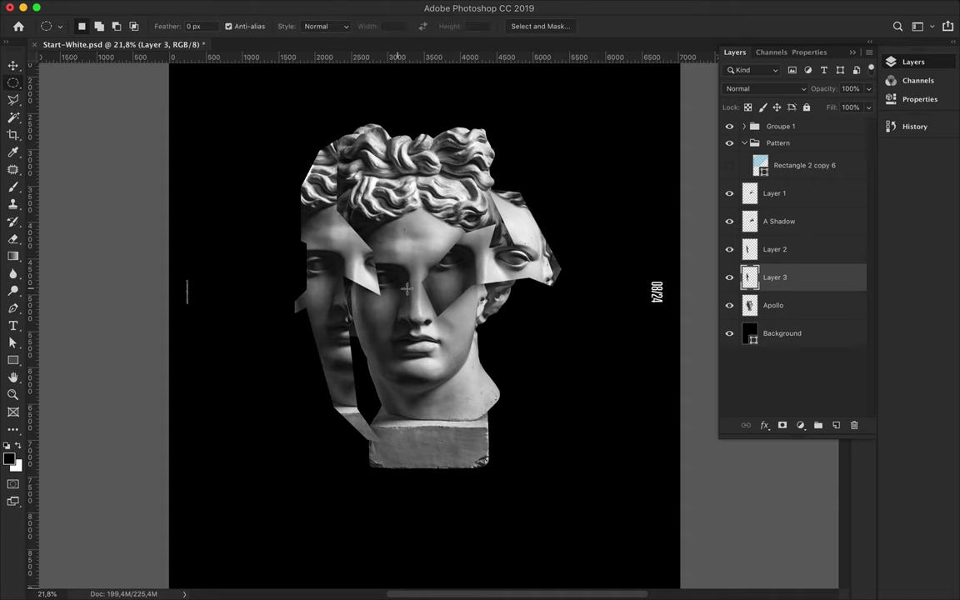
key("v")
key("p")
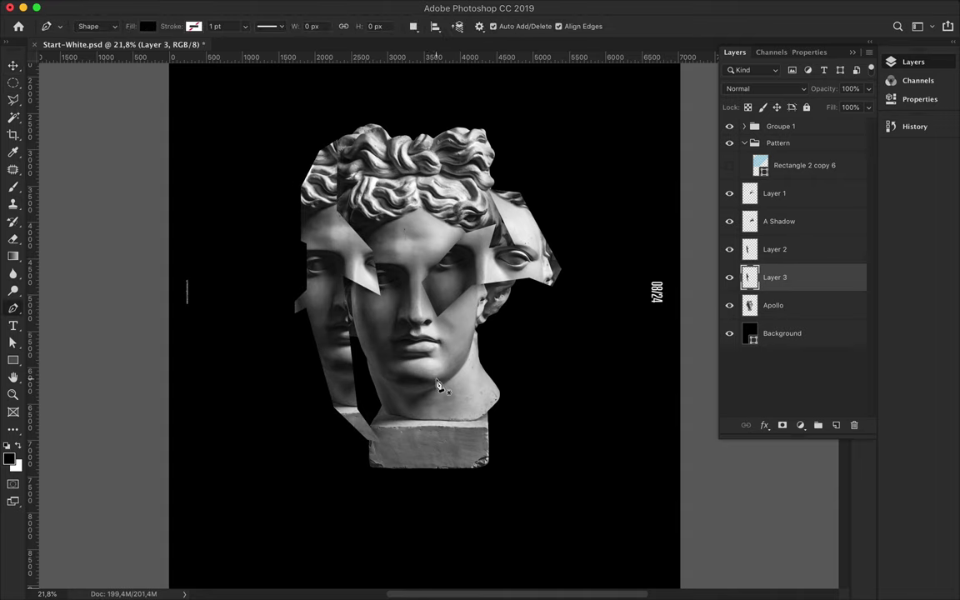
key("l")
left_click(500, 425, "ctrl")
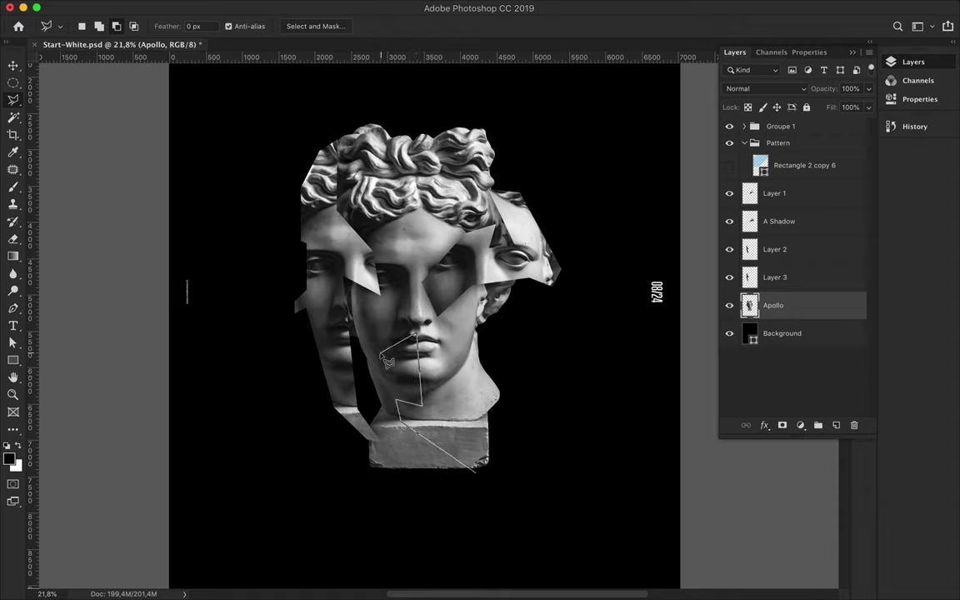
Copy a lower-face fragment to Layer 4, place it below Apollo and shift it left.
left_click(475, 470)
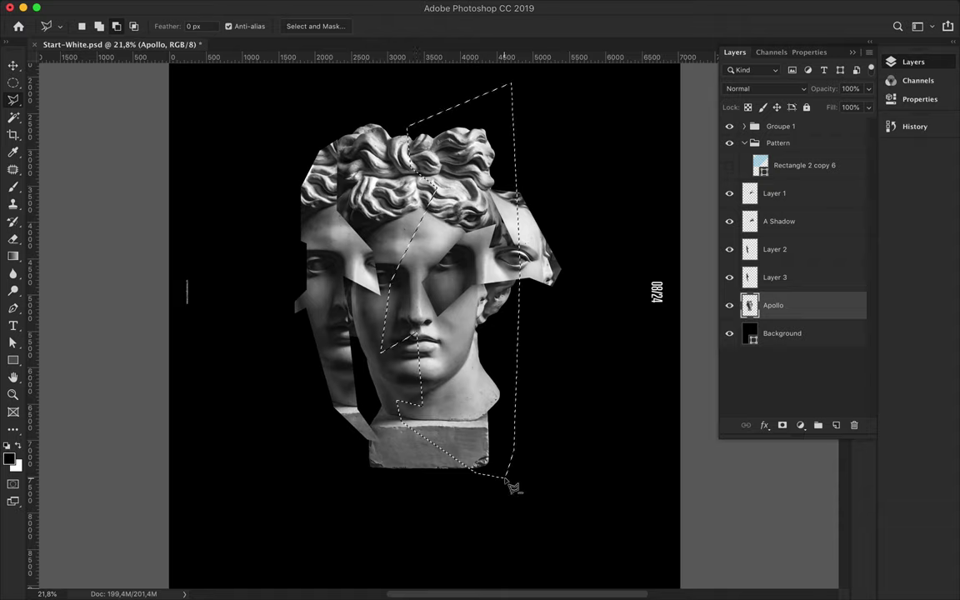
key("ctrl+j")
key("v")
left_click_drag(443, 391, 342, 396)
left_click_drag(775, 305, 791, 338)
mouse_move(333, 392)
left_mouse_down()
mouse_move(296, 319)
mouse_move(350, 270)
mouse_move(271, 241)
mouse_move(297, 313)
mouse_move(320, 233)
left_mouse_up()
Raise the Layer 2 and Layer 3 strips and fine-tune the lower-left fragment's position.
left_click(792, 260, "shift")
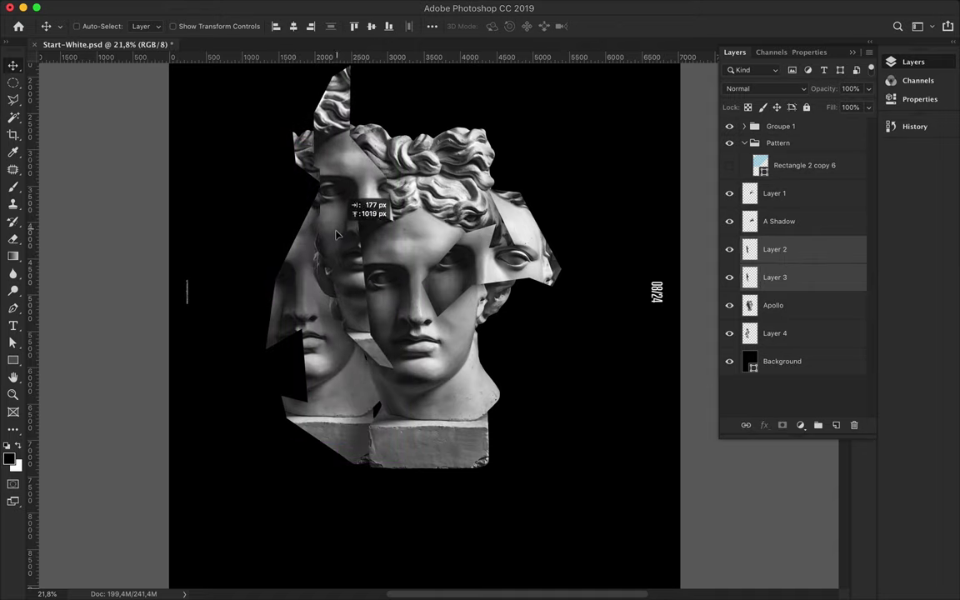
left_click(293, 346, "super")
left_click_drag(293, 347, 256, 369, "super")
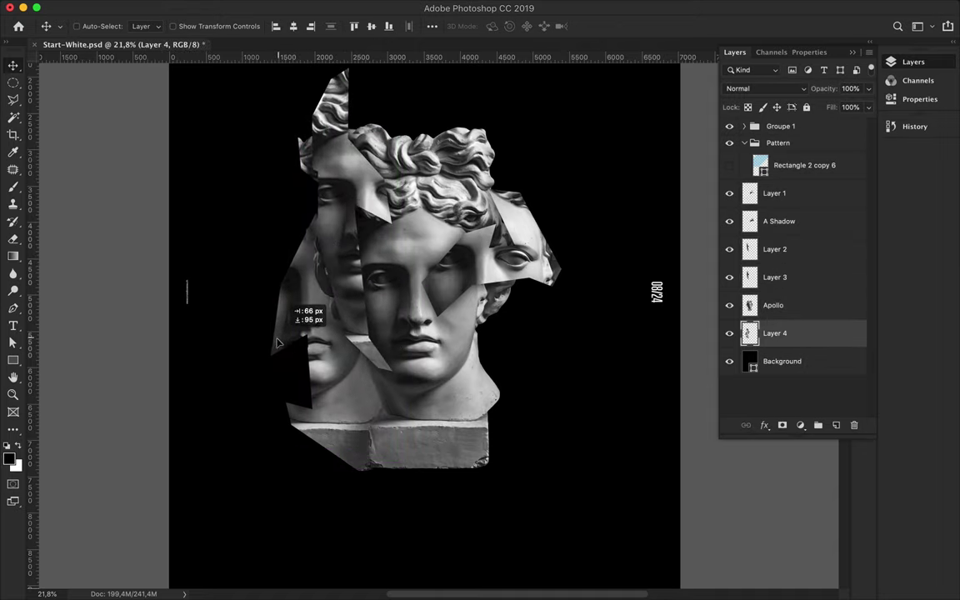
left_click_drag(256, 369, 323, 371)
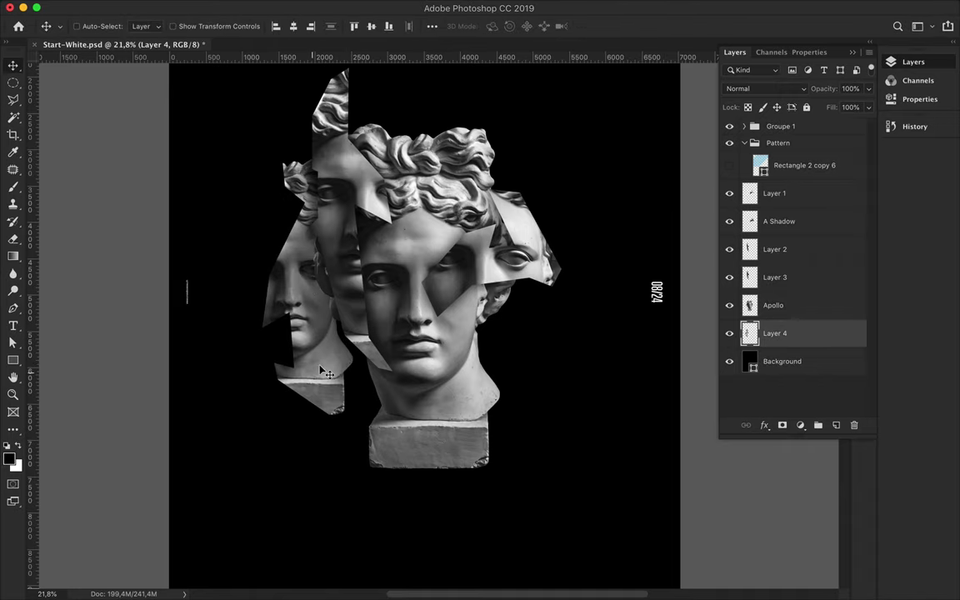
scroll(525, 314, "up", 2)
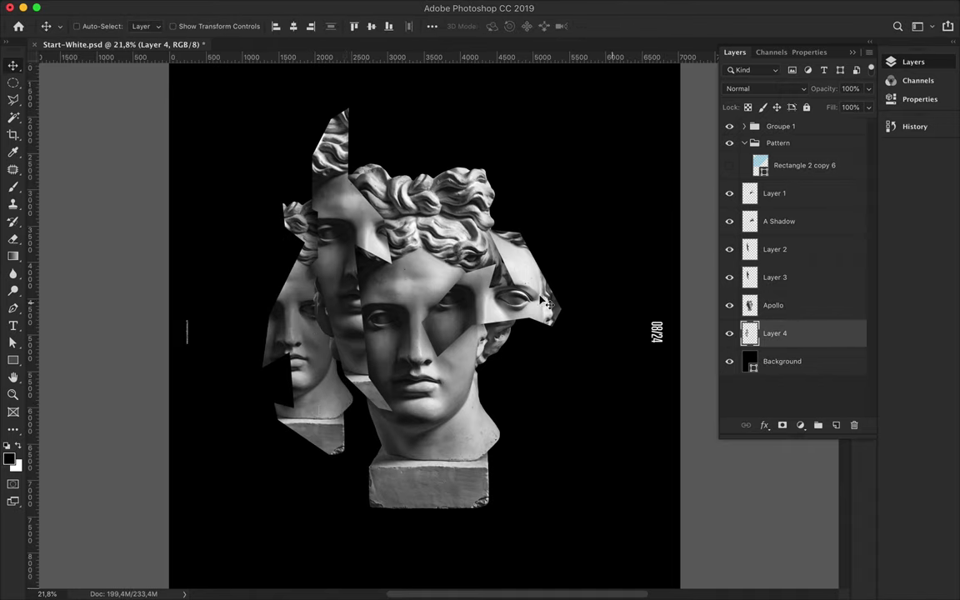
left_click(750, 250)
left_click(750, 193)
Group the face fragment layers into a group named Front.
left_click(750, 278, "shift")
key("super+g")
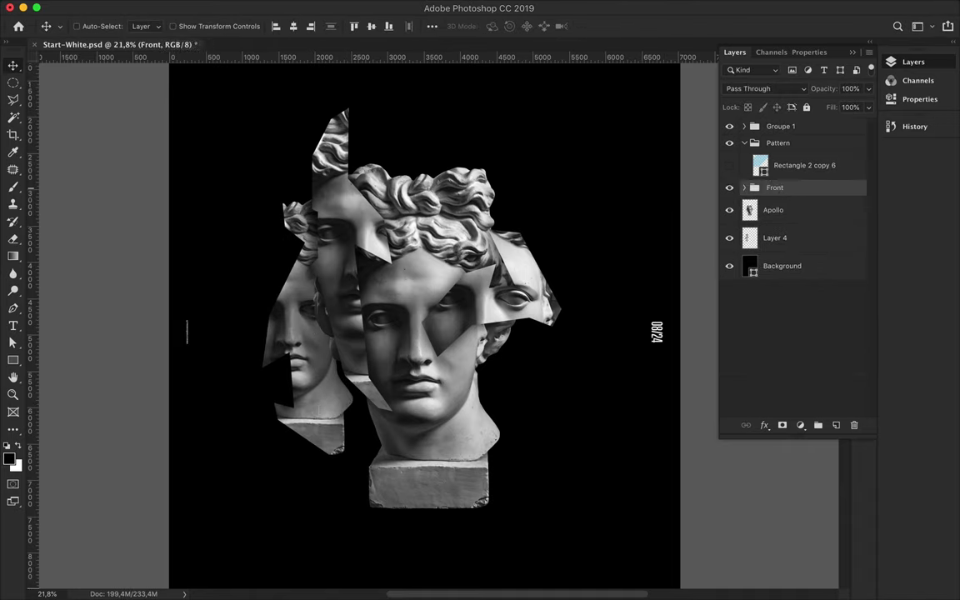
left_click(744, 187)
left_click(791, 266)
Draw an angular Pen shard down the face, fill it blue, and place it below Layer 3.
key("p")
left_click(378, 265)
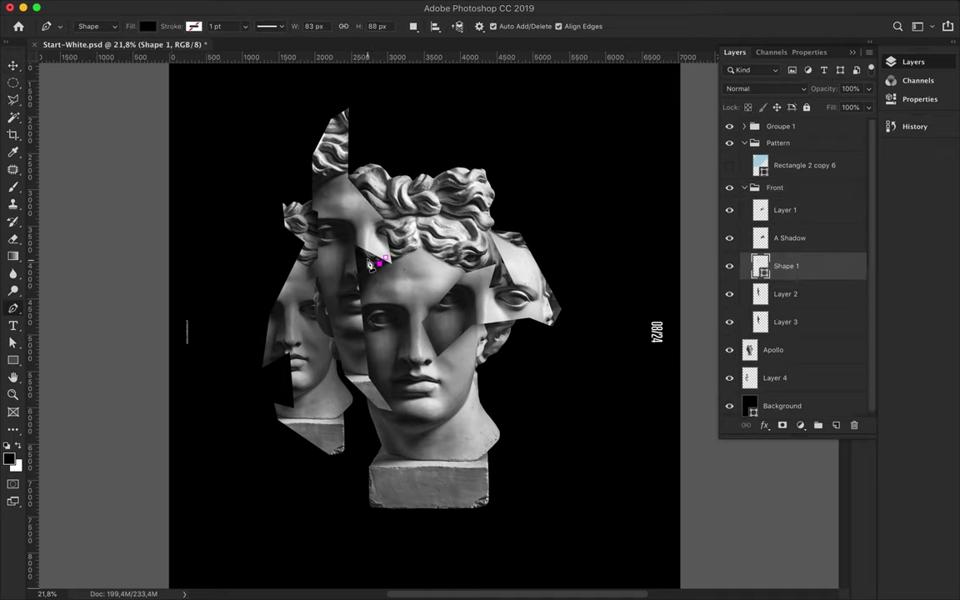
left_click(355, 370)
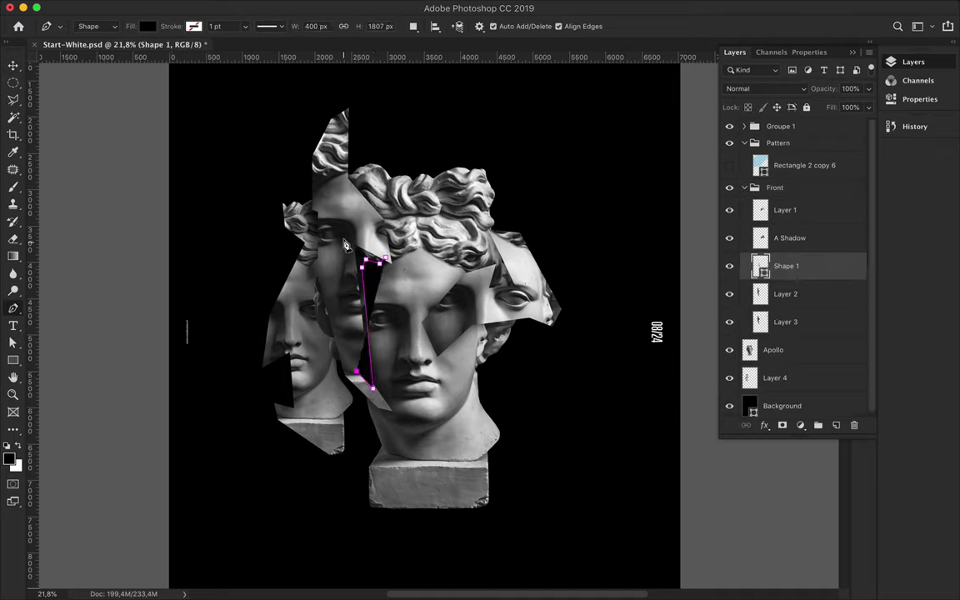
left_click(344, 239)
left_click(355, 231)
left_click_drag(819, 273, 800, 317)
left_click(147, 26)
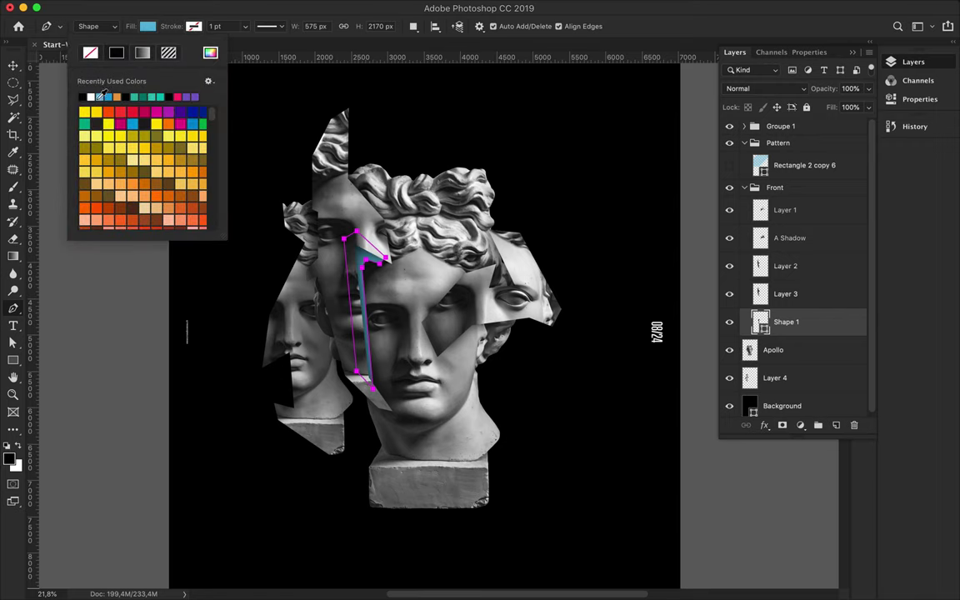
left_click(83, 85)
scroll(360, 280, "up", 5)
Drag the shard's anchors outward to stretch its top arm further right.
key("a")
scroll(360, 280, "up", 3)
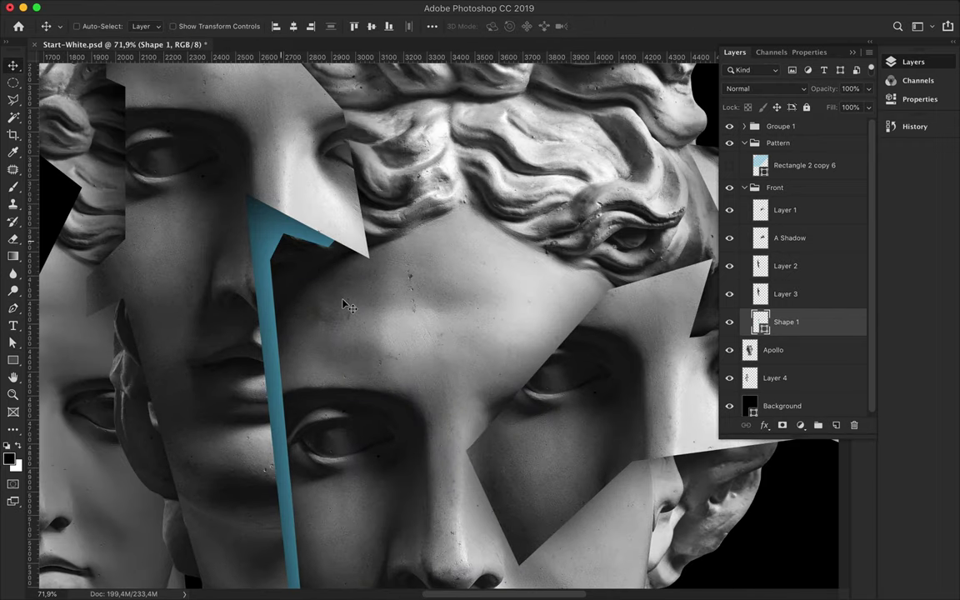
scroll(307, 268, "down", 2)
left_click(325, 189)
left_click_drag(360, 197, 396, 215)
left_click_drag(356, 162, 431, 193)
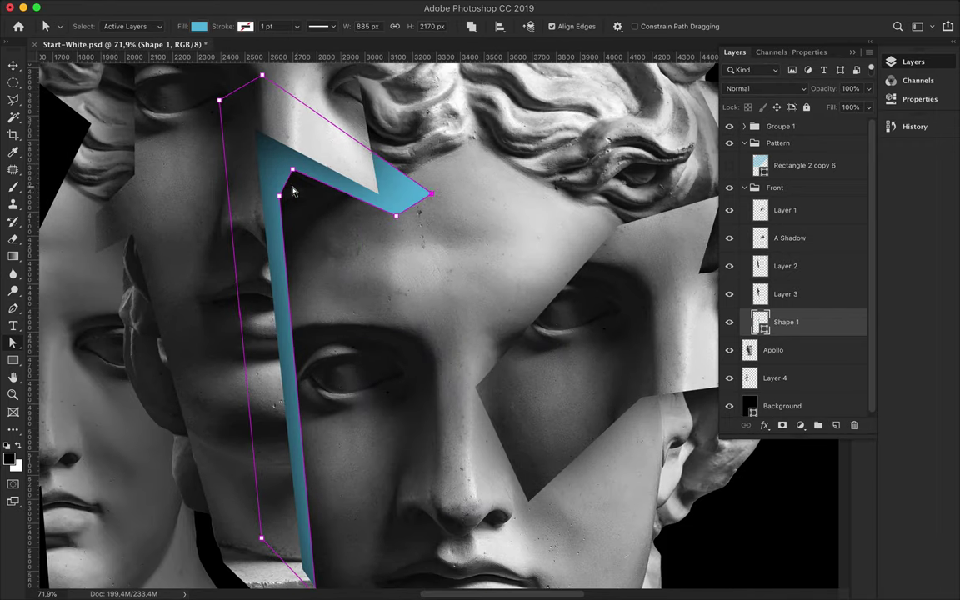
left_click(295, 211)
scroll(296, 211, "down", 2)
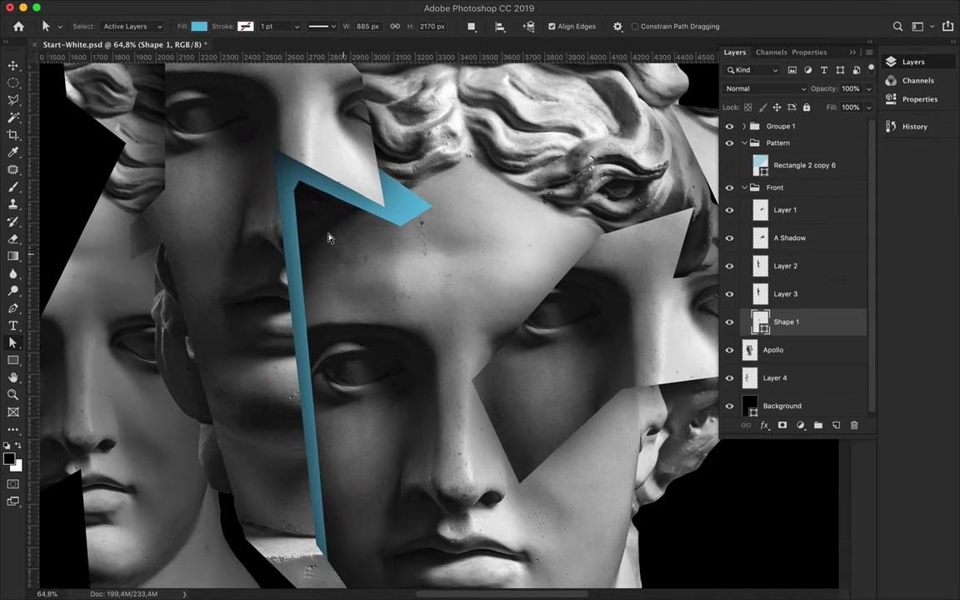
scroll(300, 207, "down", 2)
scroll(304, 202, "down", 2)
scroll(299, 292, "down", 2)
scroll(294, 383, "down", 2)
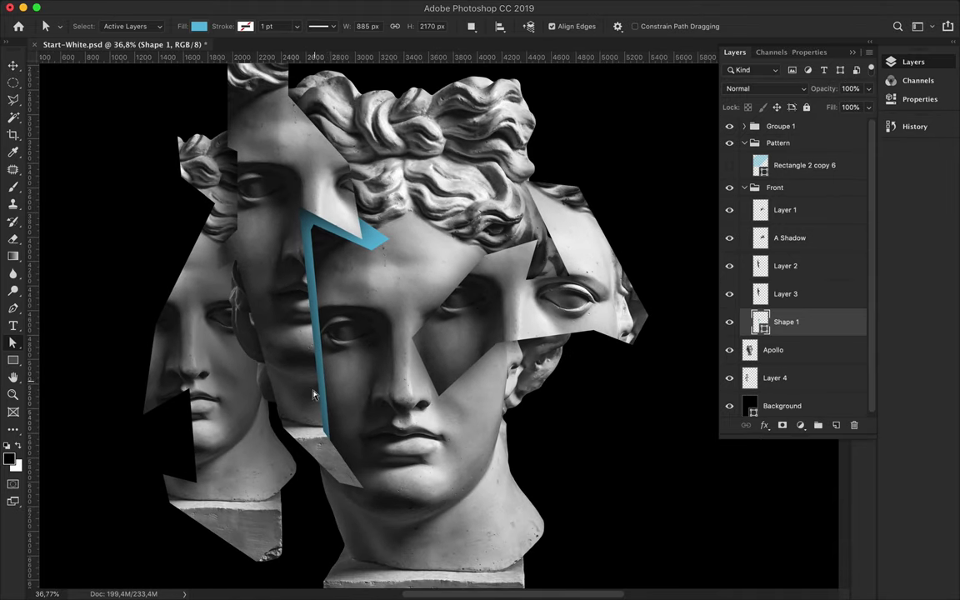
Draw a second shard, Shape 2, toward the chin with a gradient fill.
key("p")
left_click(314, 348)
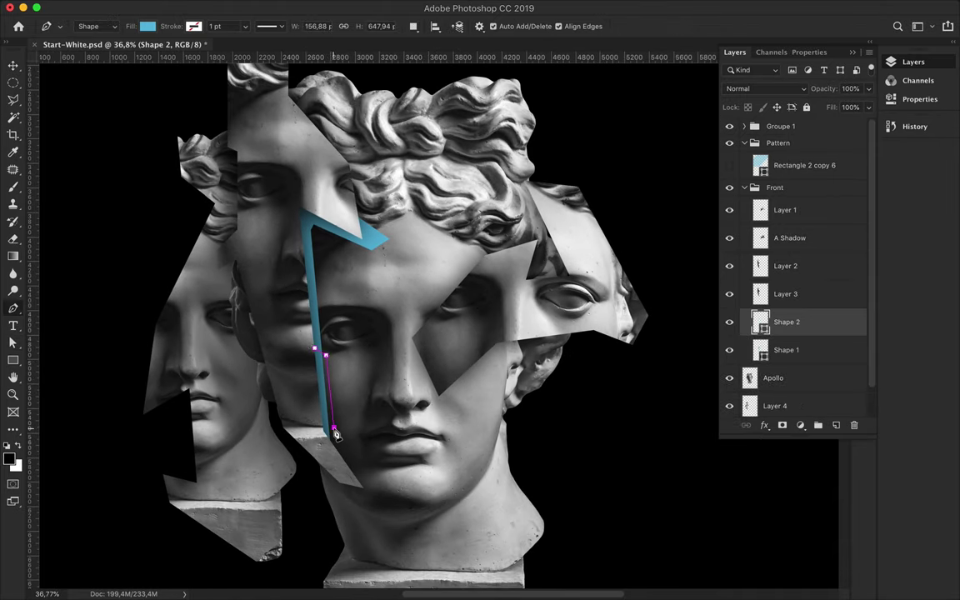
left_click(388, 503)
left_click(274, 466)
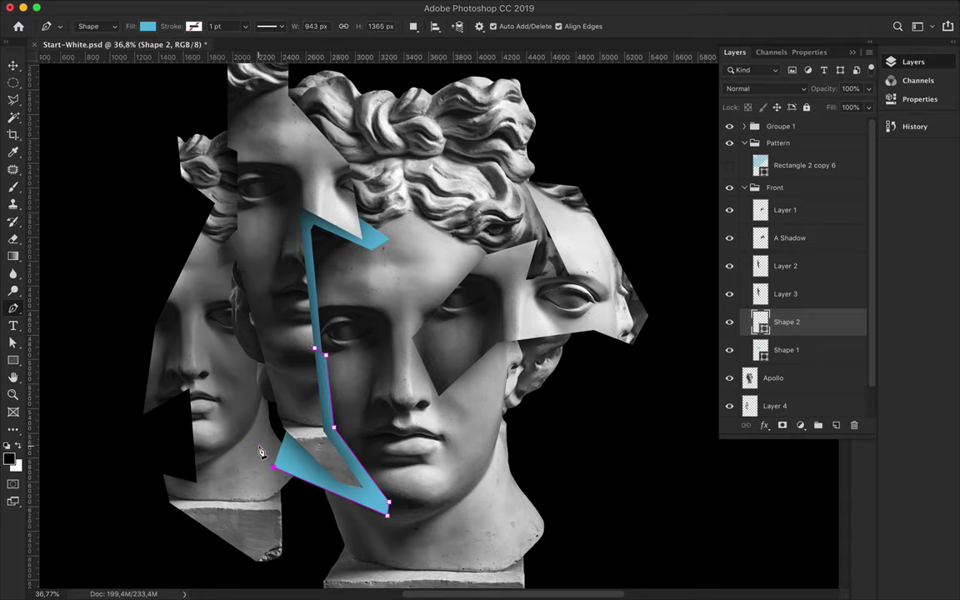
left_click(240, 256)
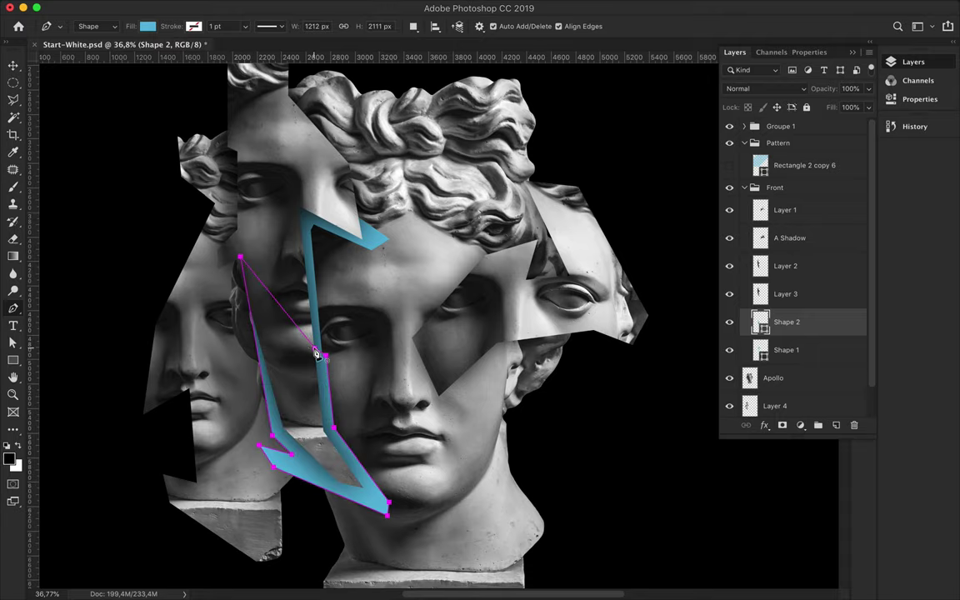
left_click(148, 26)
left_click(143, 52)
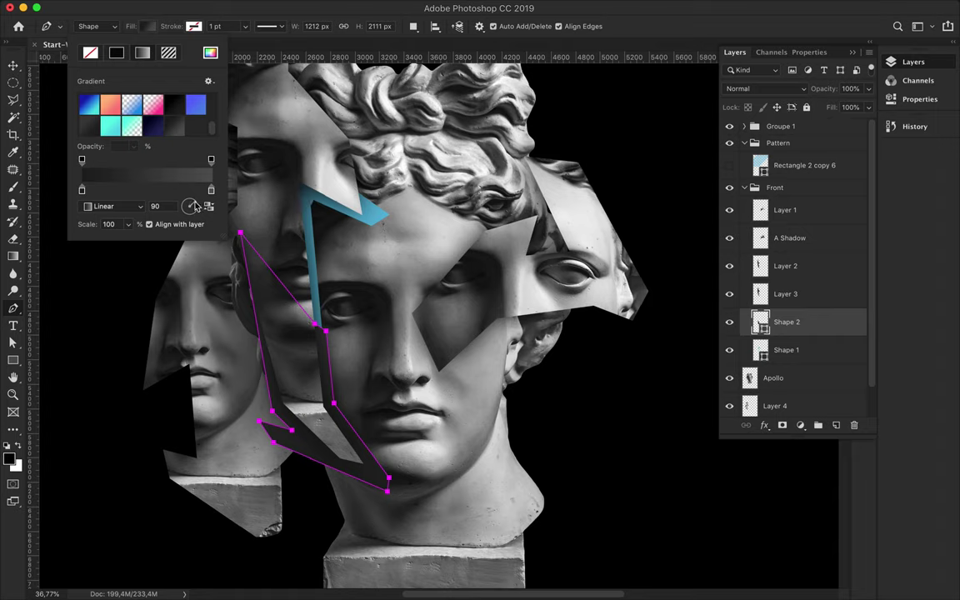
key("Return")
Load Shape 2 as a selection and shade it with a dark gradient.
right_click(816, 325)
left_click(761, 327, "super")
key("g")
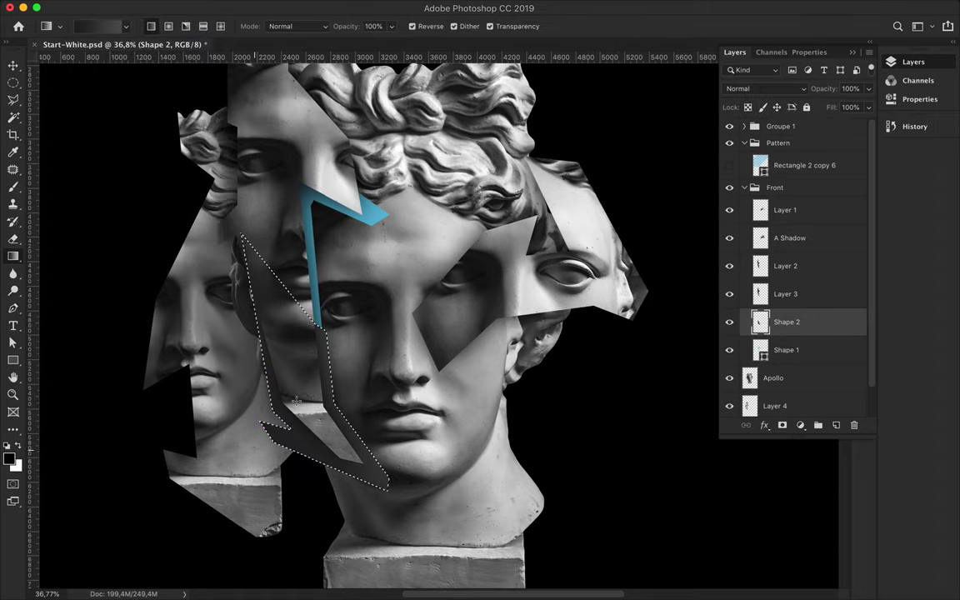
left_click_drag(336, 356, 213, 506)
key("v")
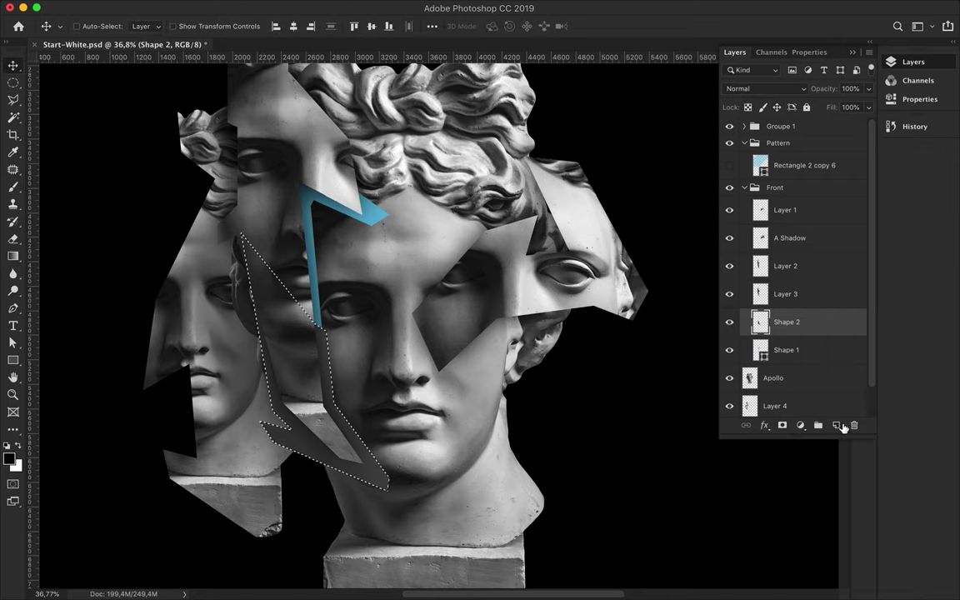
Paint a black shadow along the shard's edges on new Layer 5 and blur it.
left_click(835, 425)
key("b")
left_click_drag(236, 274, 350, 450)
key("v")
key("m")
key("super+f")
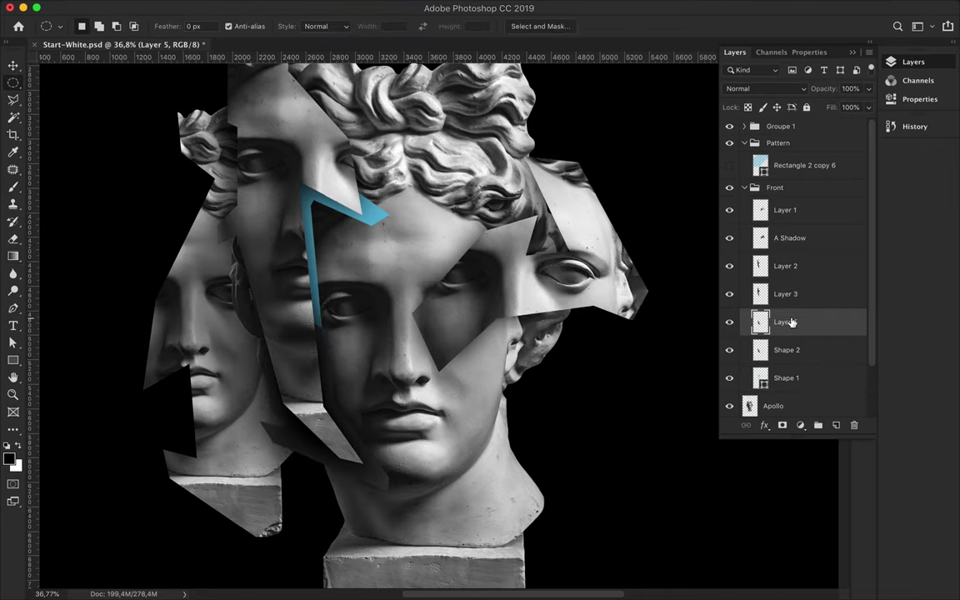
Move Layer 5 below Shape 2, then both beneath Shape 1.
left_click_drag(782, 323, 792, 361)
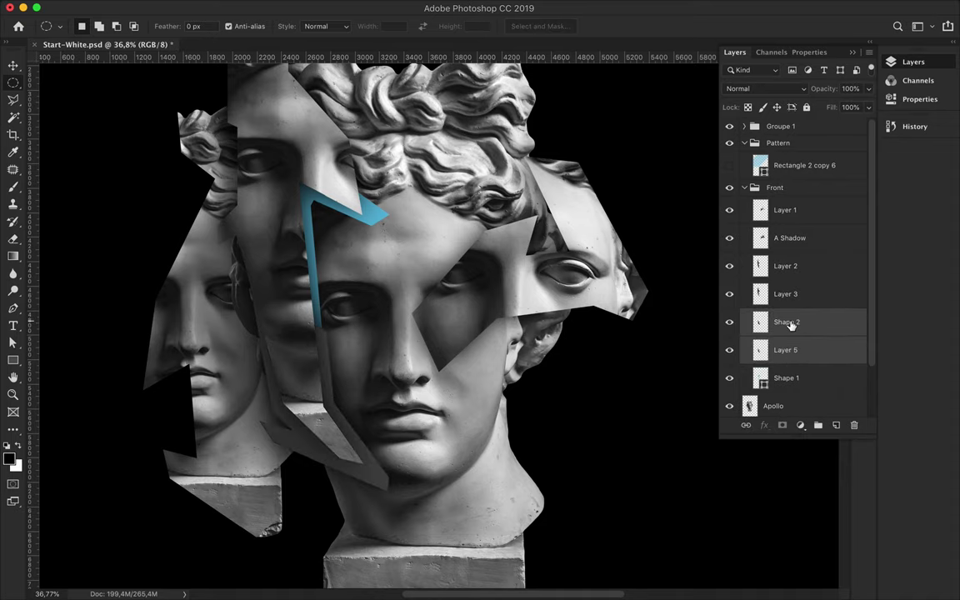
left_click(821, 327, "shift")
left_click_drag(820, 327, 815, 388)
scroll(260, 364, "up", 1)
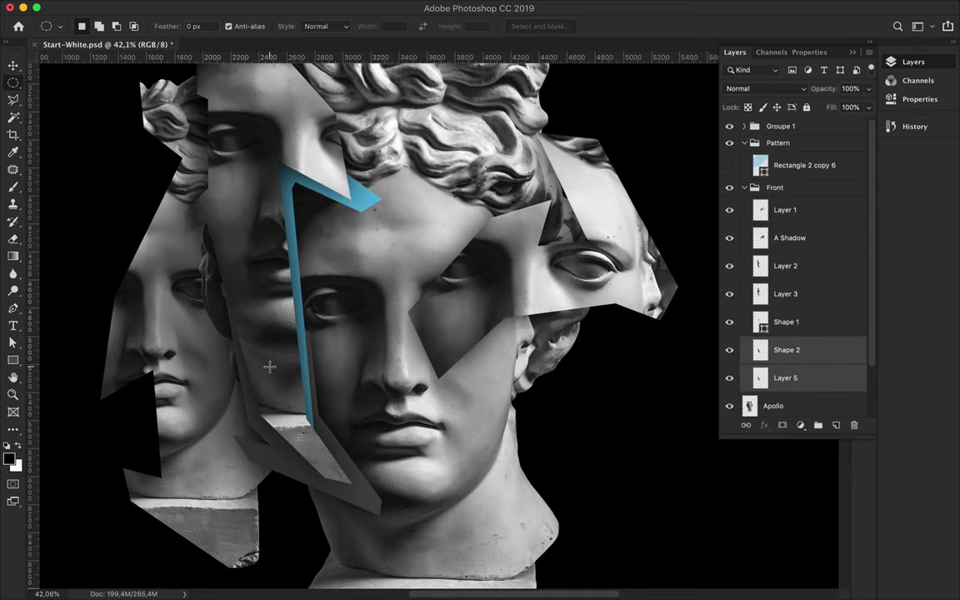
scroll(260, 364, "left", 1)
Draw a third shard, Shape 3, across the left face strips and adjust a lower corner.
key("p")
left_click(286, 401)
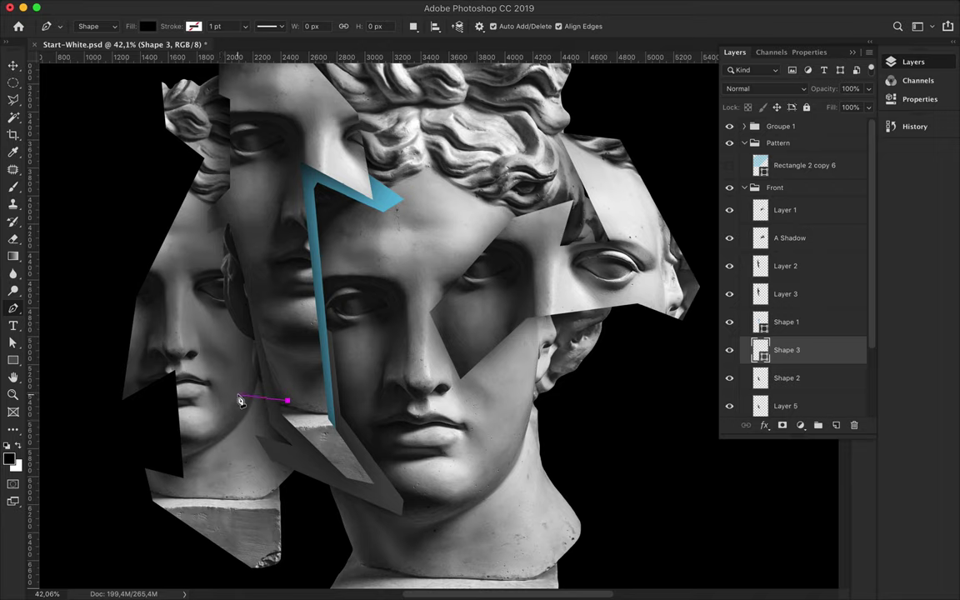
left_click(232, 265)
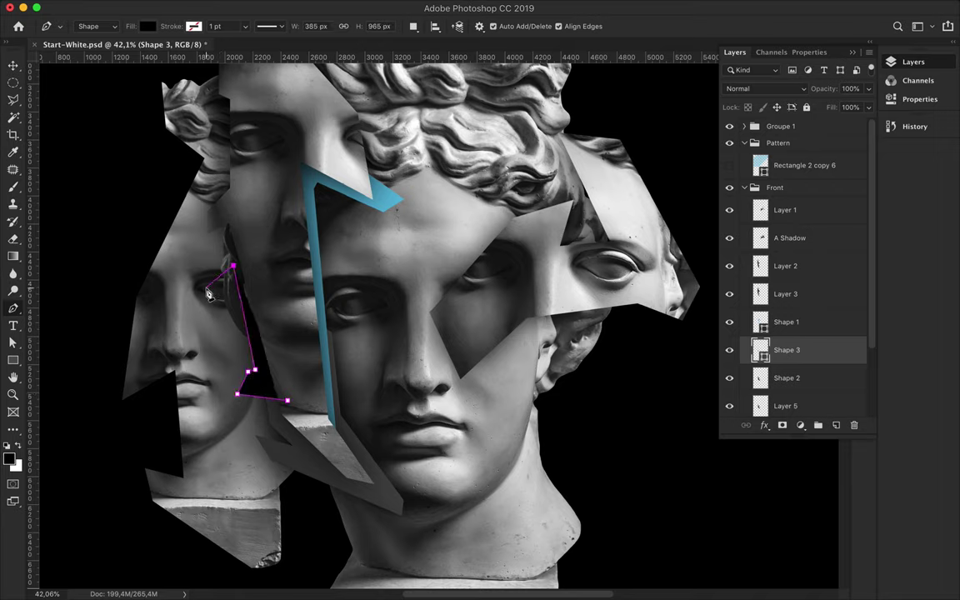
left_click(205, 288)
left_click(201, 253)
left_click(228, 210)
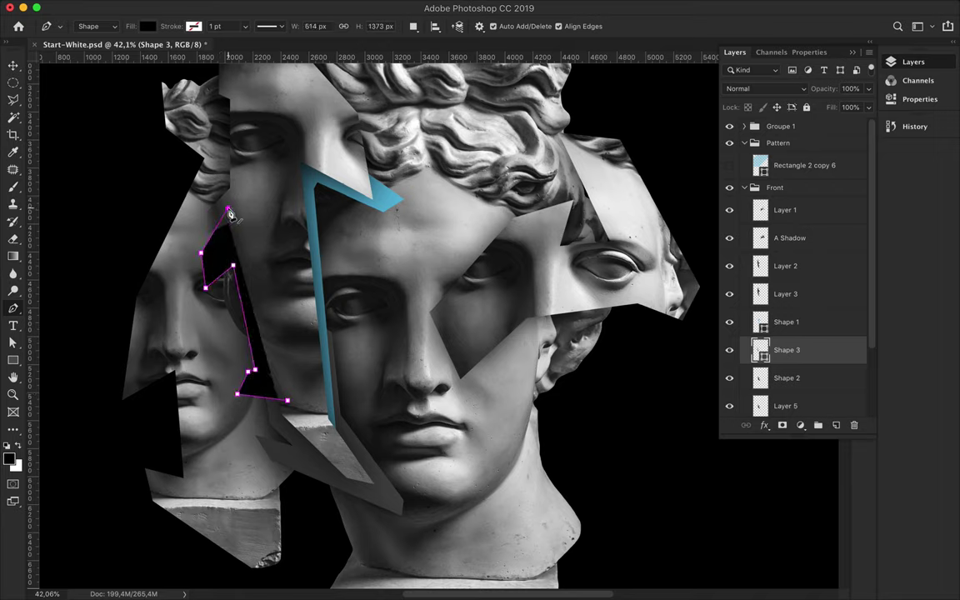
left_click(180, 160)
scroll(221, 167, "up", 5)
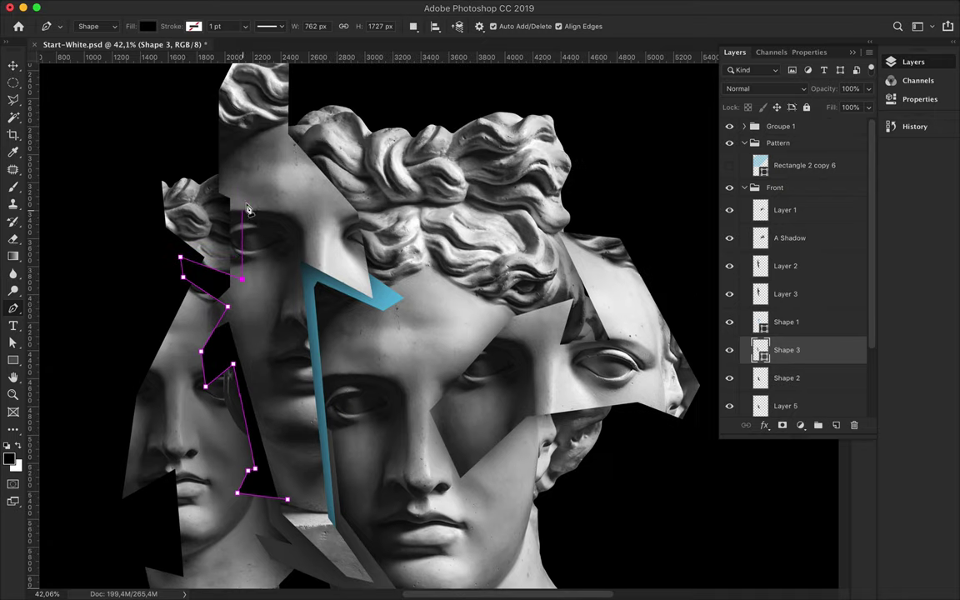
scroll(233, 275, "down", 4)
scroll(250, 300, "down", 4)
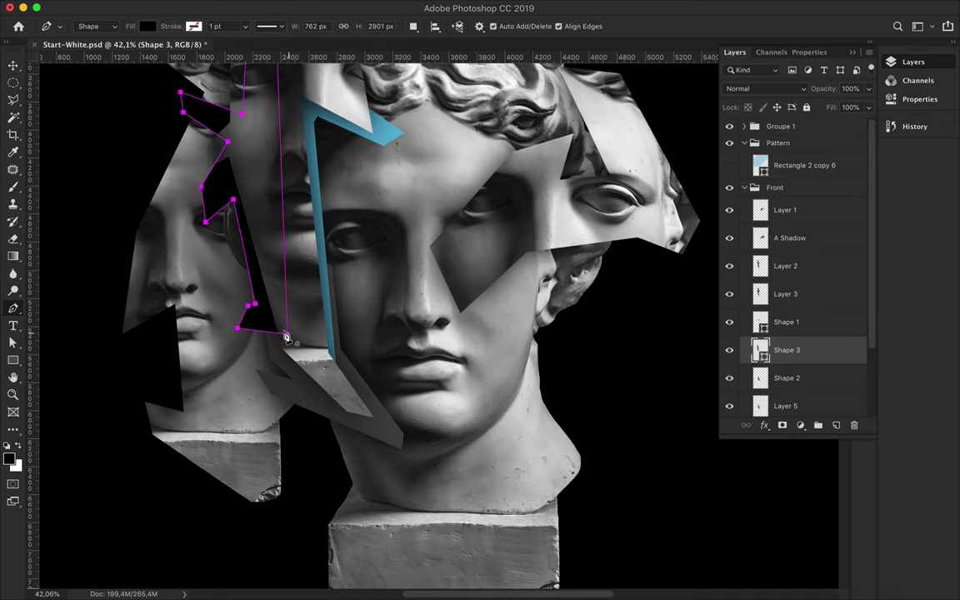
key("a")
left_click_drag(256, 310, 253, 321)
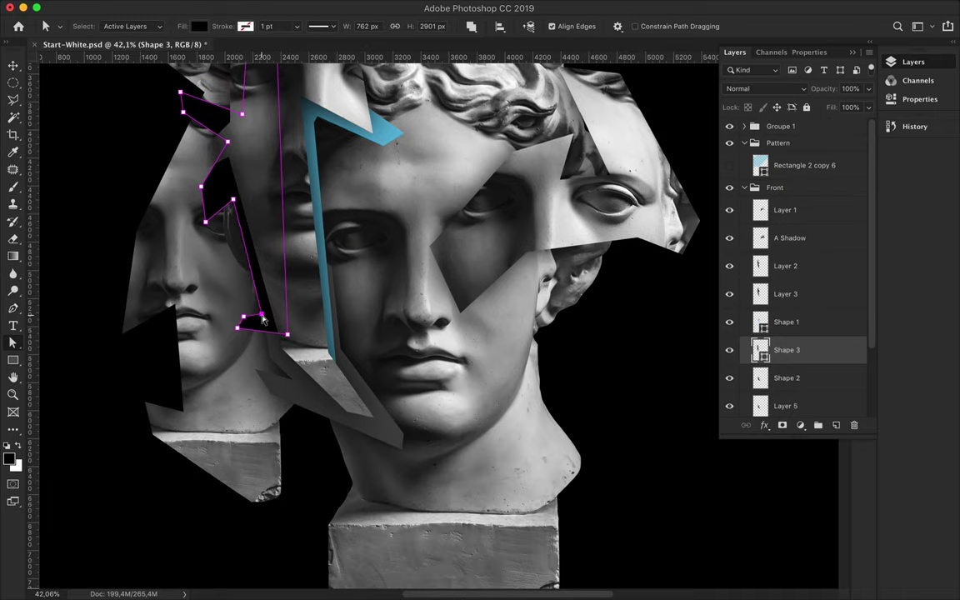
Give Shape 3 a gradient fill and load its outline as a selection.
left_click(198, 26)
left_click(193, 53)
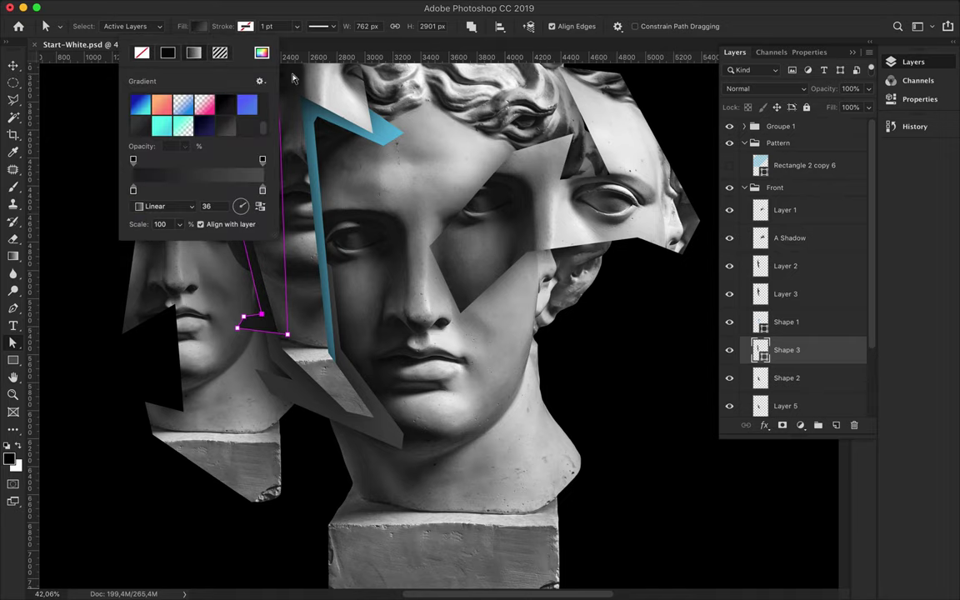
left_click(292, 78)
scroll(293, 78, "up", 3)
key("g")
right_click(790, 357)
left_click(760, 350)
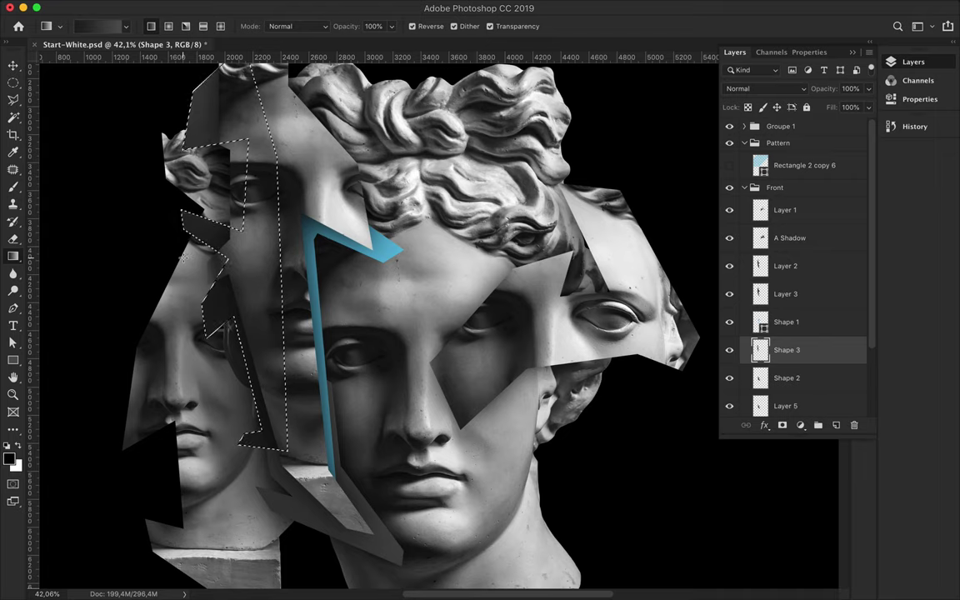
key("v")
key("m")
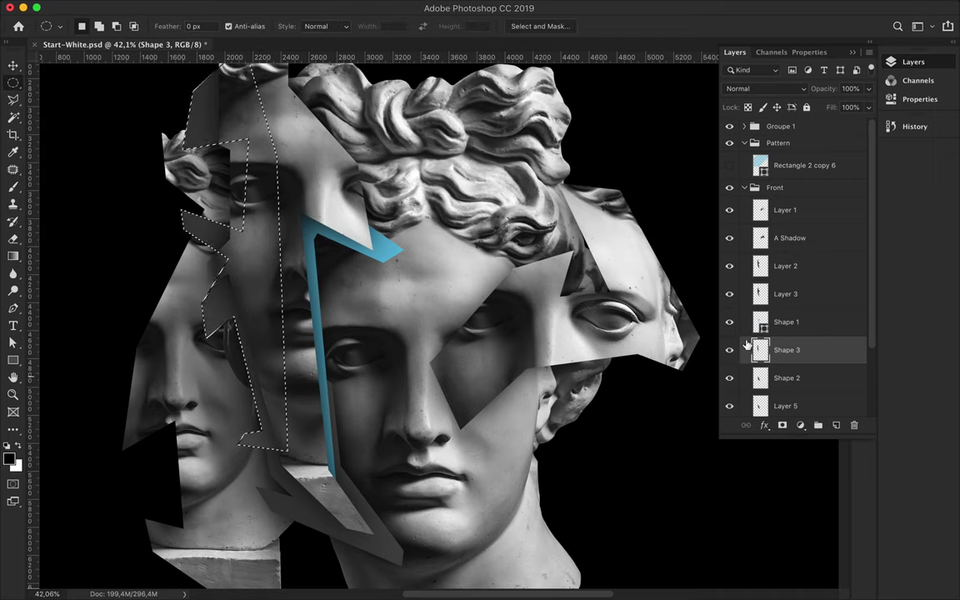
Paint a dark shadow on new Layer 6 below Shape 3, then deselect.
left_click(836, 425)
left_click_drag(825, 350, 829, 379)
key("b")
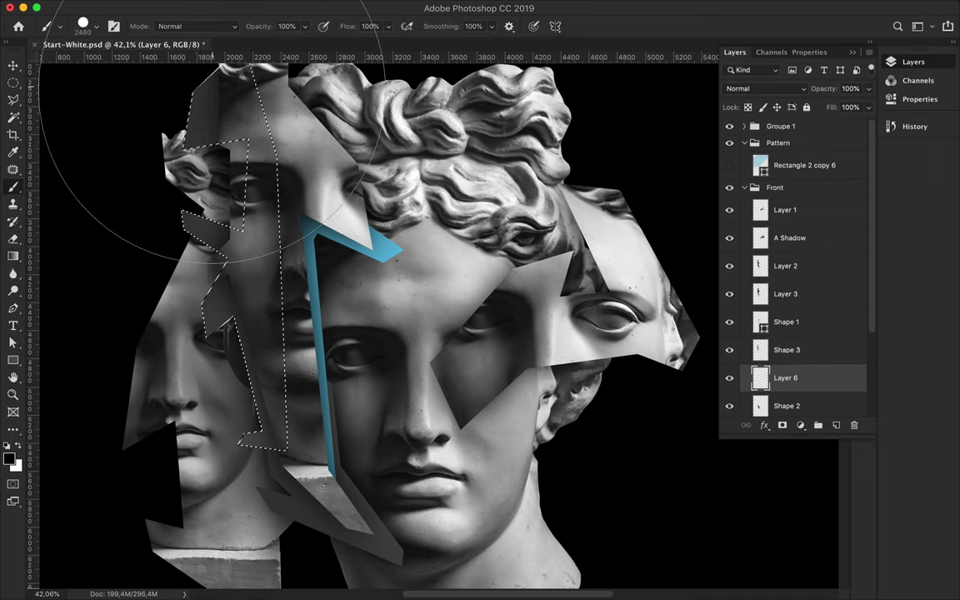
key("m")
left_click(283, 6)
left_click(330, 29)
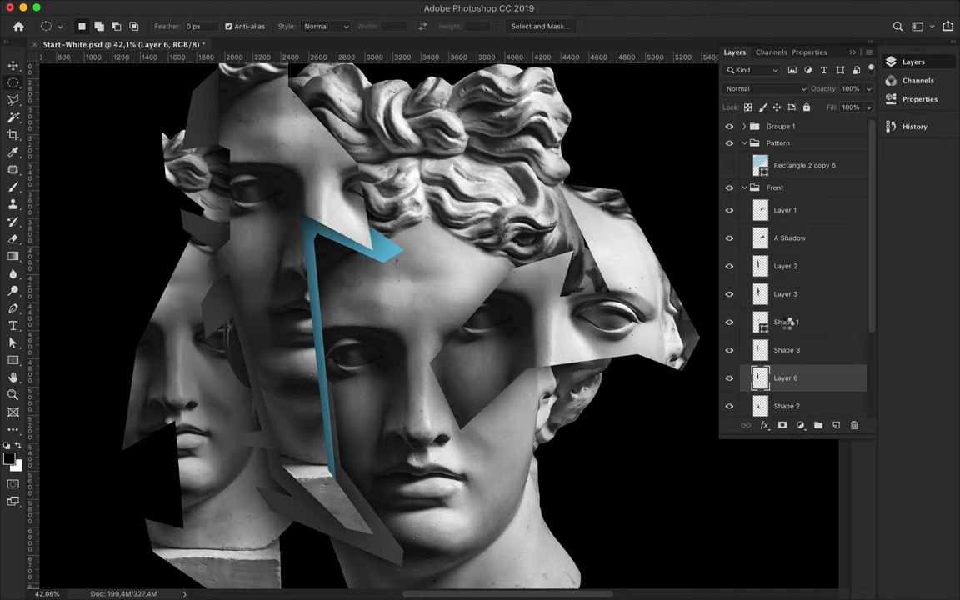
scroll(786, 322, "down", 1)
scroll(399, 399, "down", 1)
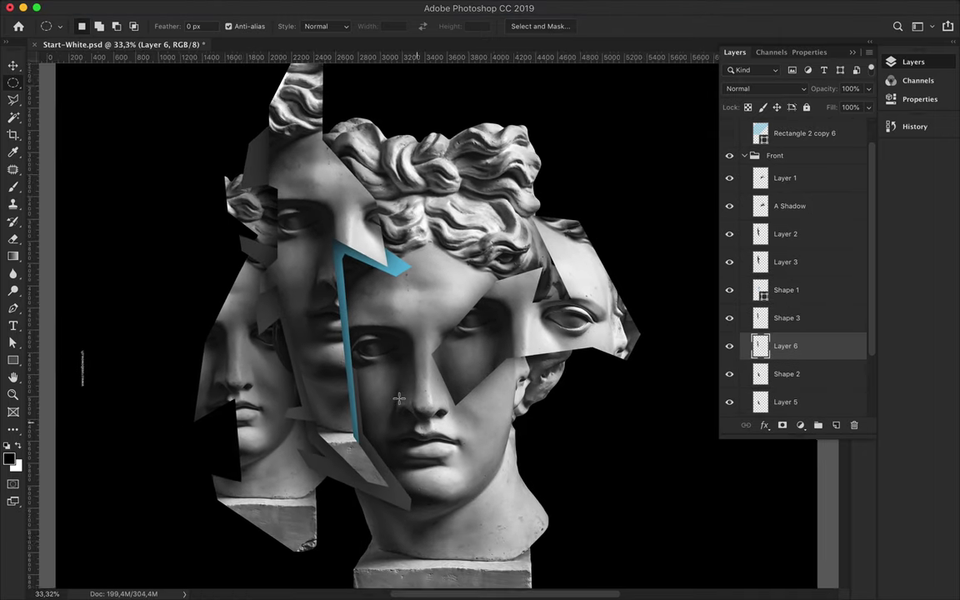
Save the poster and select Layer 1 at the top of the Front group.
key("v")
scroll(242, 280, "up", 3)
key("ctrl+s")
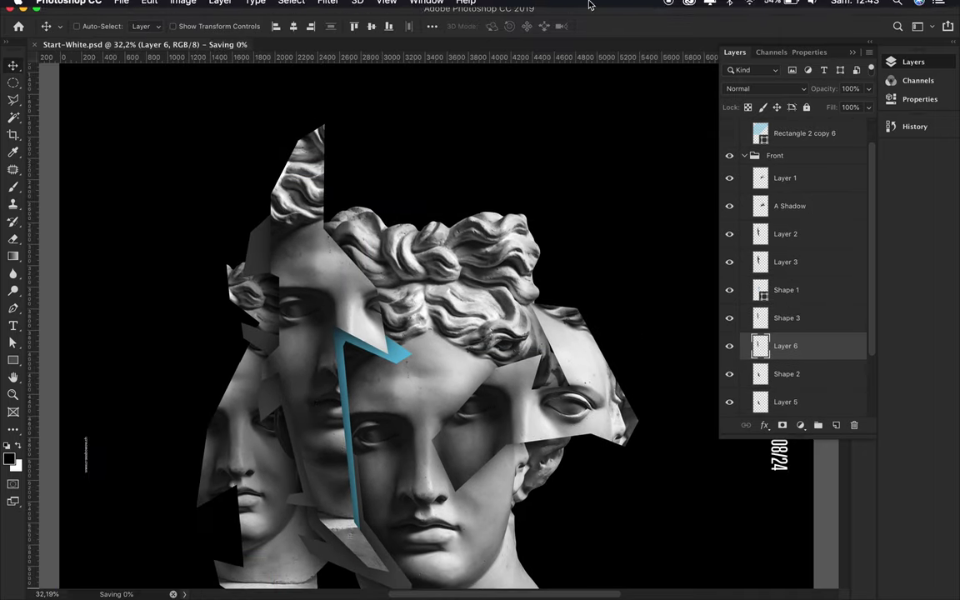
scroll(730, 255, "down", 2)
left_click(404, 388, "ctrl")
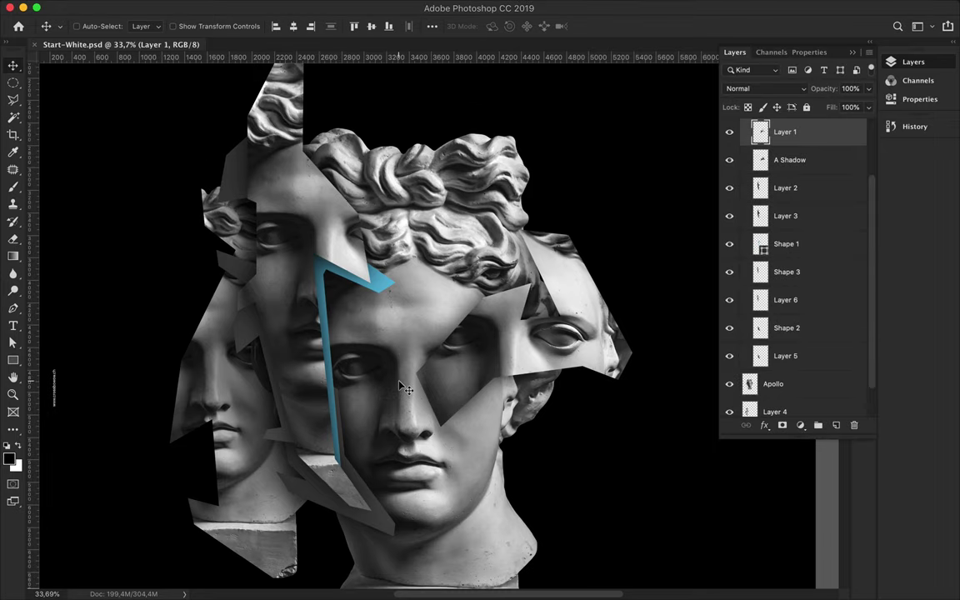
Draw a blue angular shard, Shape 4, across the central face and place it below A Shadow.
key("p")
left_click(473, 310)
scroll(479, 314, "up", 2)
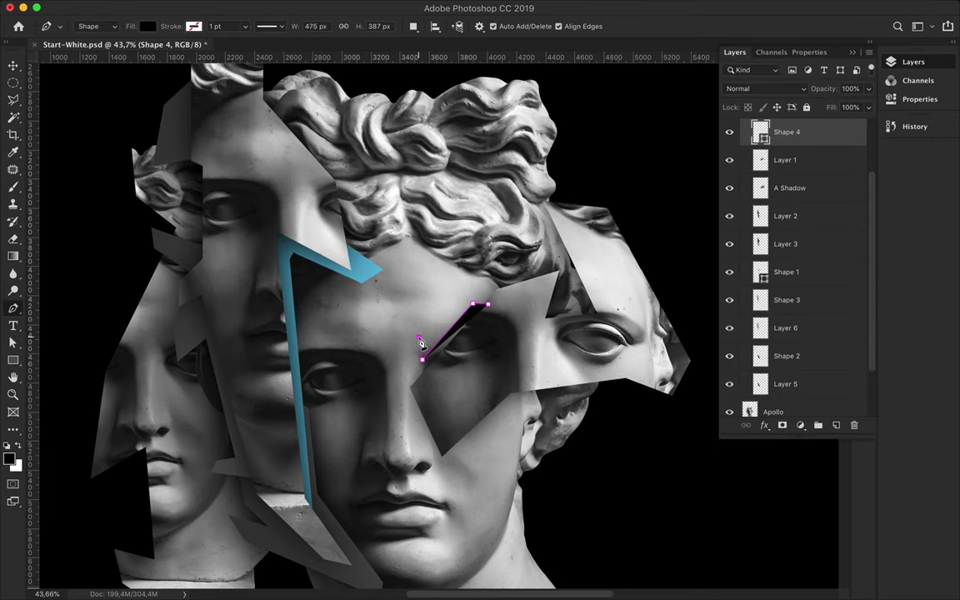
left_click(372, 427)
left_click(425, 408)
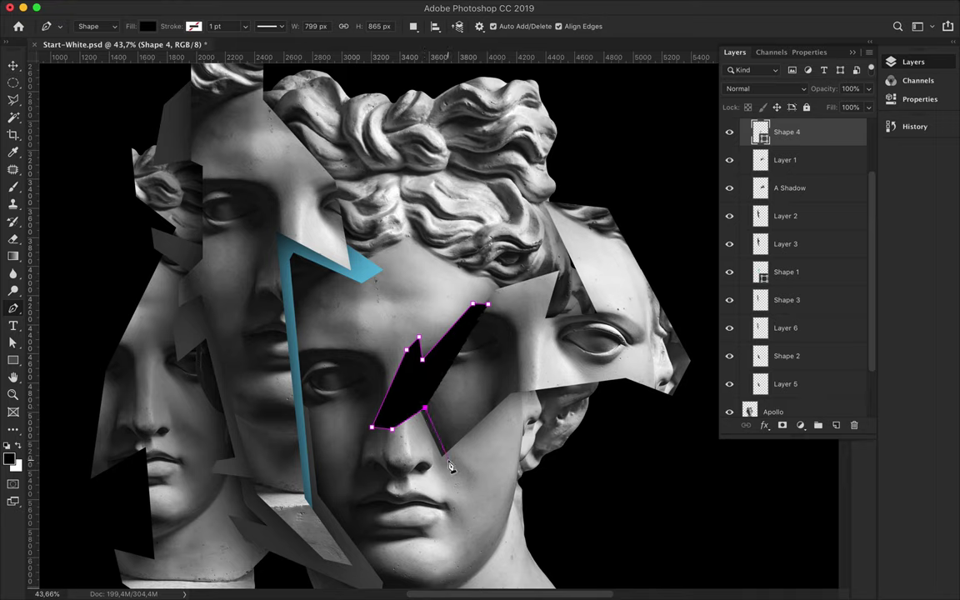
left_click(448, 459)
left_click(537, 387)
left_click(473, 305)
left_click(146, 26)
left_click(83, 94)
key("v")
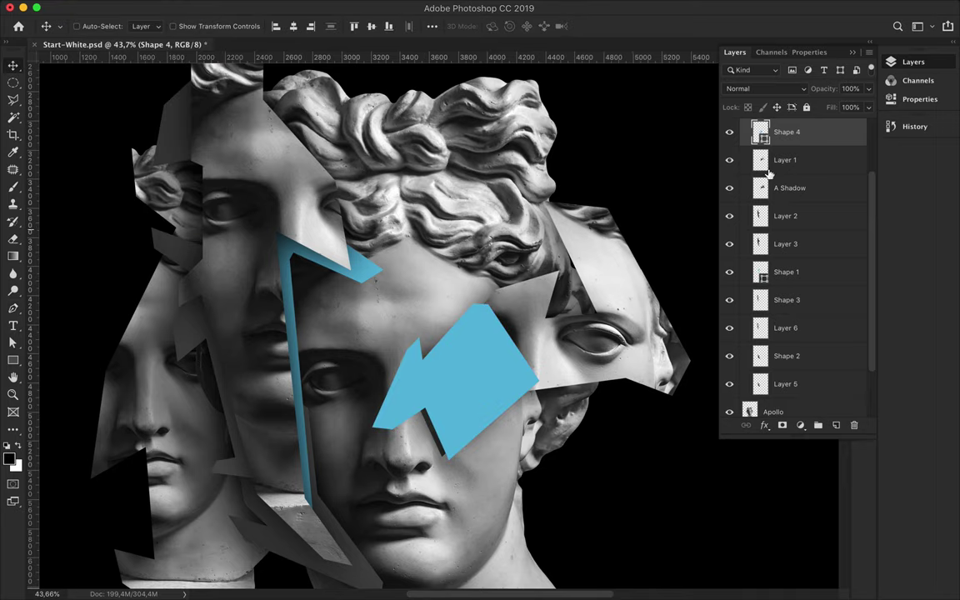
left_click_drag(785, 131, 777, 199)
Reshape Shape 4's anchor points, shifting its top corners up and to the right.
key("a")
scroll(375, 375, "up", 3)
mouse_move(342, 466)
left_mouse_down()
mouse_move(392, 438)
mouse_move(488, 413)
left_mouse_up()
key("ctrl+z")
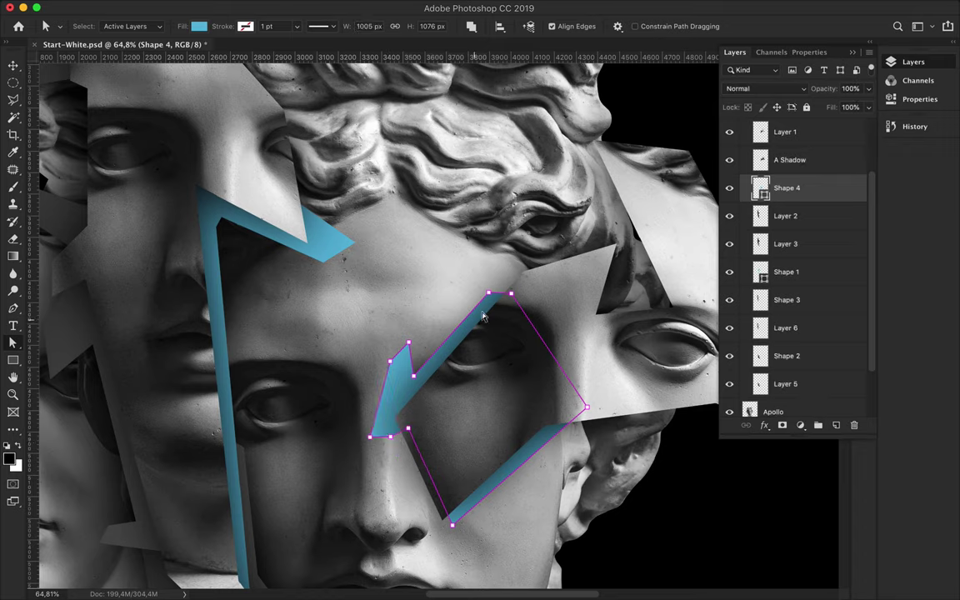
left_click_drag(491, 297, 512, 284)
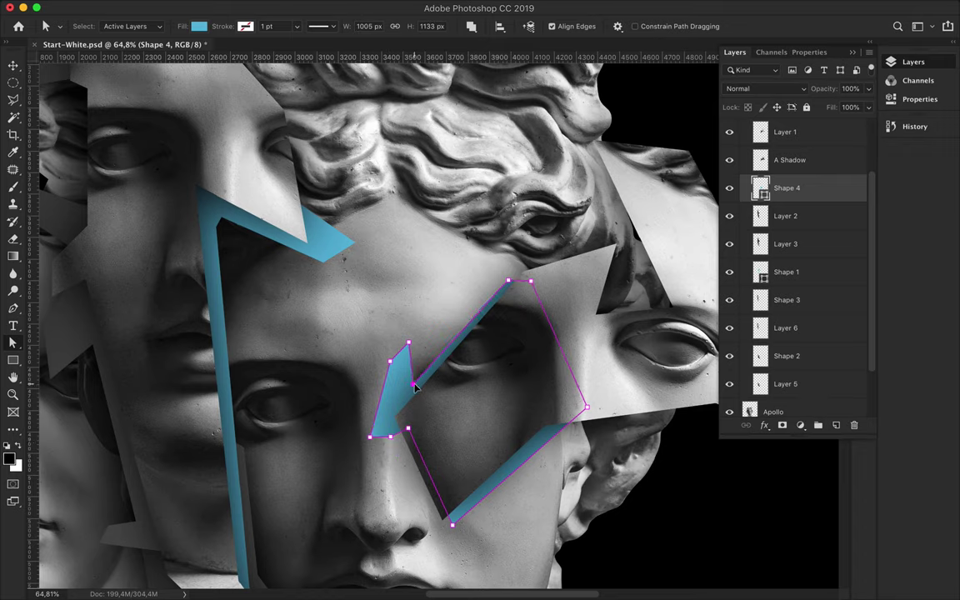
scroll(504, 284, "down", 5)
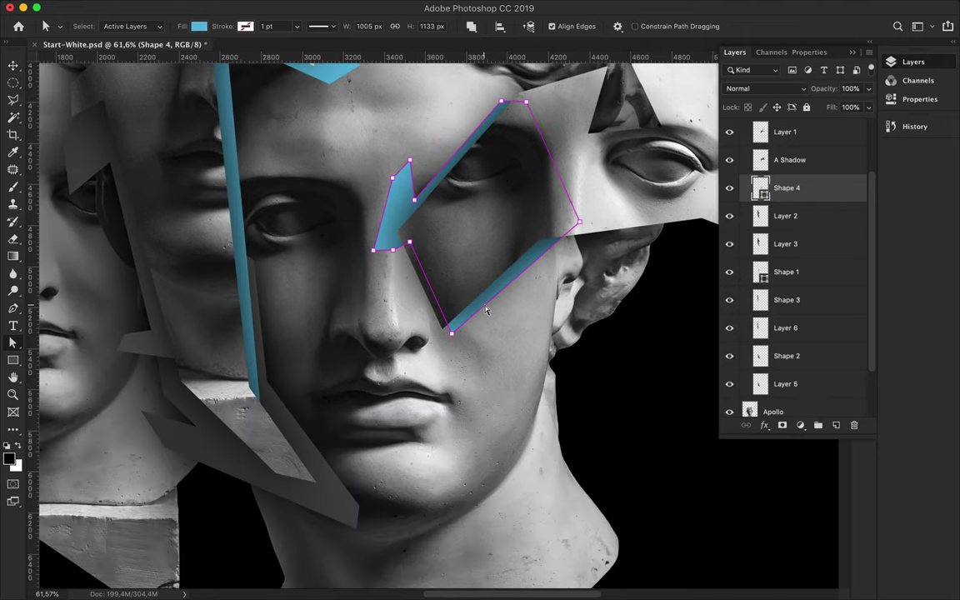
scroll(572, 215, "up", 4)
scroll(573, 215, "right", 3)
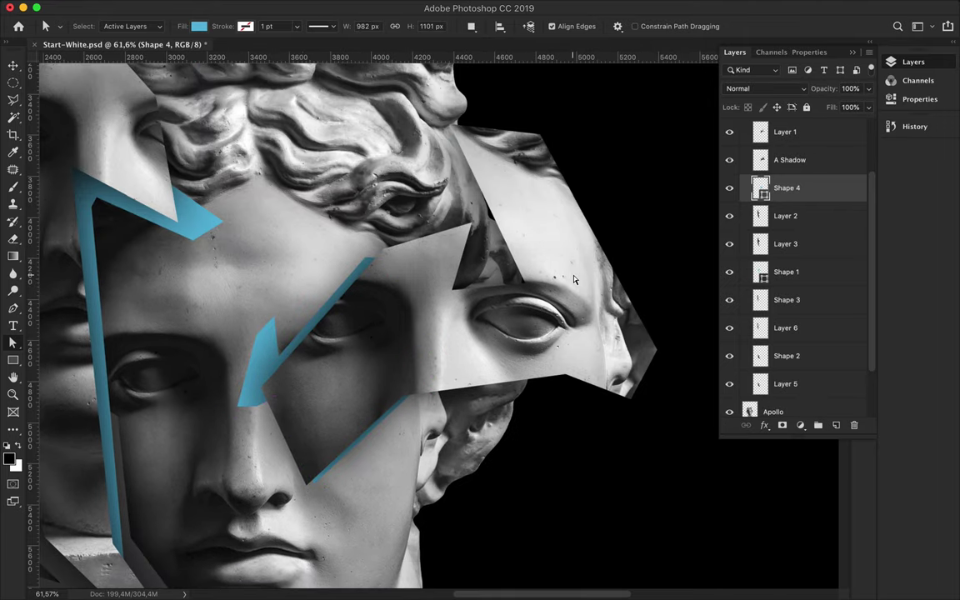
Draw a shard outline along the right side of the head.
key("p")
left_click(514, 375)
left_click(648, 416)
left_click(685, 407)
left_click(620, 353)
left_click(625, 277)
left_click(583, 192)
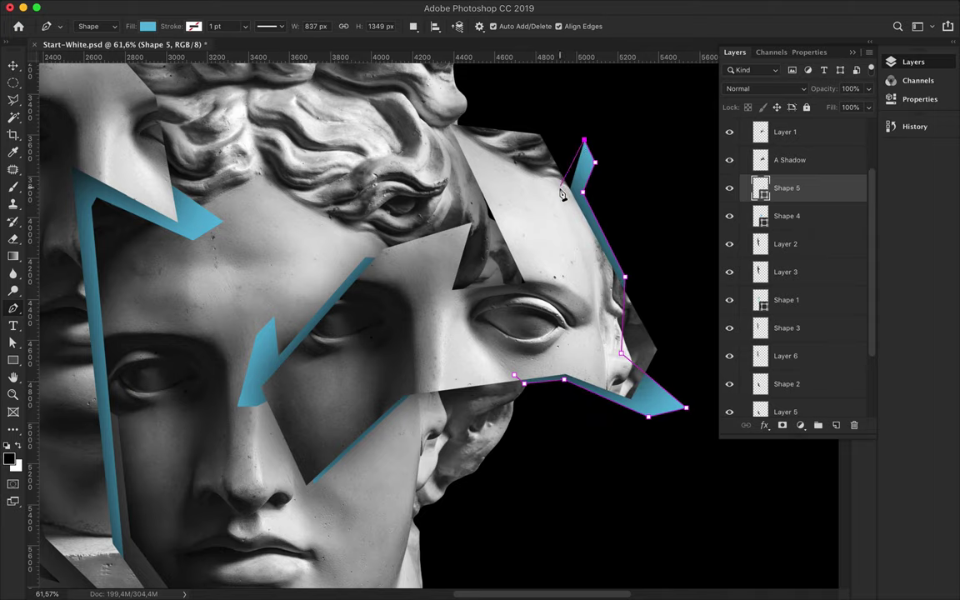
Draw a small four-corner shard near the eye.
scroll(469, 354, "up", 2)
left_click(458, 344)
left_click(520, 351)
left_click(532, 373)
left_click(450, 386)
key("a")
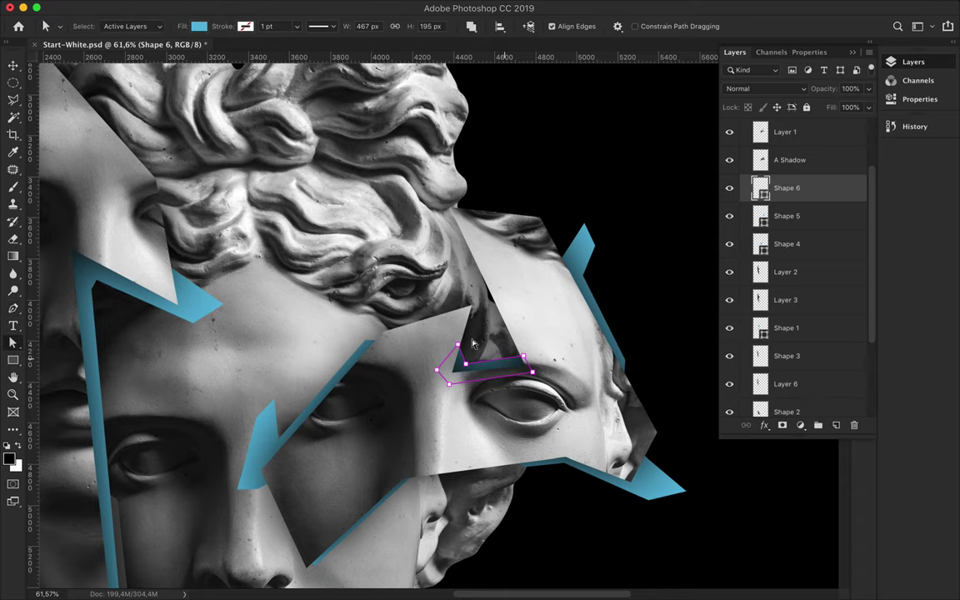
scroll(472, 345, "down", 3)
Above Layer 2, draw a light-blue shard beside the left face and move it below Layer 3.
key("v")
left_click(210, 346)
key("p")
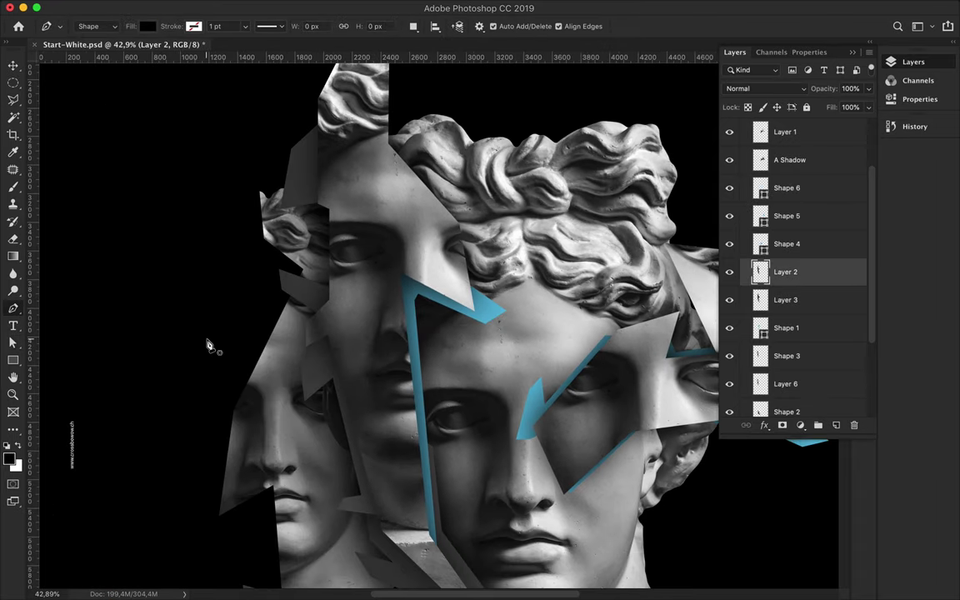
scroll(210, 346, "up", 2)
left_click(296, 240)
left_click(247, 414)
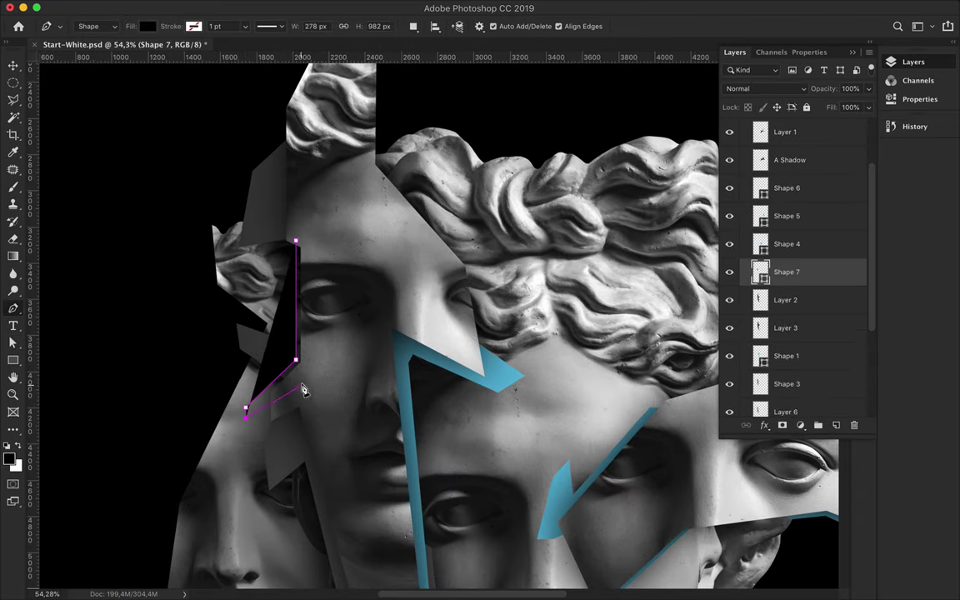
left_click(306, 377)
left_click(309, 233)
left_click(296, 240)
left_click(147, 26)
left_click(81, 91)
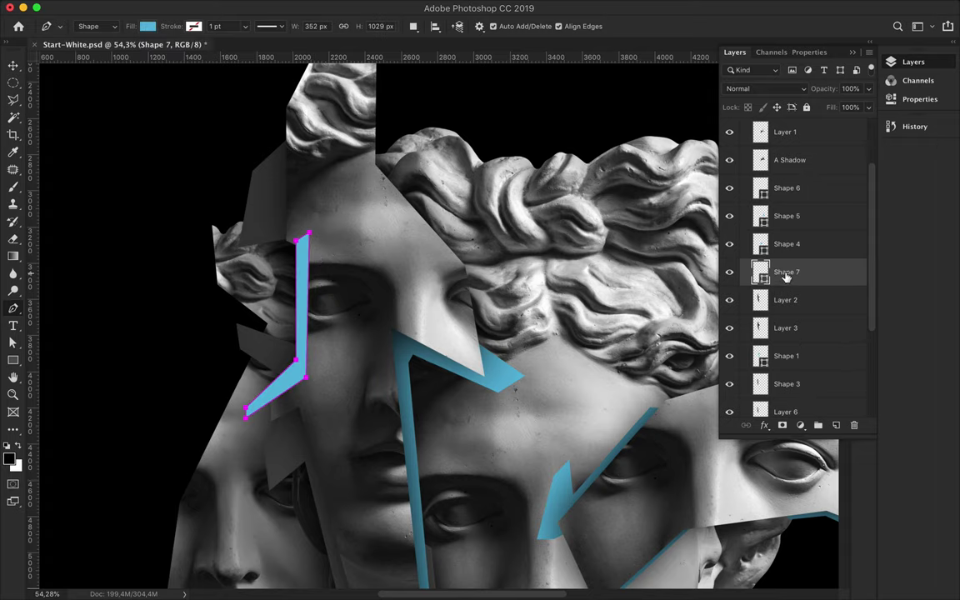
left_click_drag(786, 277, 783, 341)
Draw a thin shard running from below the middle face down toward the neck.
scroll(350, 383, "down", 3)
scroll(350, 383, "down", 3)
scroll(350, 383, "down", 2)
left_click(361, 393)
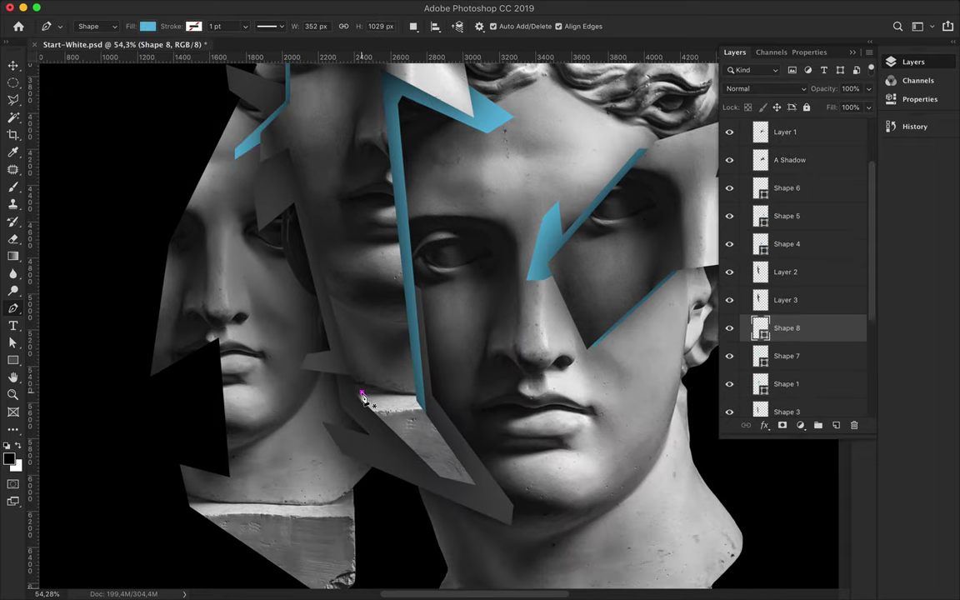
left_click(438, 484)
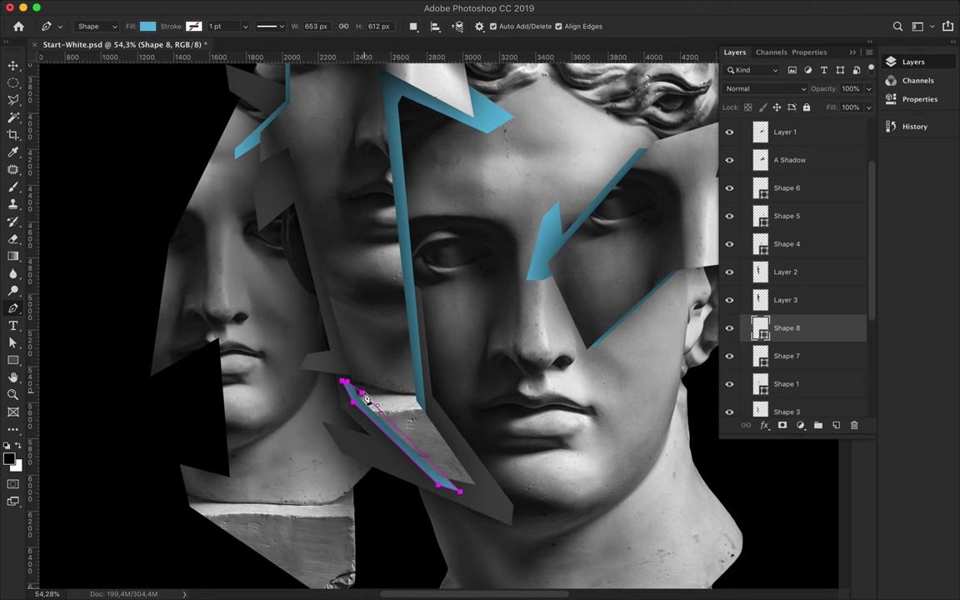
key("a")
Show the stripe pattern layers and duplicate the stripe pattern layer.
scroll(437, 368, "up", 5)
scroll(450, 342, "down", 3)
scroll(459, 319, "up", 2)
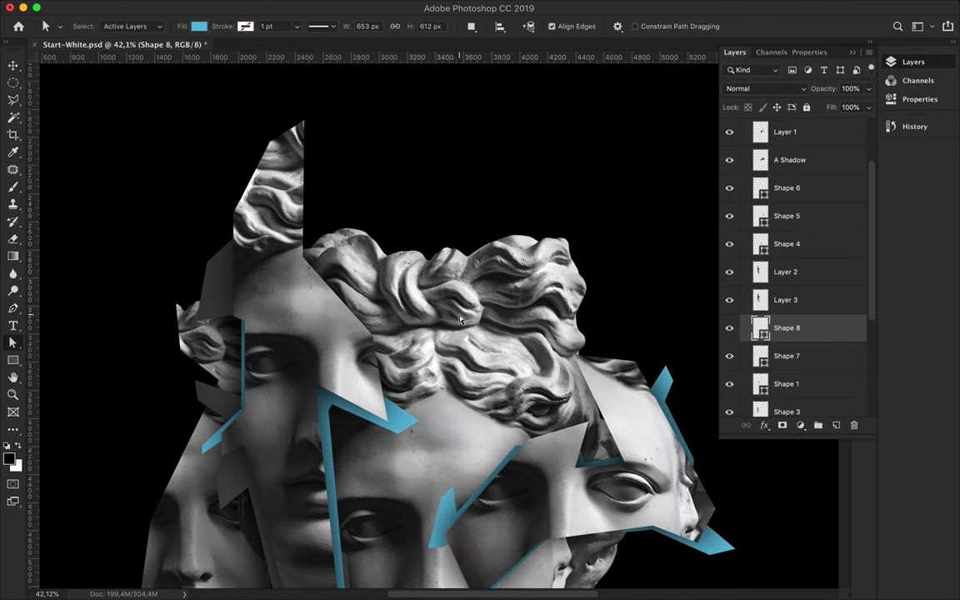
scroll(750, 208, "up", 4)
left_click(729, 164)
left_click(784, 164)
left_click_drag(784, 164, 794, 195)
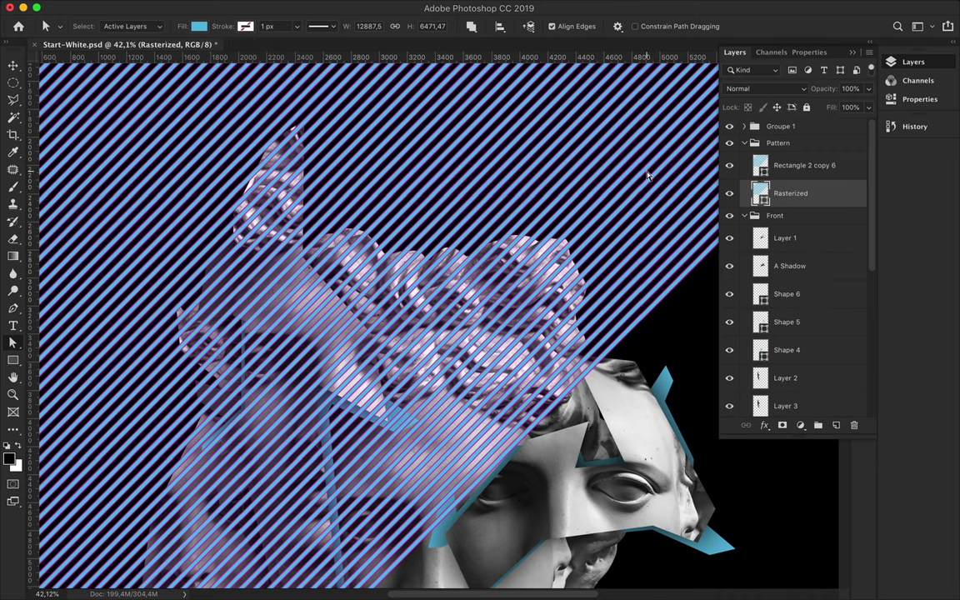
Copy a lassoed stripe region onto Layer 7 and move it below Shape 4.
key("l")
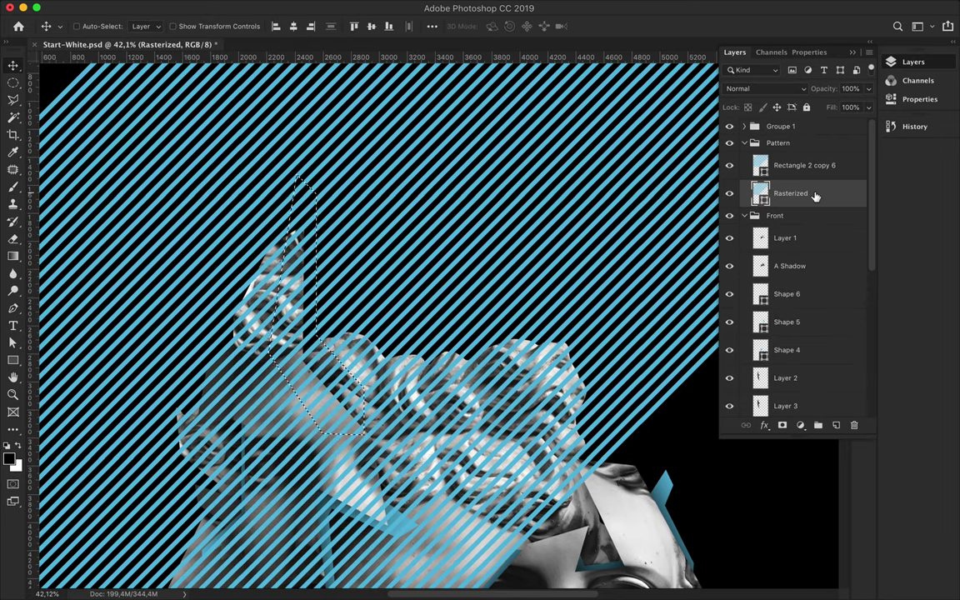
right_click(817, 195)
key("Escape")
key("ctrl+shift+alt+n")
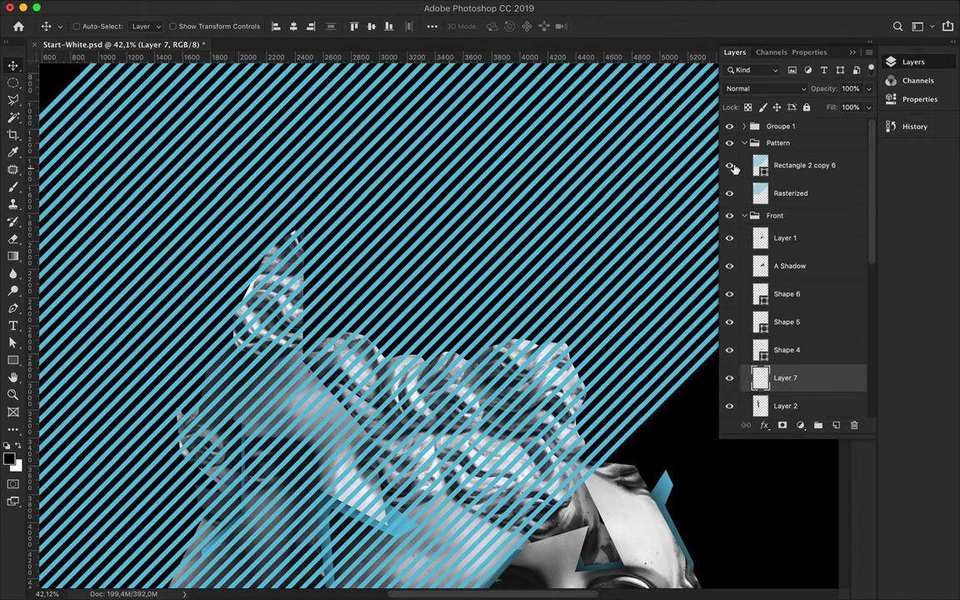
left_click_drag(798, 200, 798, 370)
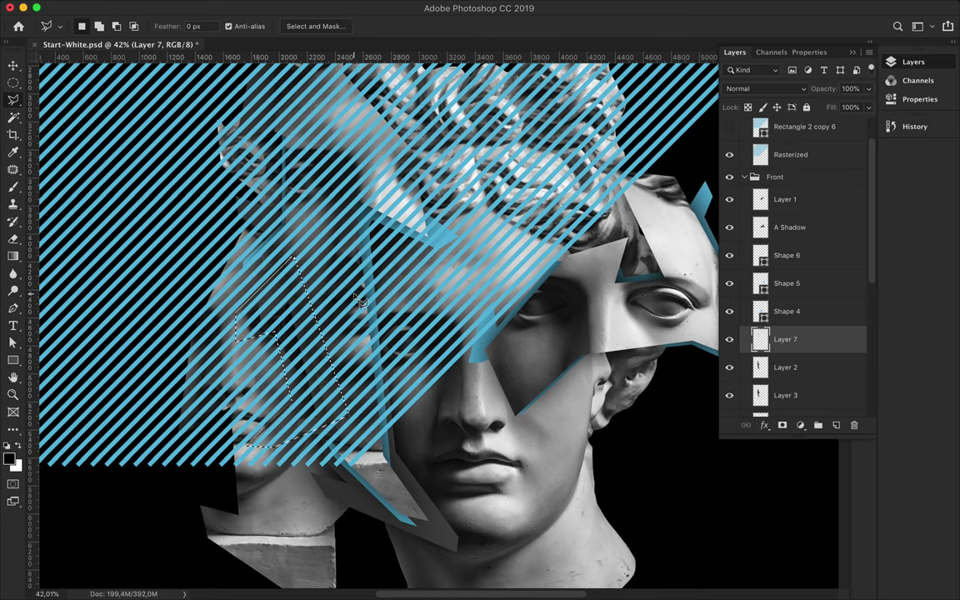
Copy another stripe patch to Layer 8, hide the full stripe layer, and move Layer 8 below Layer 6.
key("ctrl+c")
left_click(595, 209)
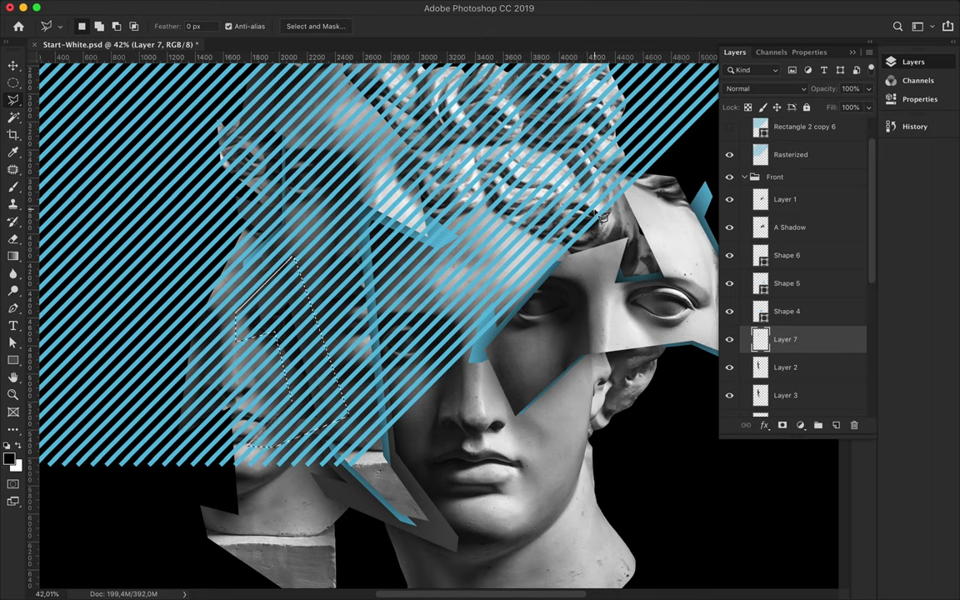
scroll(761, 193, "up", 1)
left_click(761, 193)
key("ctrl+j")
left_click(729, 213)
key("v")
mouse_move(765, 188)
left_mouse_down()
mouse_move(805, 386)
mouse_move(796, 350)
left_mouse_up()
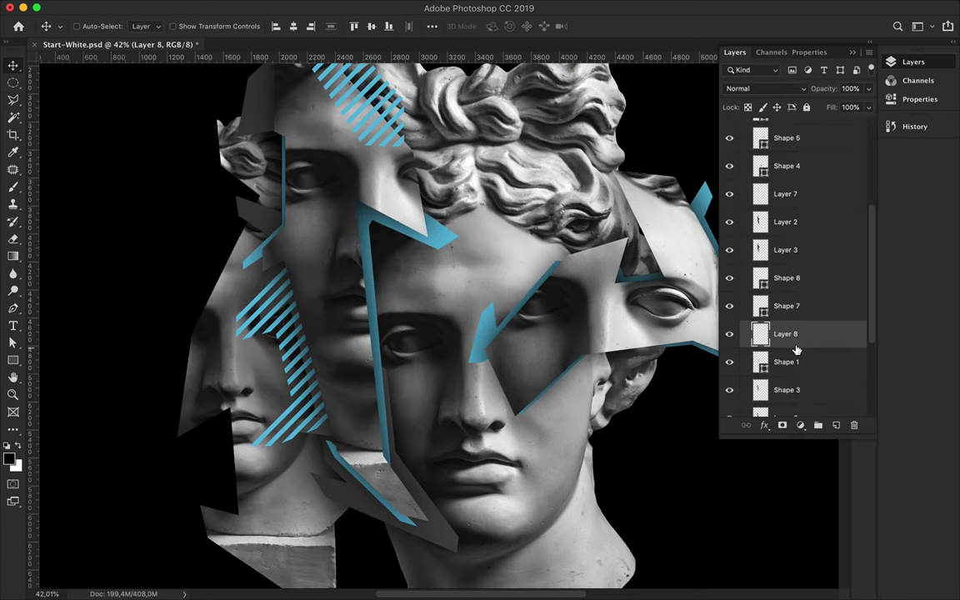
left_click_drag(796, 350, 795, 387)
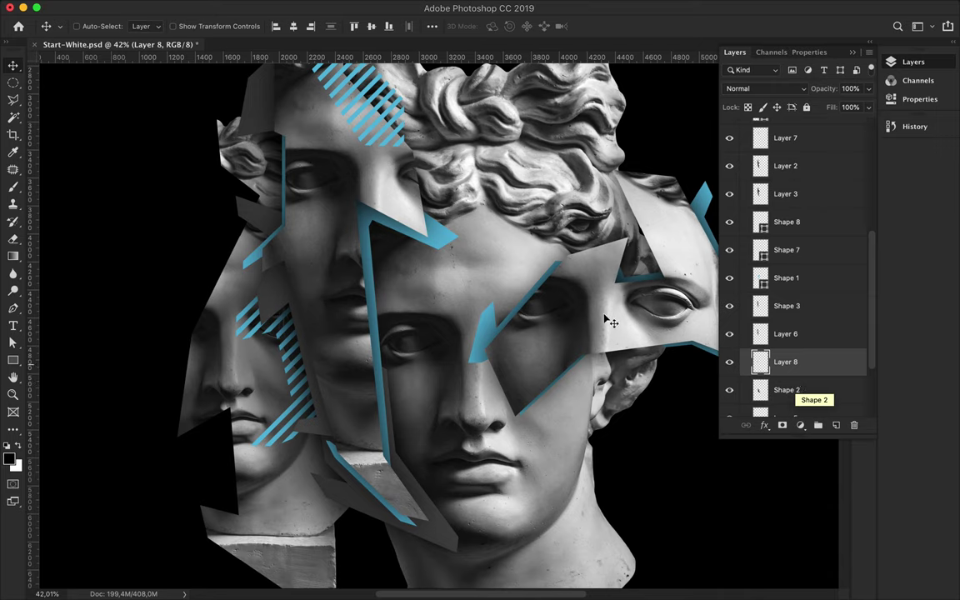
scroll(609, 322, "down", 1)
scroll(429, 293, "down", 1)
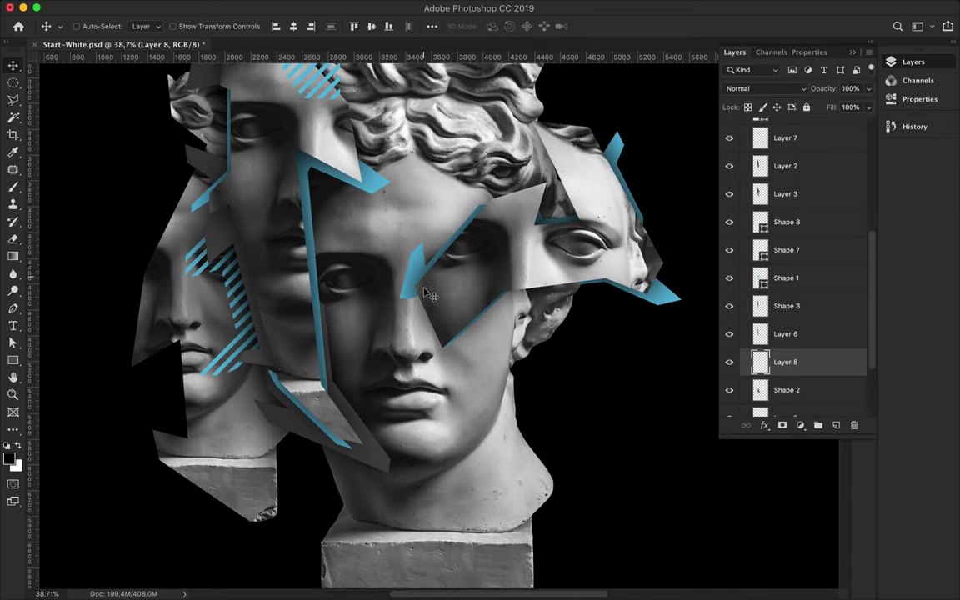
Lasso stripes over the right eye piece into Layer 9 and hide the full stripe layer.
scroll(429, 283, "down", 2)
scroll(748, 175, "up", 5)
left_click_drag(729, 165, 729, 193)
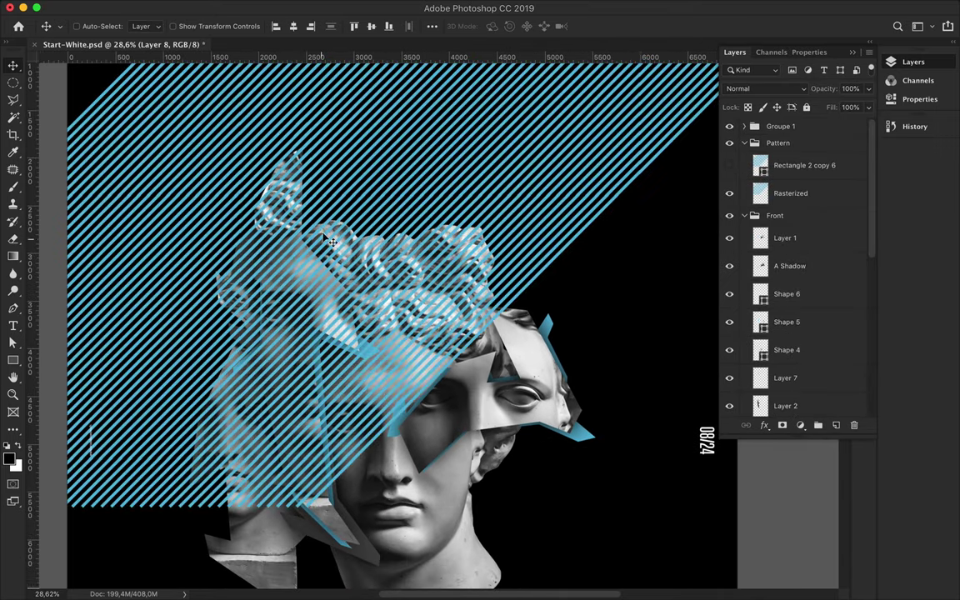
scroll(515, 417, "up", 3)
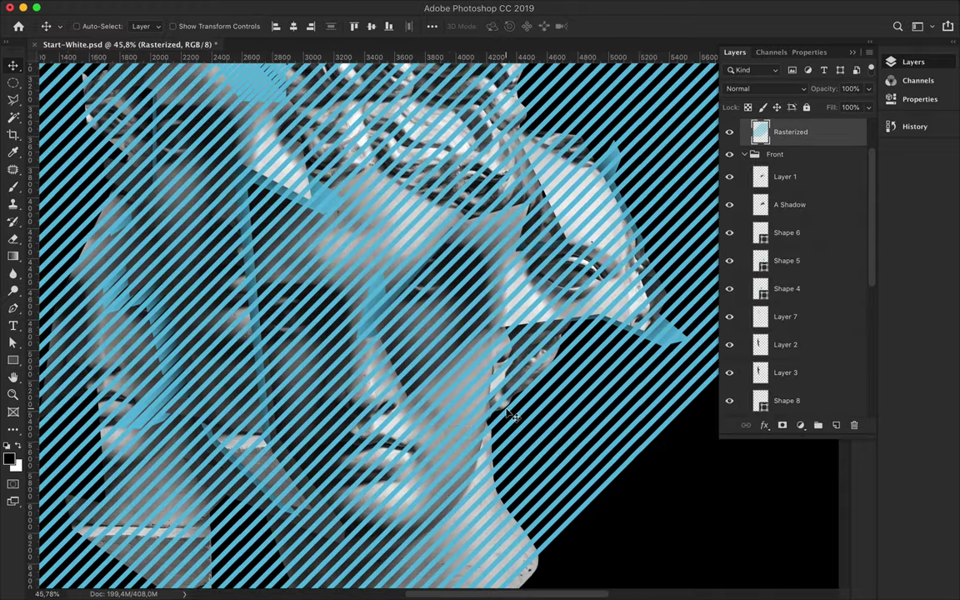
key("l")
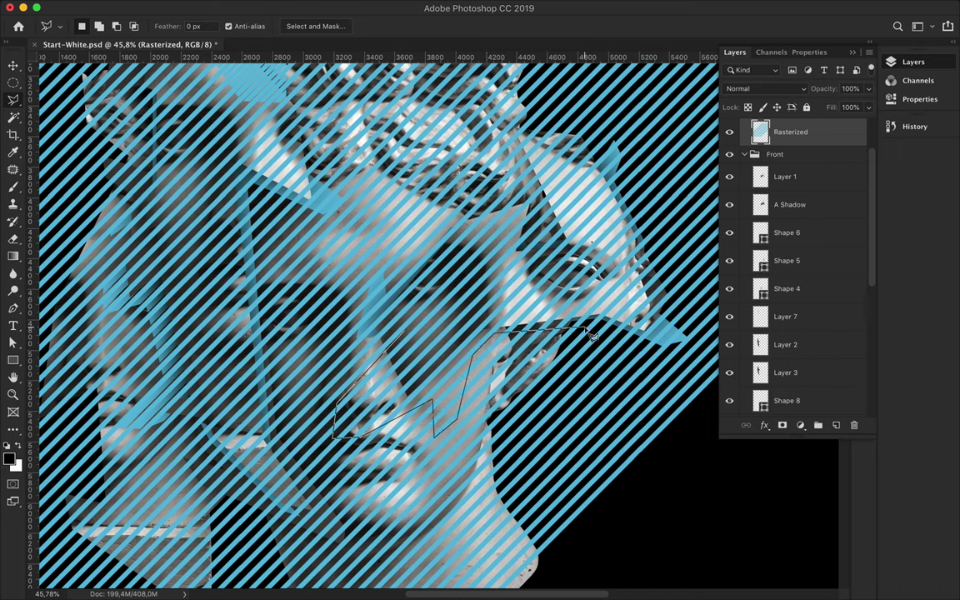
key("ctrl+j")
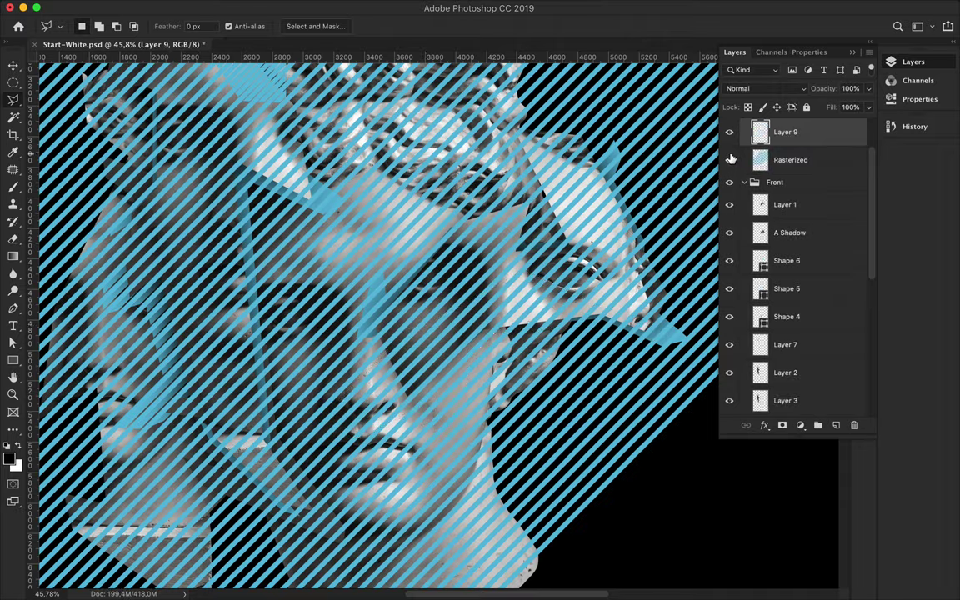
left_click(729, 159)
Try moving Layer 9 down the stack, undo the move, and select Layer 1.
scroll(613, 282, "down", 3)
key("v")
left_click_drag(785, 131, 791, 354)
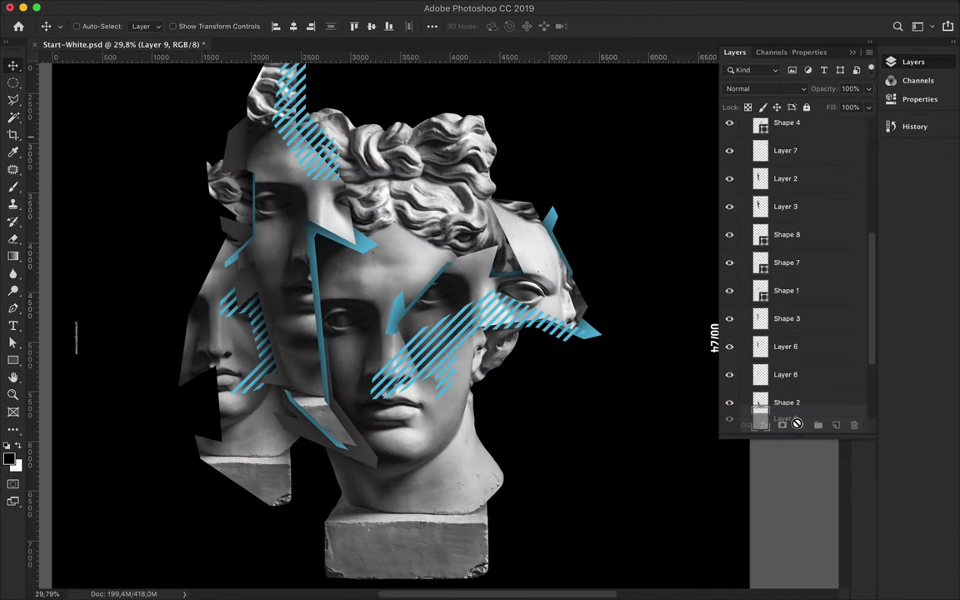
scroll(537, 285, "up", 2)
key("ctrl+z")
scroll(508, 292, "down", 2)
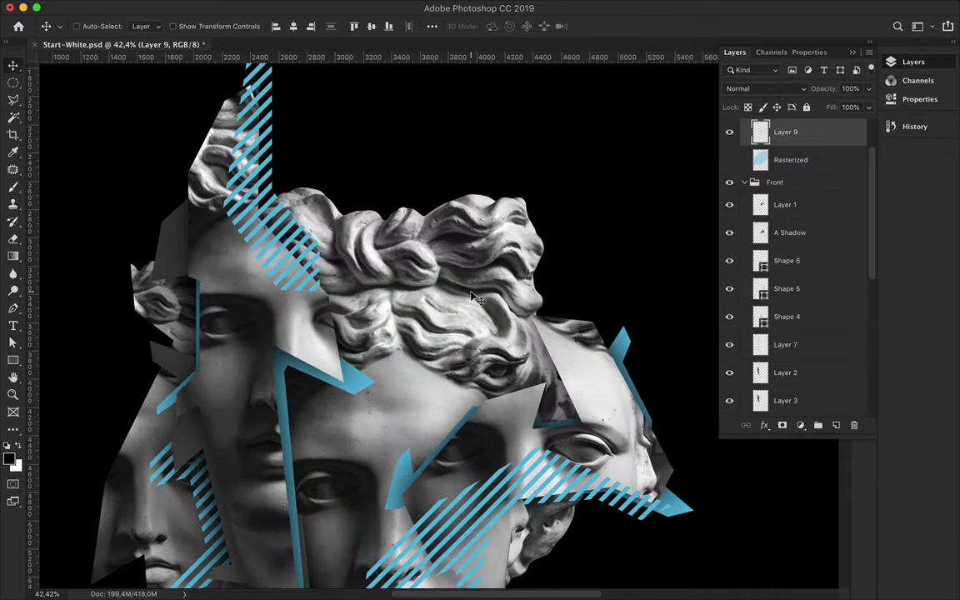
scroll(471, 271, "down", 3)
left_click(473, 188, "ctrl")
Add the title 'APOLLO' above the head in light blue Semibold.
key("t")
left_click(425, 190)
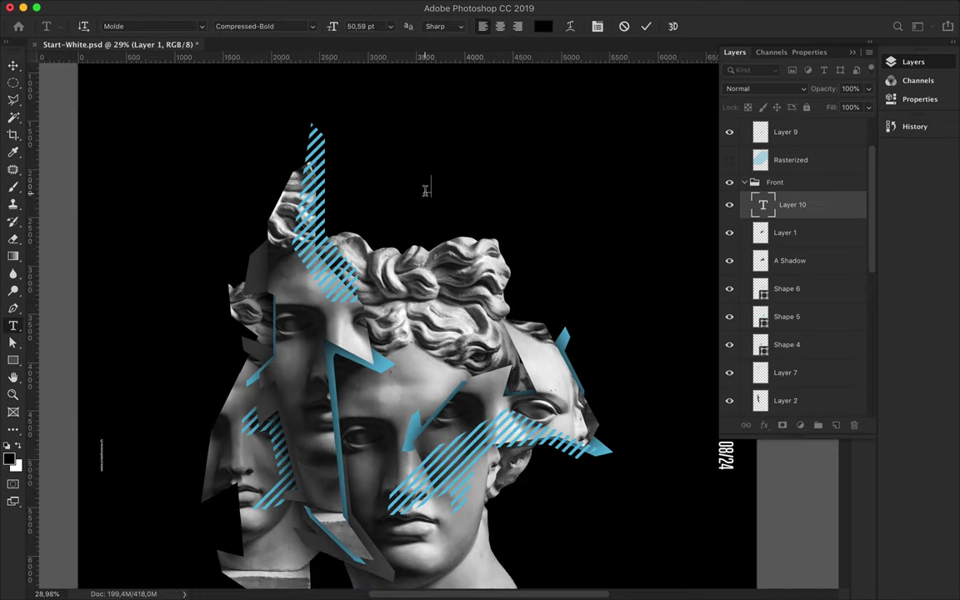
type("APOLLO")
key("ctrl+a")
left_click(542, 25)
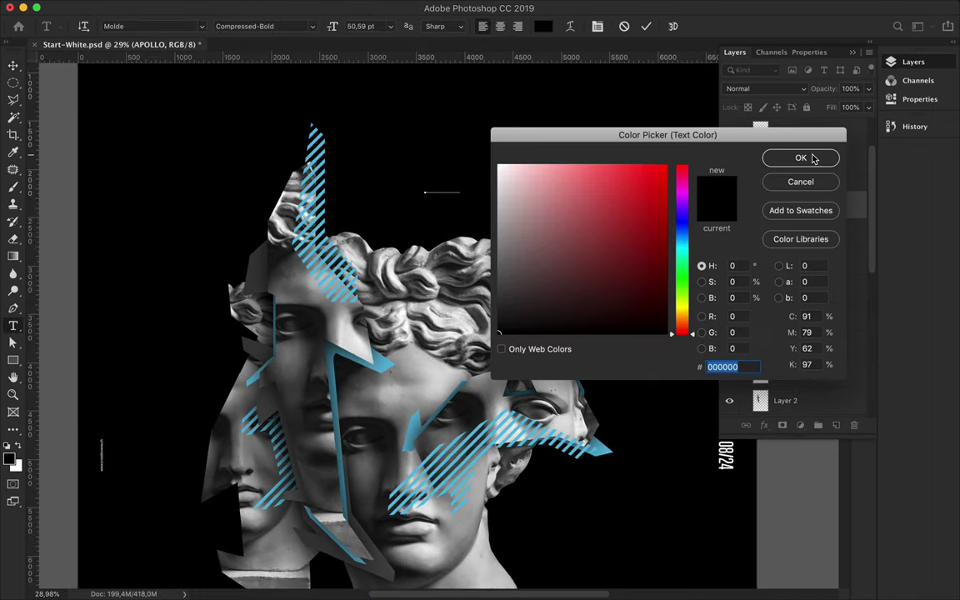
left_click(800, 158)
left_click(864, 62)
left_click(707, 68)
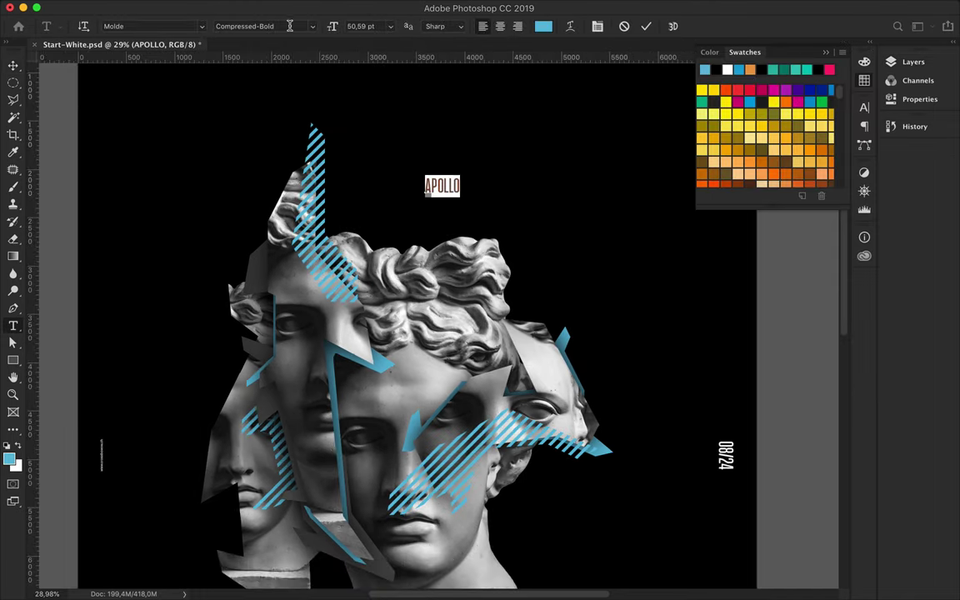
left_click(290, 26)
scroll(308, 250, "down", 3)
left_click(310, 368)
key("ctrl+Return")
Set APOLLO's letter spacing to 400 and move it down closer to the hair.
key("v")
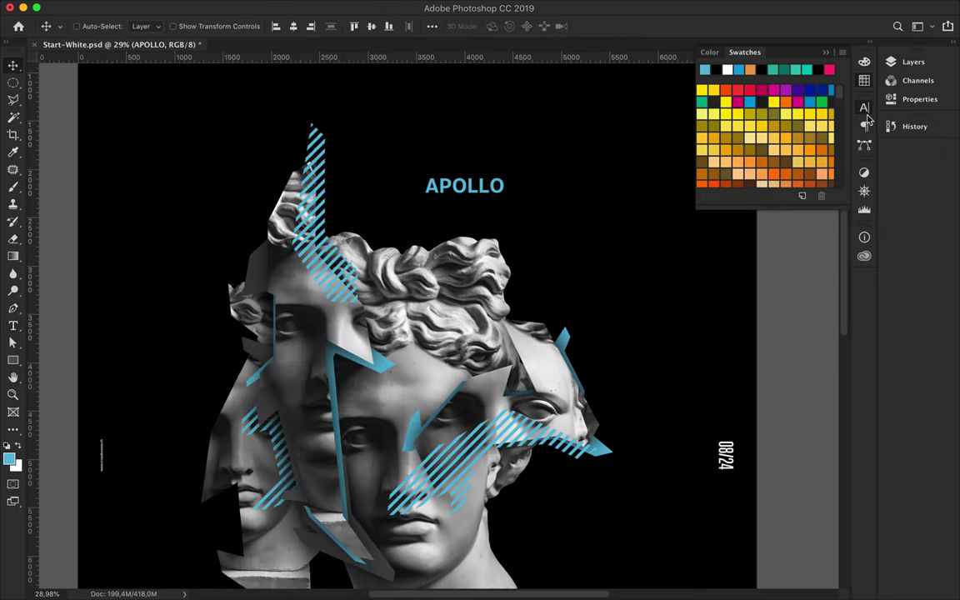
left_click(864, 108)
left_click(747, 149)
type("400")
key("Return")
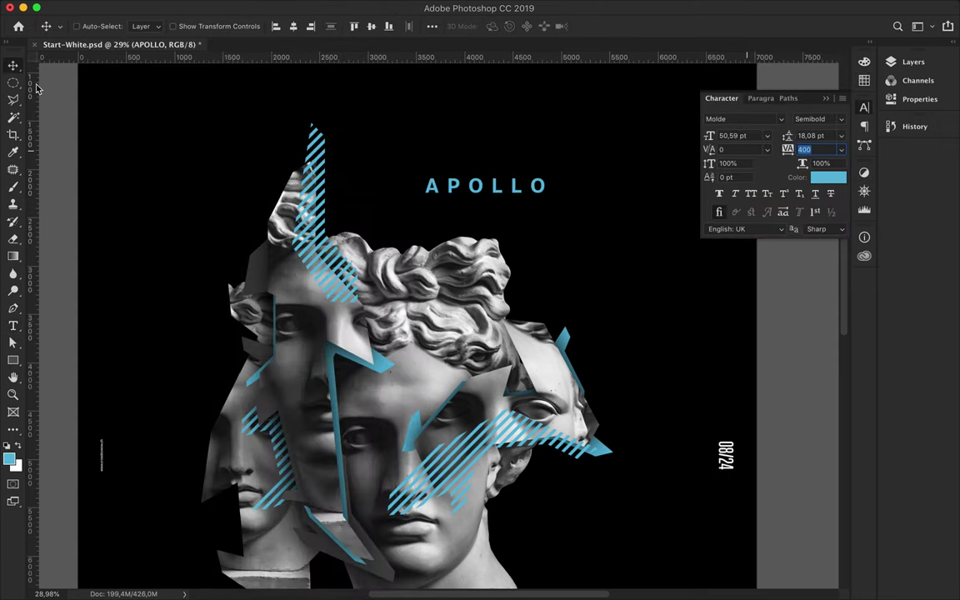
left_click_drag(481, 190, 475, 240)
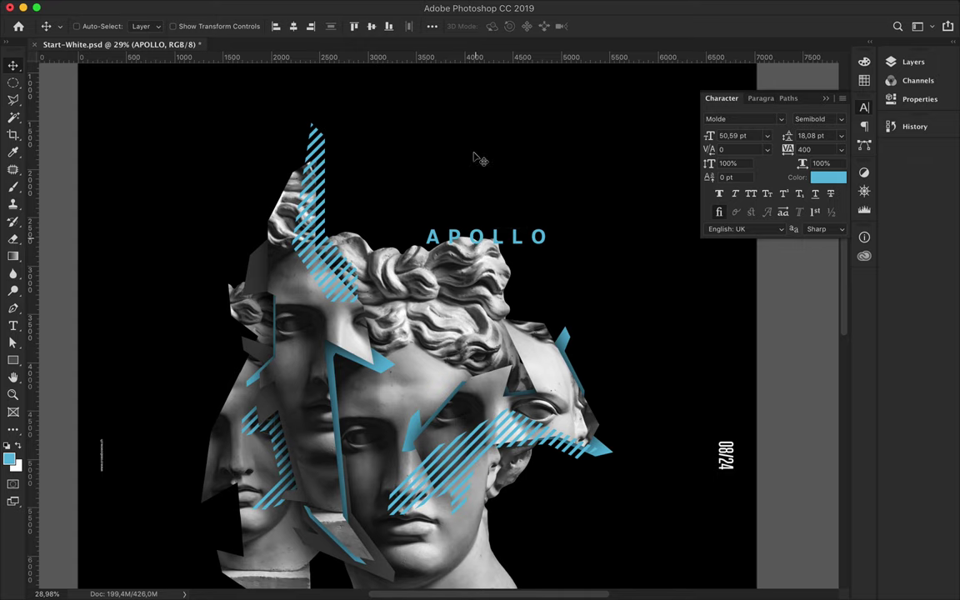
scroll(478, 158, "up", 2)
Copy two selected strips of APOLLO onto new layers and offset each to the right.
key("l")
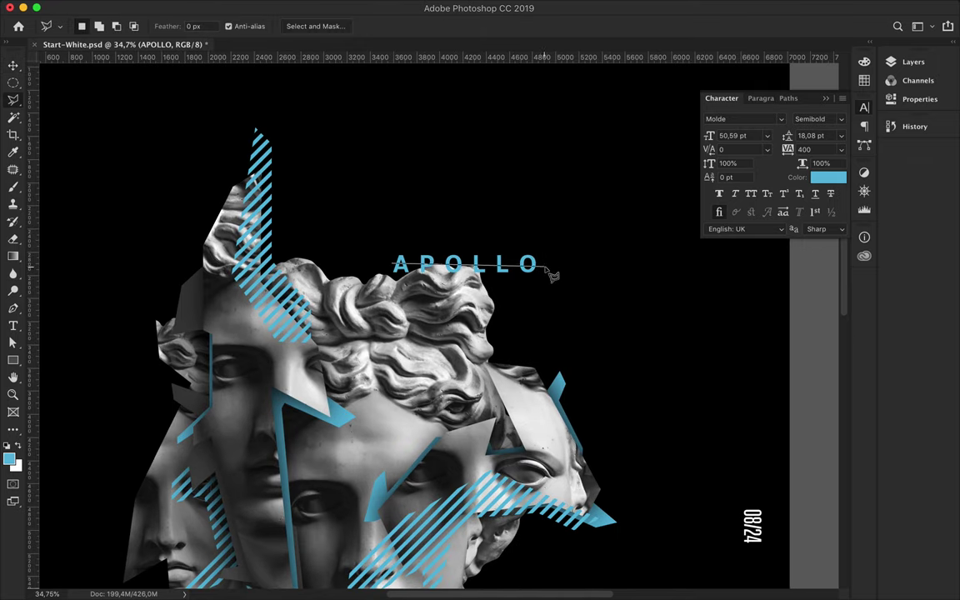
key("ctrl+j")
left_click_drag(413, 275, 435, 280)
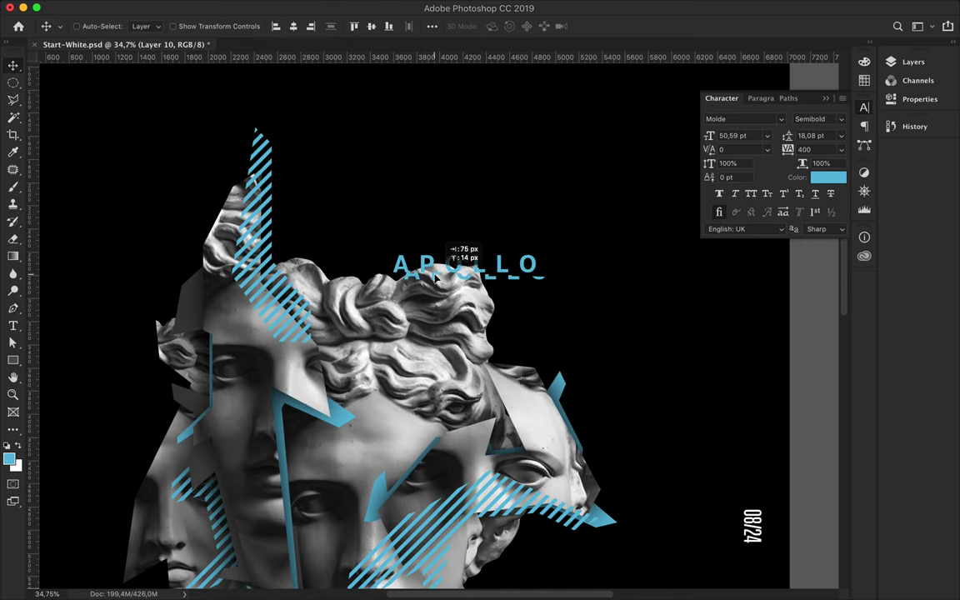
key("l")
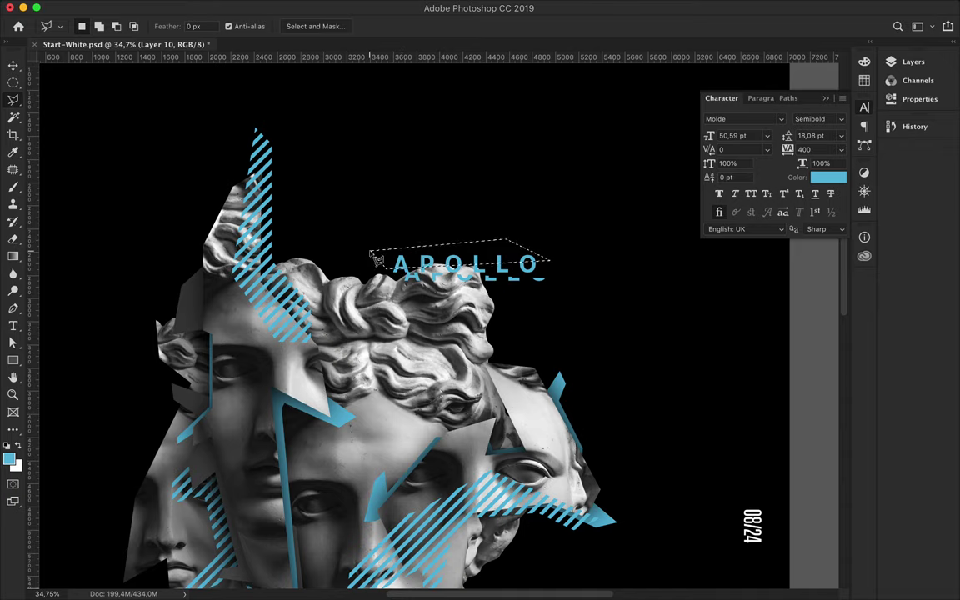
key("F7")
key("ctrl+j")
mouse_move(399, 252)
left_mouse_down()
mouse_move(461, 252)
mouse_move(511, 274)
left_mouse_up()
scroll(503, 312, "down", 5)
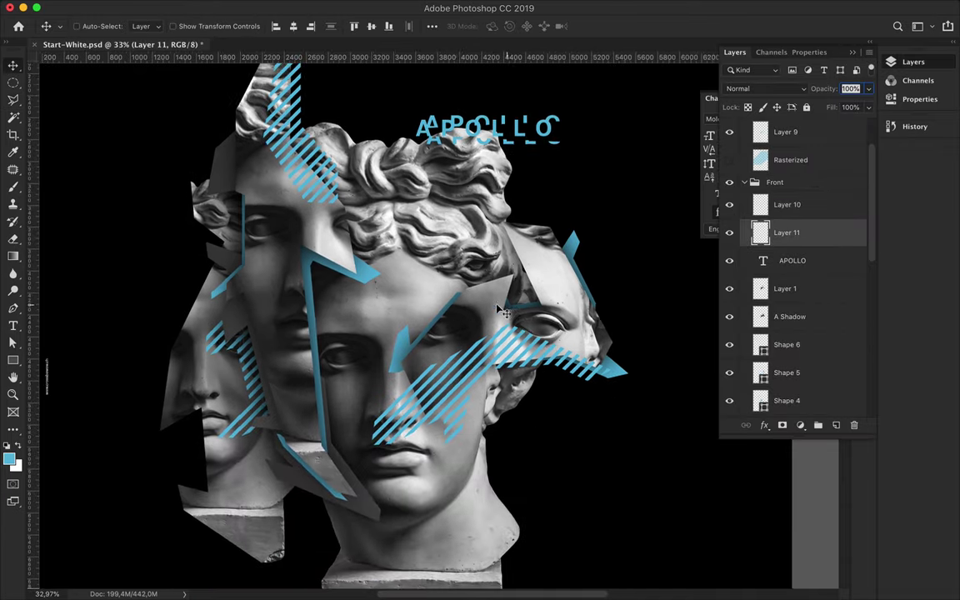
scroll(503, 312, "up", 5)
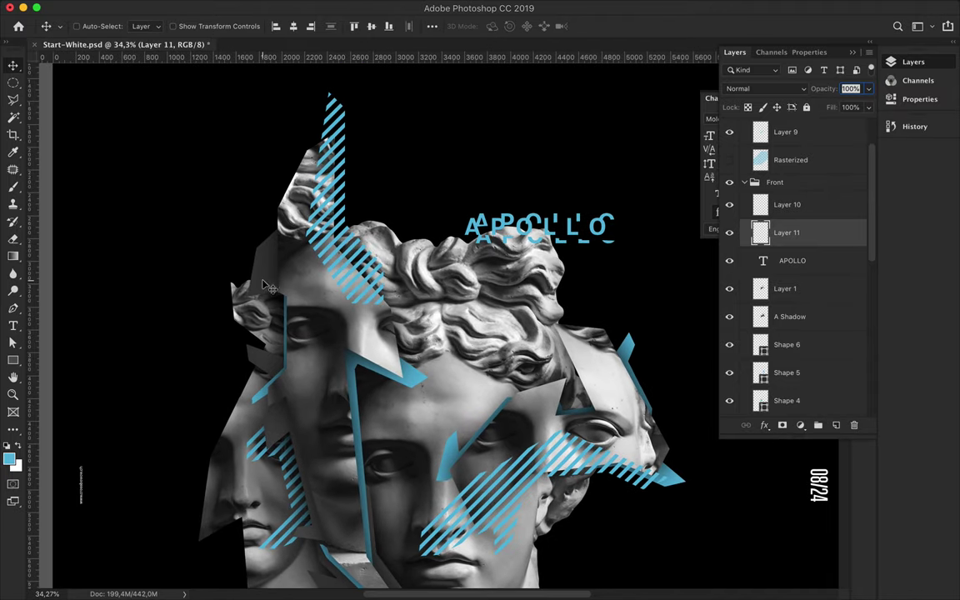
scroll(792, 316, "down", 5)
left_click(783, 320)
Draw an angular shard outline with the Pen tool on the left, behind the busts.
key("p")
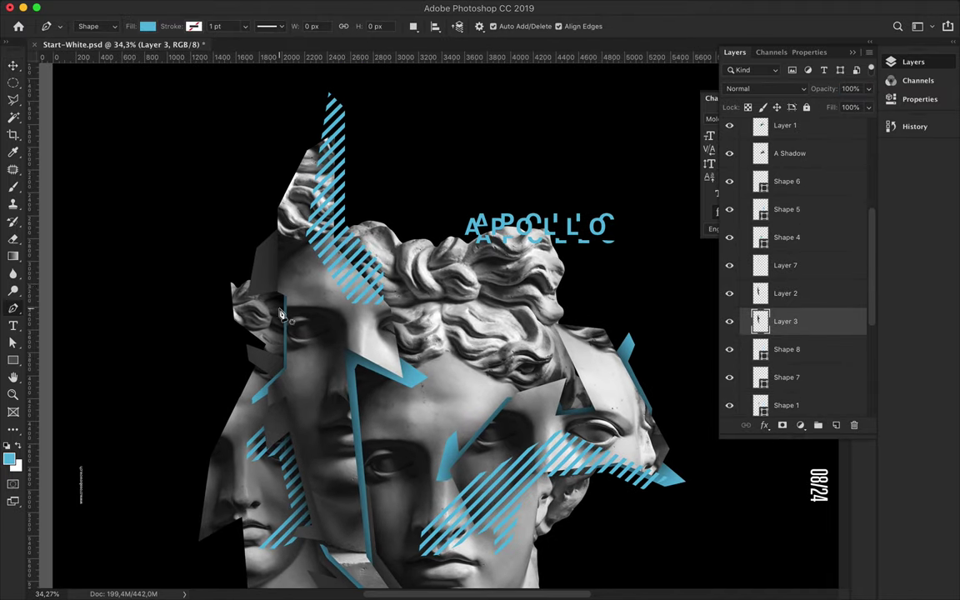
scroll(281, 314, "down", 4)
left_click(263, 240)
left_click(192, 224)
left_click(240, 276)
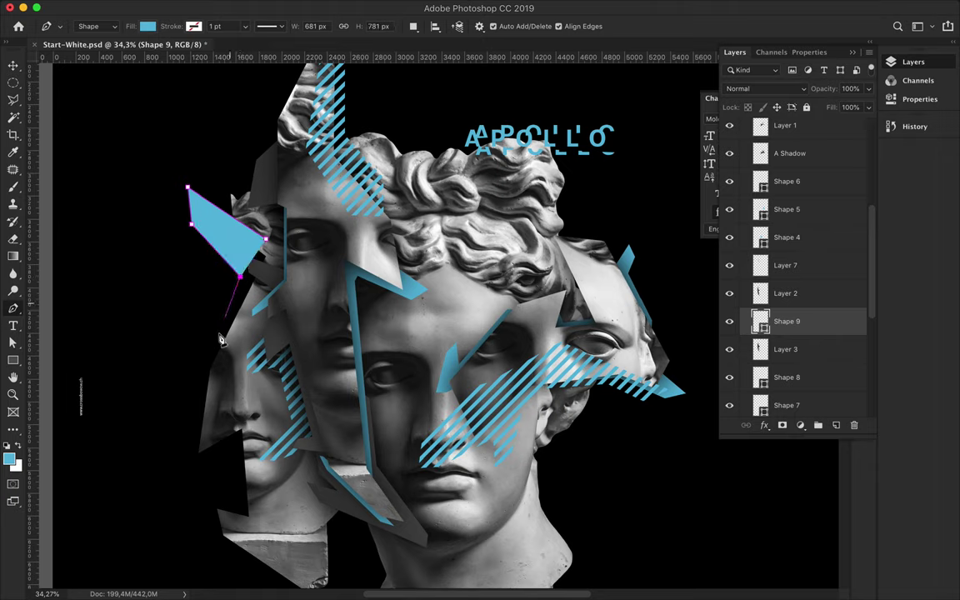
left_click_drag(184, 321, 167, 322)
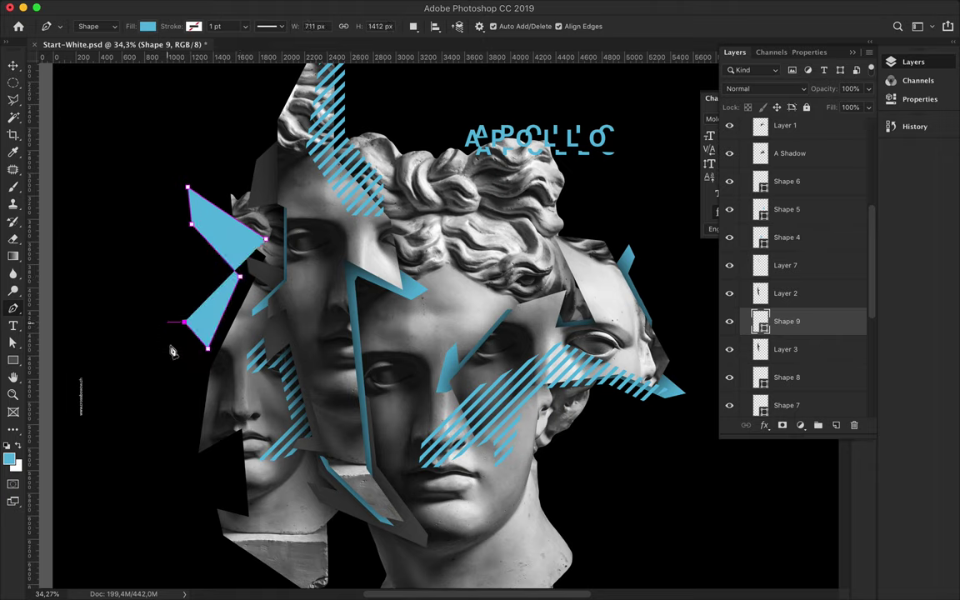
left_click(192, 385)
left_click(232, 395)
left_click(178, 478)
left_click(195, 500)
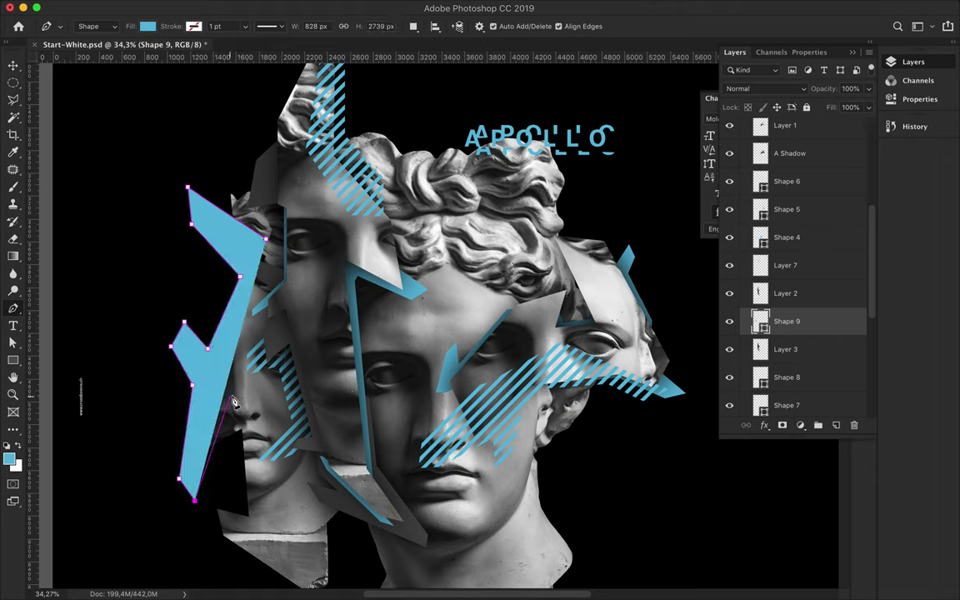
Give the shard a grey gradient fill and move its layer just above Background.
key("a")
left_click(148, 26)
left_click(214, 122)
key("Return")
key("v")
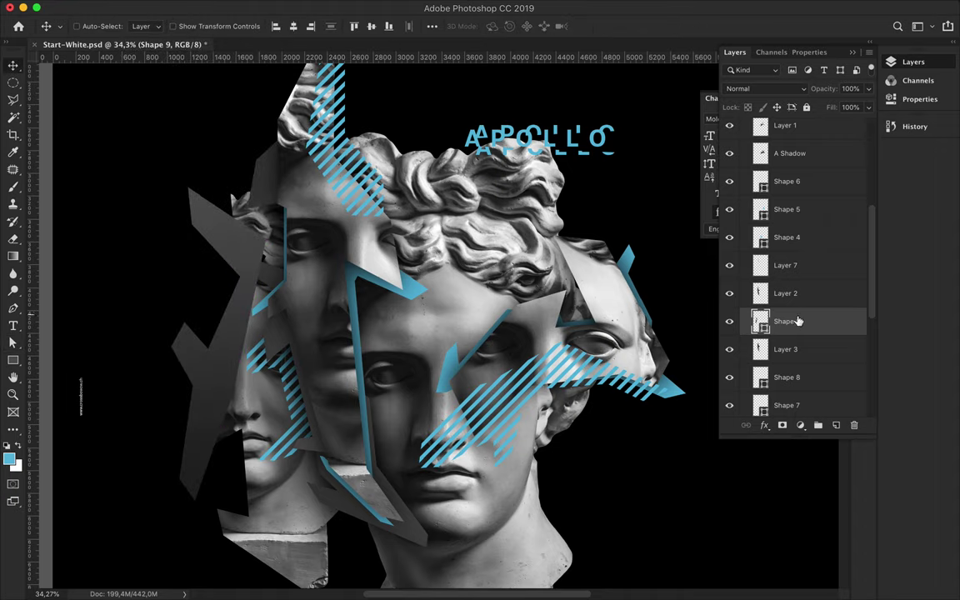
left_click_drag(798, 317, 792, 375)
Add a new layer below the shard, try blue paint inside its selection, then undo it.
left_click(836, 425)
left_click(749, 402, "ctrl")
key("b")
mouse_move(172, 342)
left_mouse_down()
mouse_move(65, 429)
mouse_move(190, 318)
left_mouse_up()
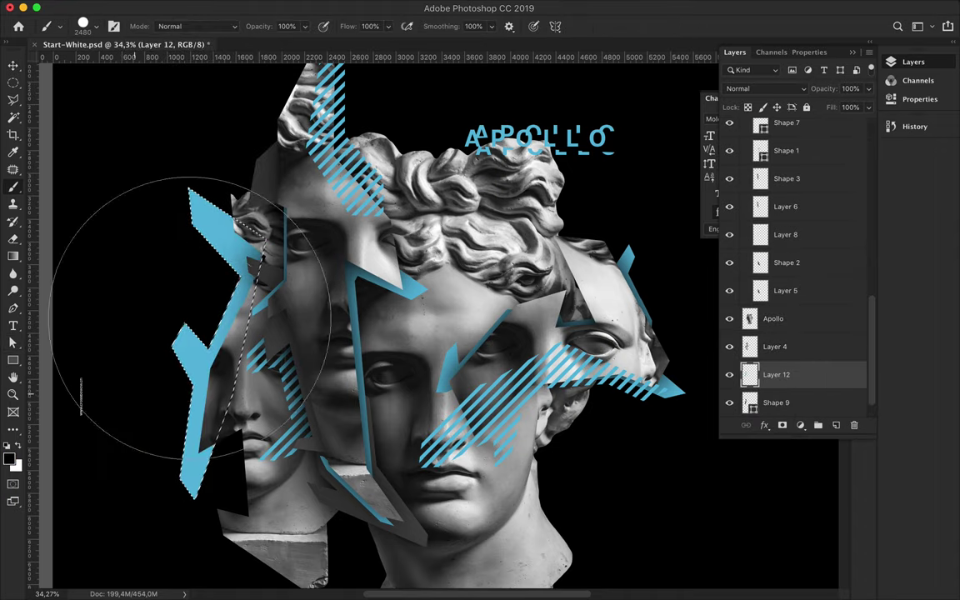
key("Delete")
key("v")
key("ctrl+d")
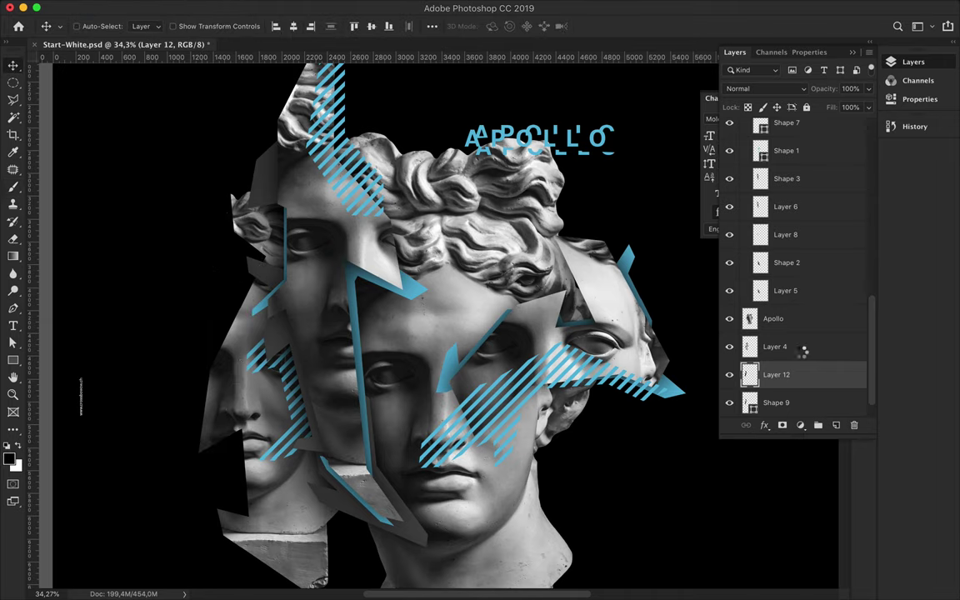
key("ctrl+bracketleft")
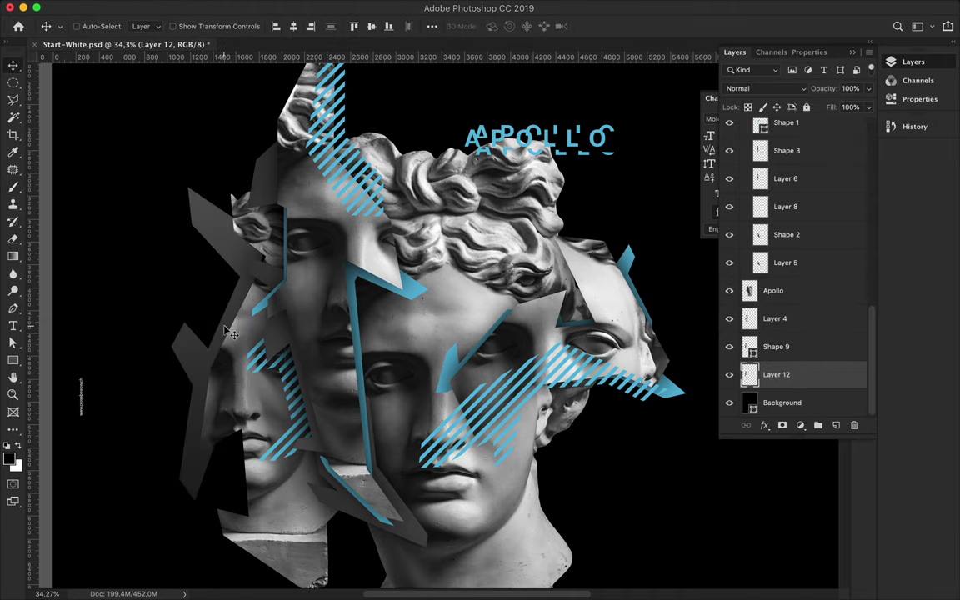
scroll(223, 367, "right", 5)
scroll(250, 365, "down", 2)
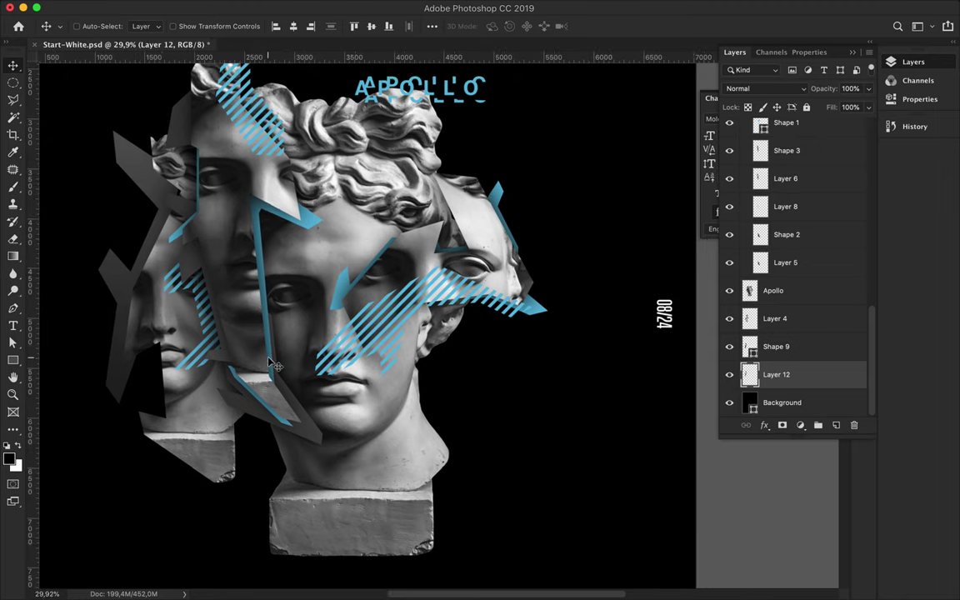
left_click(382, 404, "ctrl")
Give the stripe pattern shape a dark gradient fill.
key("a")
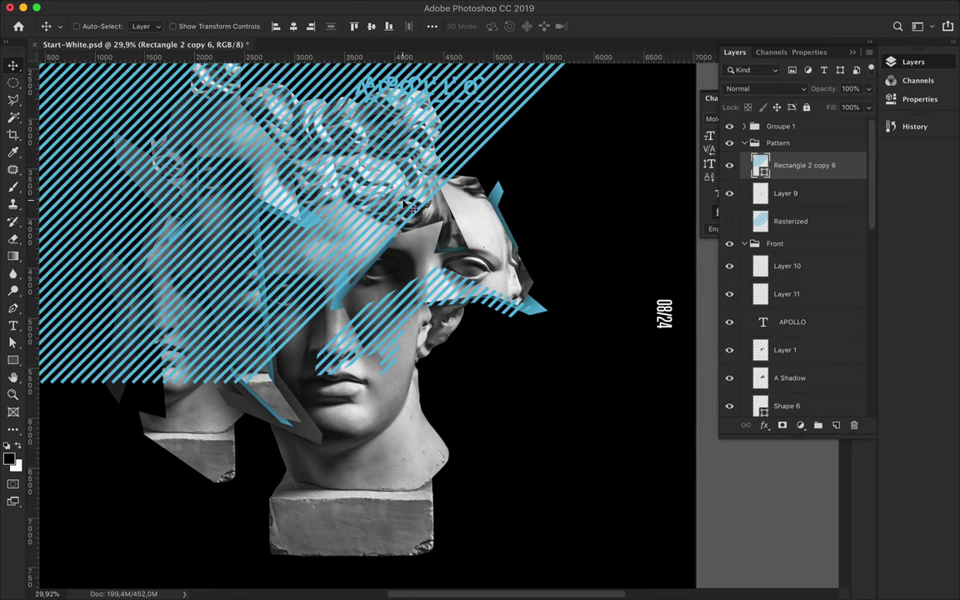
left_click(200, 25)
left_click(225, 125)
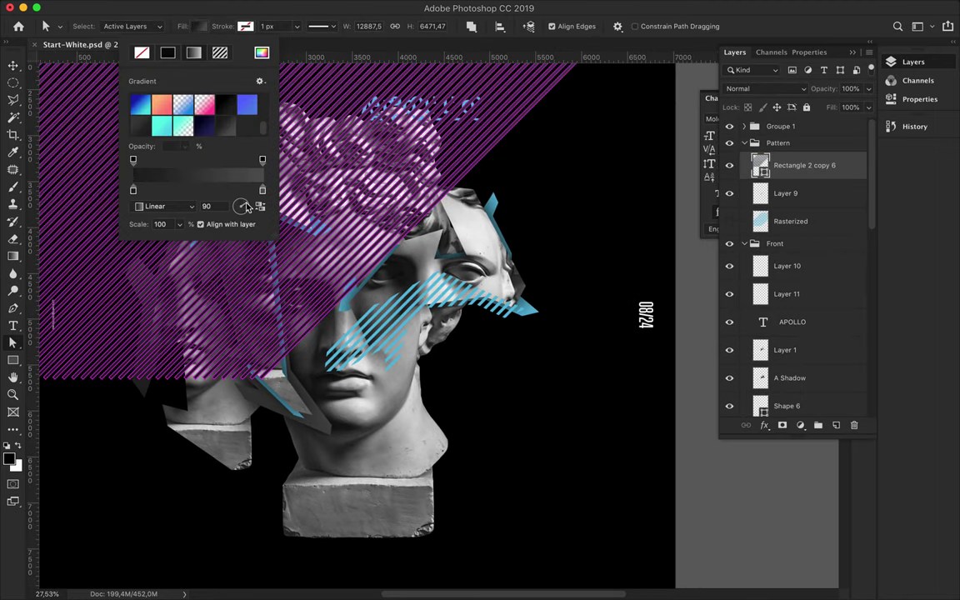
Copy a lassoed piece of the stripes to a new layer, rasterize it and rename it 'Rasterized'.
key("l")
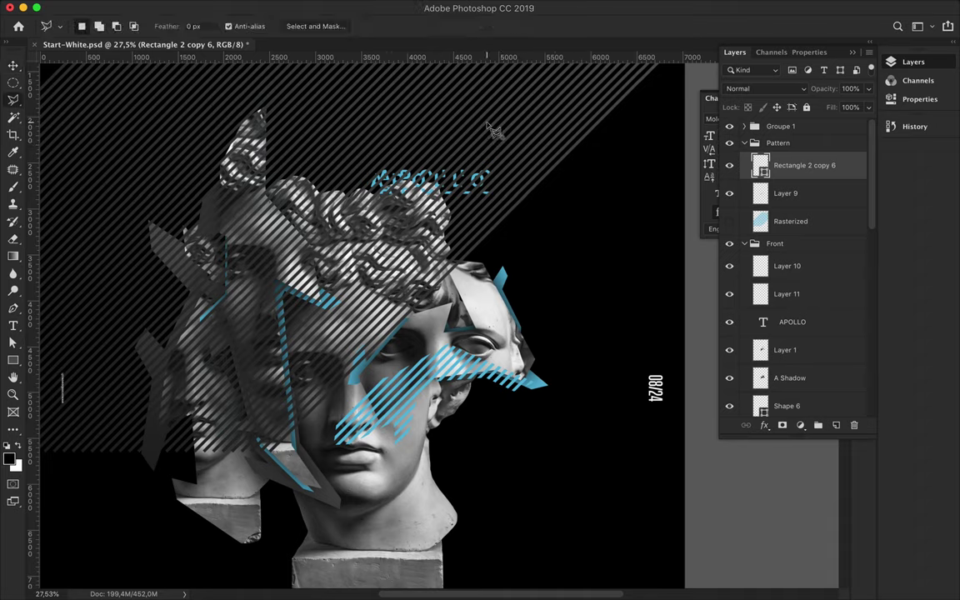
double_click(477, 154)
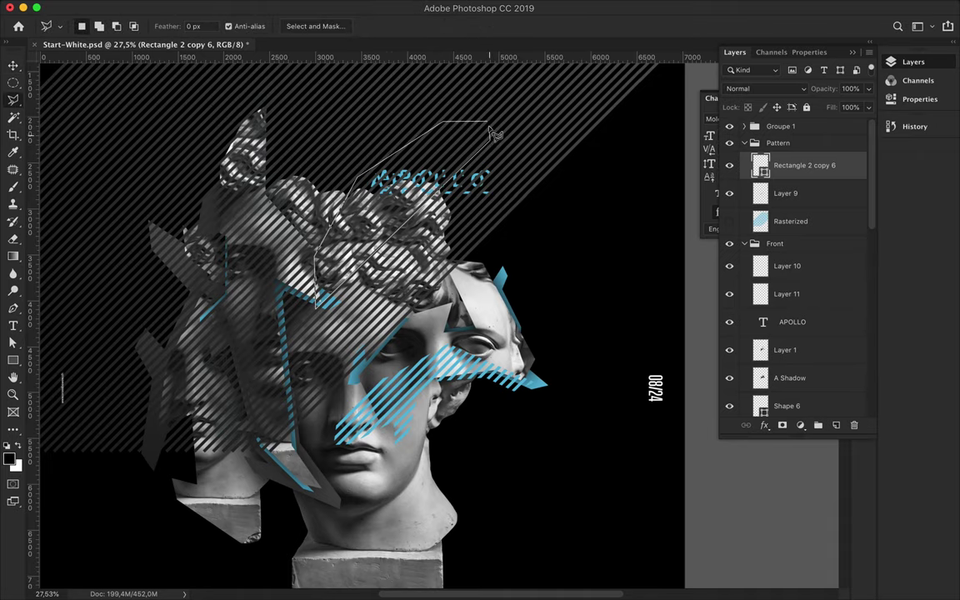
key("ctrl+j")
right_click(817, 195)
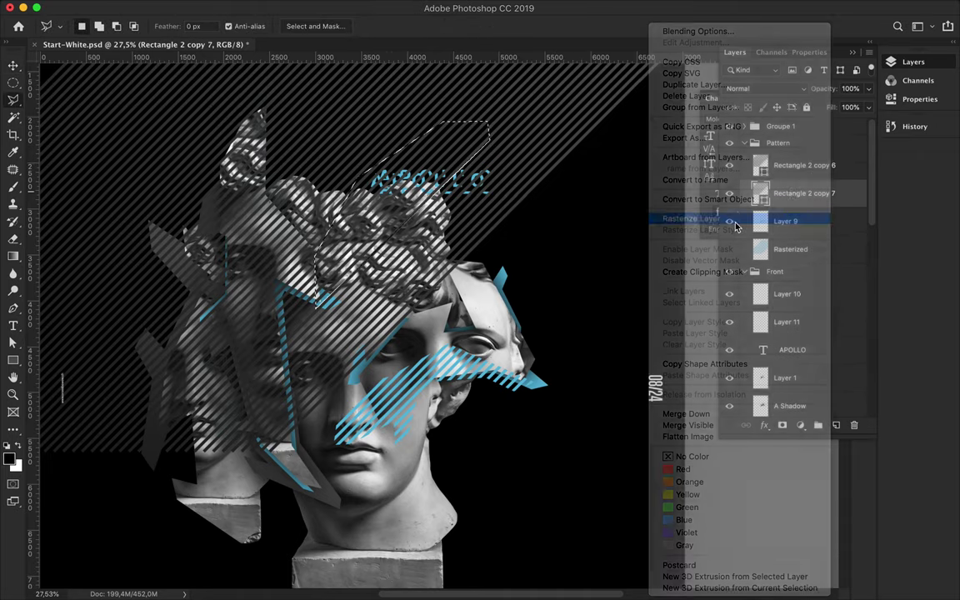
left_click(732, 221)
double_click(788, 193)
type("Rasterized")
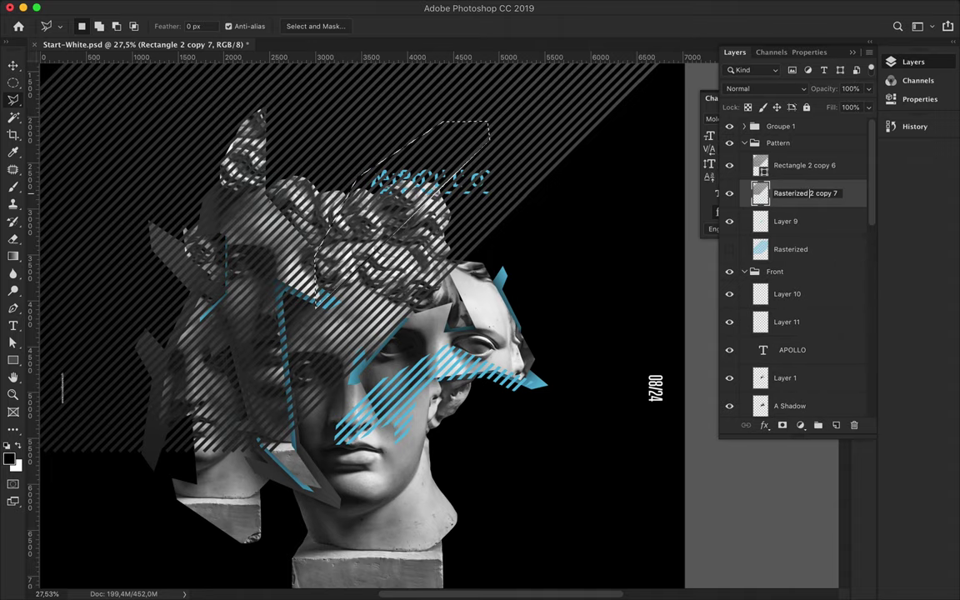
key("Return")
Hide the full stripe layer and place the striped piece behind the heads, above Background.
key("ctrl+shift+alt+n")
key("v")
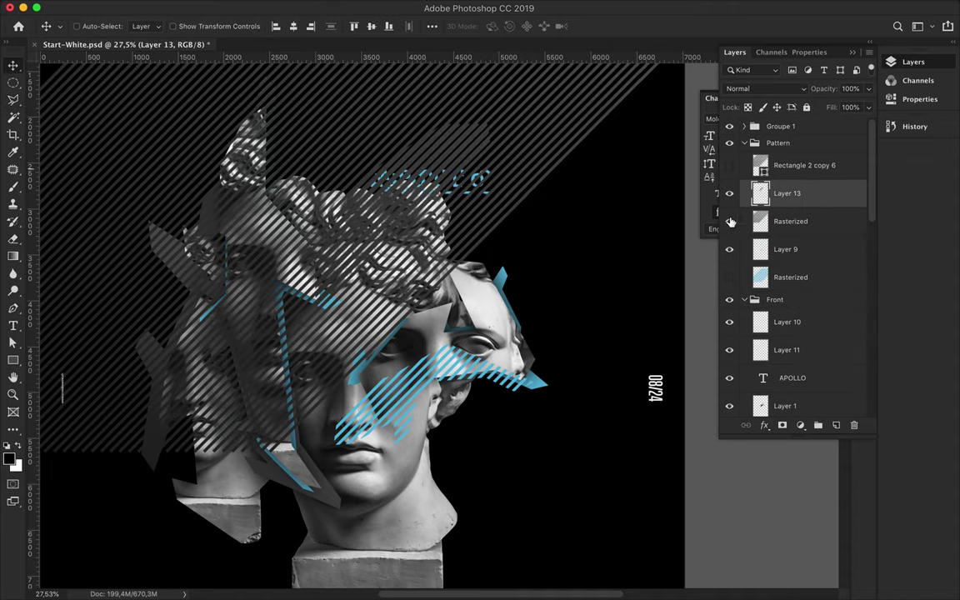
left_click(729, 221)
mouse_move(468, 209)
left_mouse_down()
mouse_move(347, 217)
mouse_move(445, 244)
left_mouse_up()
left_click_drag(787, 193, 786, 402)
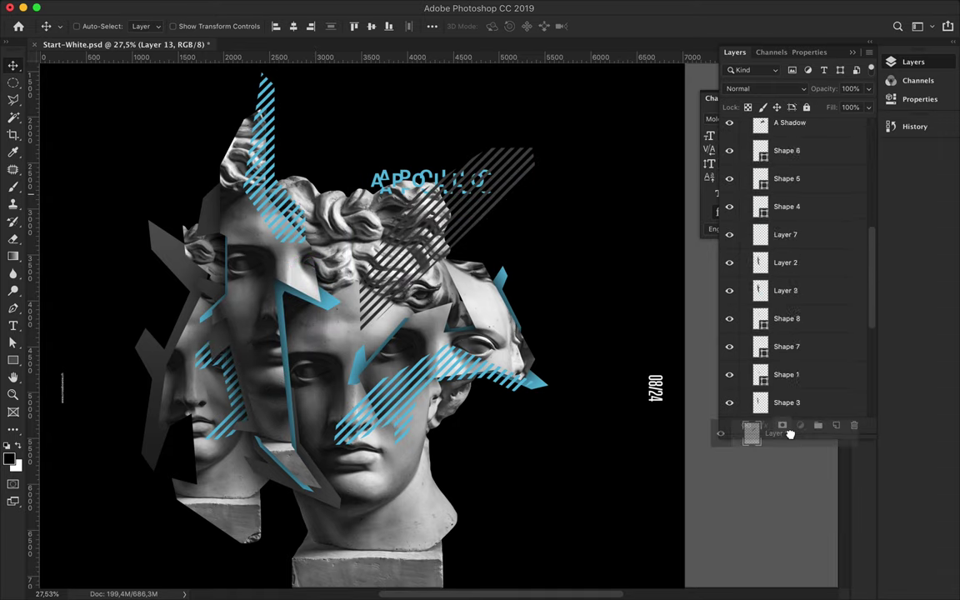
left_click_drag(421, 210, 459, 227)
scroll(791, 292, "up", 10)
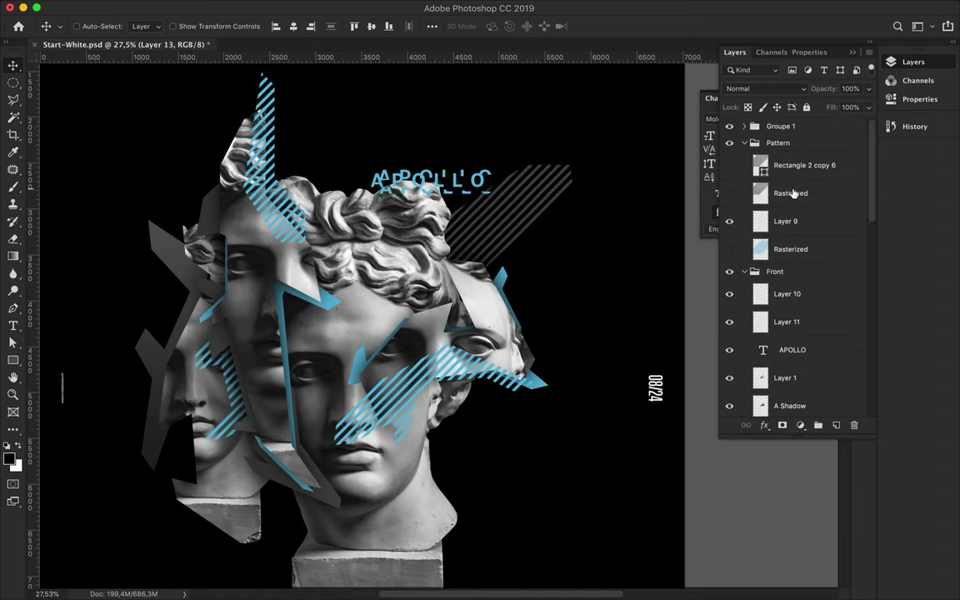
Copy a second lassoed piece of the grey stripes and move it near the bust base.
left_click(733, 194)
key("l")
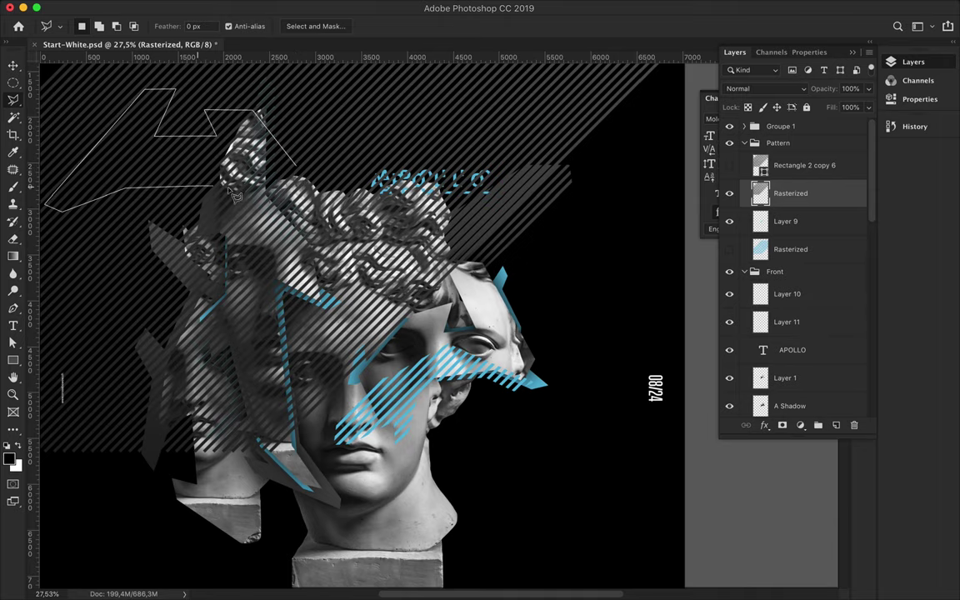
double_click(327, 202)
key("ctrl+j")
left_click(730, 221)
key("v")
left_click_drag(169, 181, 452, 548)
Move the grey and blue Rasterized layers above Layer 14.
scroll(452, 548, "down", 3)
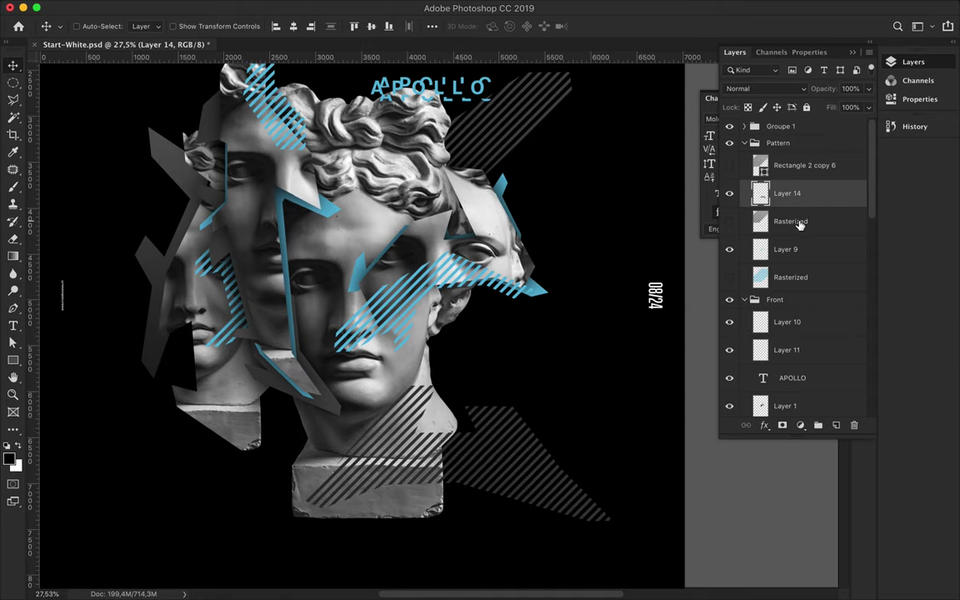
left_click_drag(798, 223, 795, 185)
left_click_drag(787, 276, 783, 215)
left_click(787, 322)
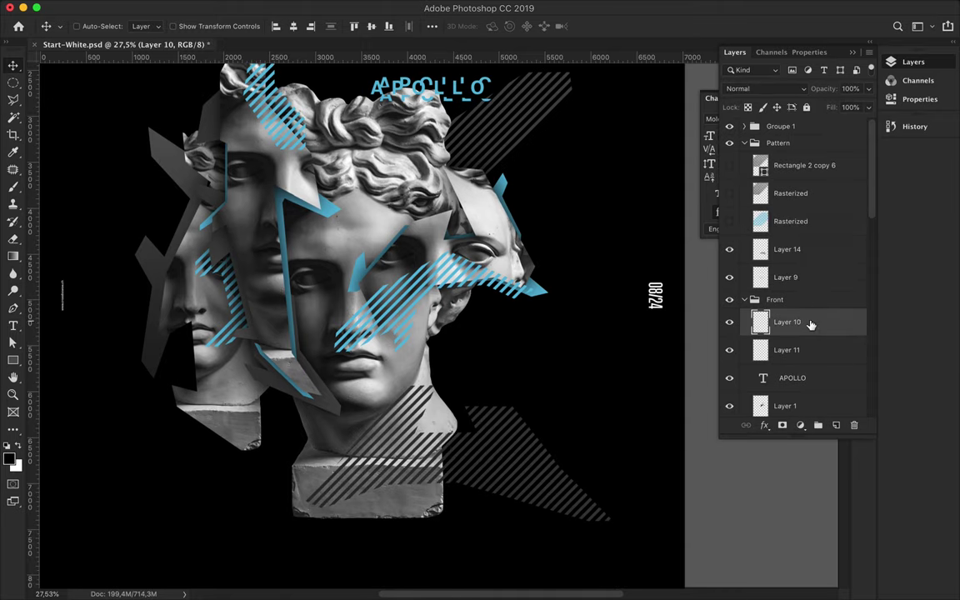
Draw a gradient-filled circle with the Ellipse tool right of the main face.
key("u")
right_click(12, 360)
left_click(56, 384)
left_click(148, 26)
left_click(105, 52)
left_click_drag(492, 364, 575, 441)
Load the circle's outline as a selection and add a new empty layer below it.
key("v")
key("u")
left_click(144, 26)
key("Escape")
key("v")
key("F7")
left_click(760, 324, "ctrl")
key("ctrl+shift+alt+n")
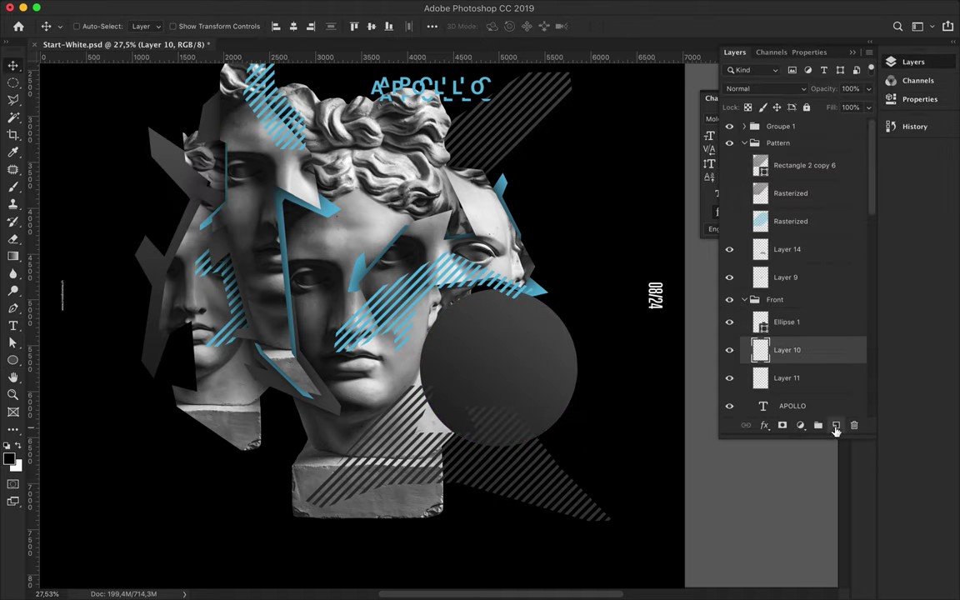
Paint the circle selection grey and apply a Gaussian Blur to it.
key("b")
left_click(536, 451)
key("ctrl+d")
key("m")
left_click(450, 6)
left_click(479, 26)
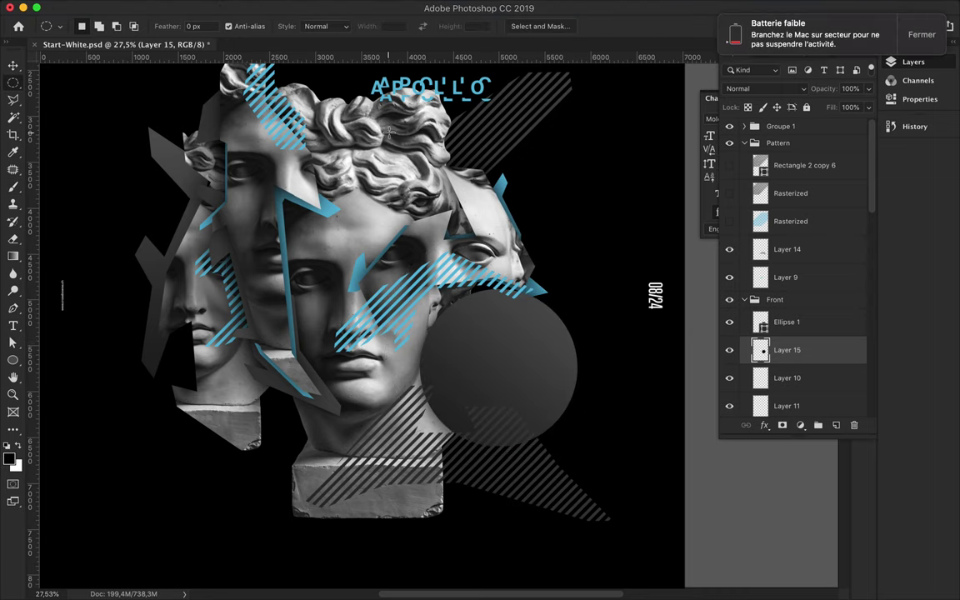
Move Ellipse 1 and Layer 15 lower in the stack and shift the circle left behind the head.
key("v")
left_click(788, 321, "shift")
scroll(789, 332, "down", 5)
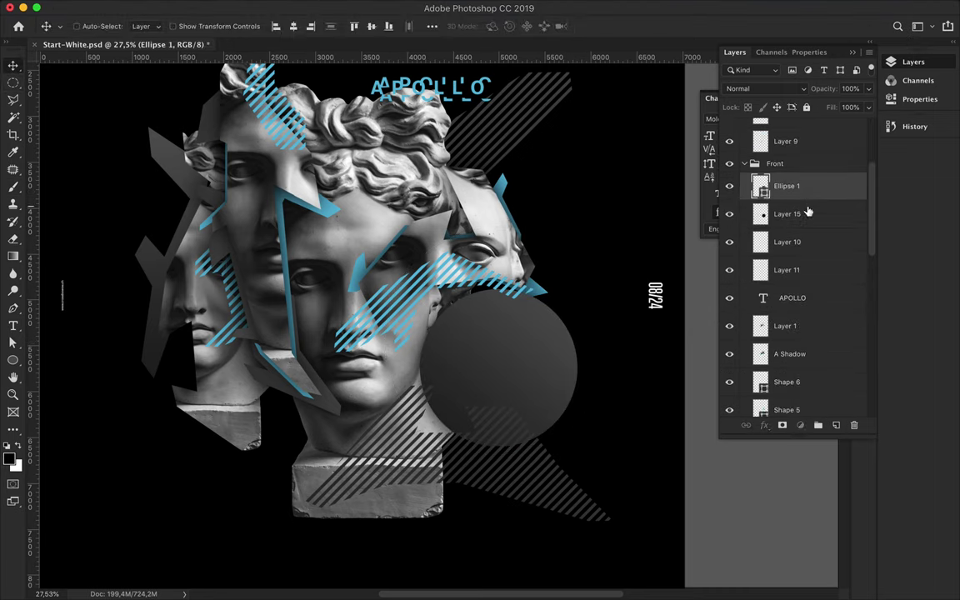
left_click_drag(804, 213, 788, 377)
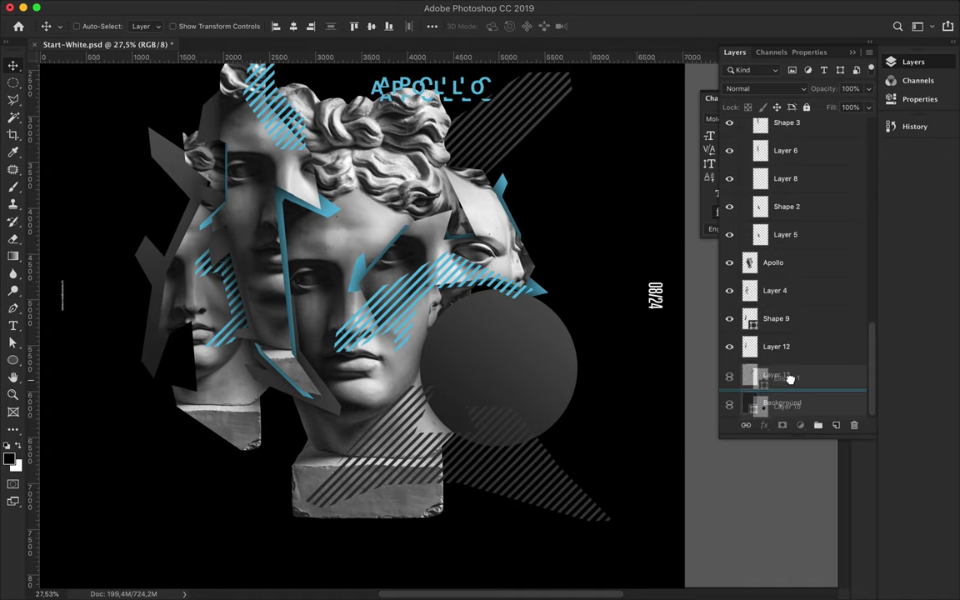
mouse_move(519, 377)
left_mouse_down()
mouse_move(433, 380)
mouse_move(196, 187)
left_mouse_up()
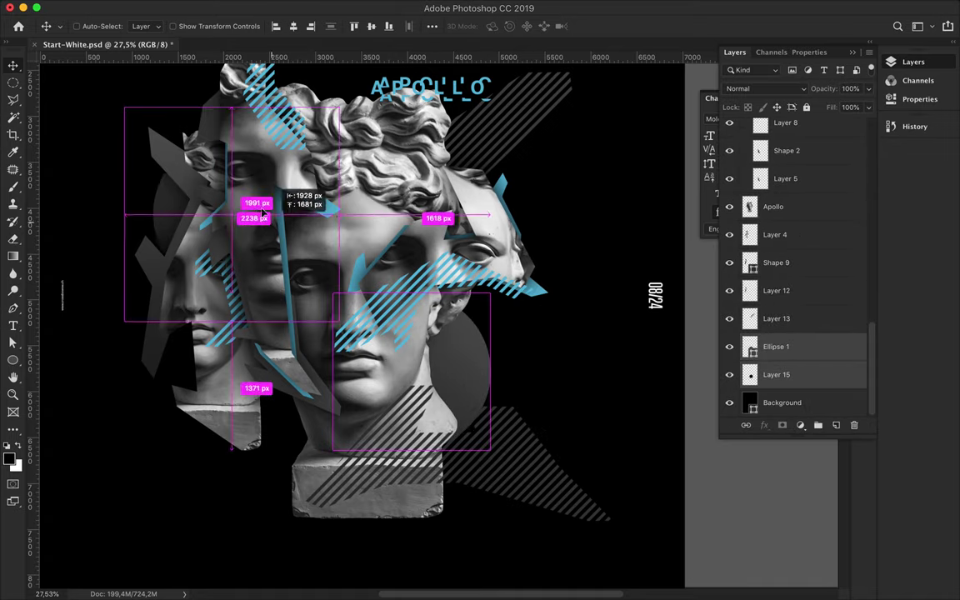
Duplicate the circle, scale the copy to about a third behind the left heads, and lower its layers.
mouse_move(783, 367)
left_mouse_down()
mouse_move(795, 121)
mouse_move(795, 141)
left_mouse_up()
key("ctrl+t")
left_click_drag(133, 281, 277, 149)
left_click_drag(309, 117, 302, 137)
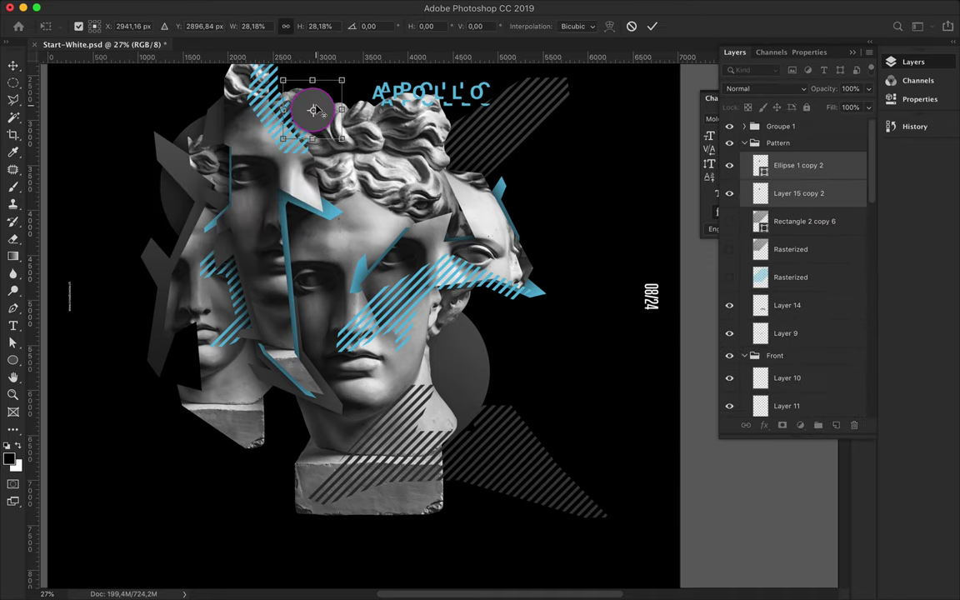
key("Return")
mouse_move(787, 194)
left_mouse_down()
mouse_move(797, 426)
mouse_move(812, 316)
left_mouse_up()
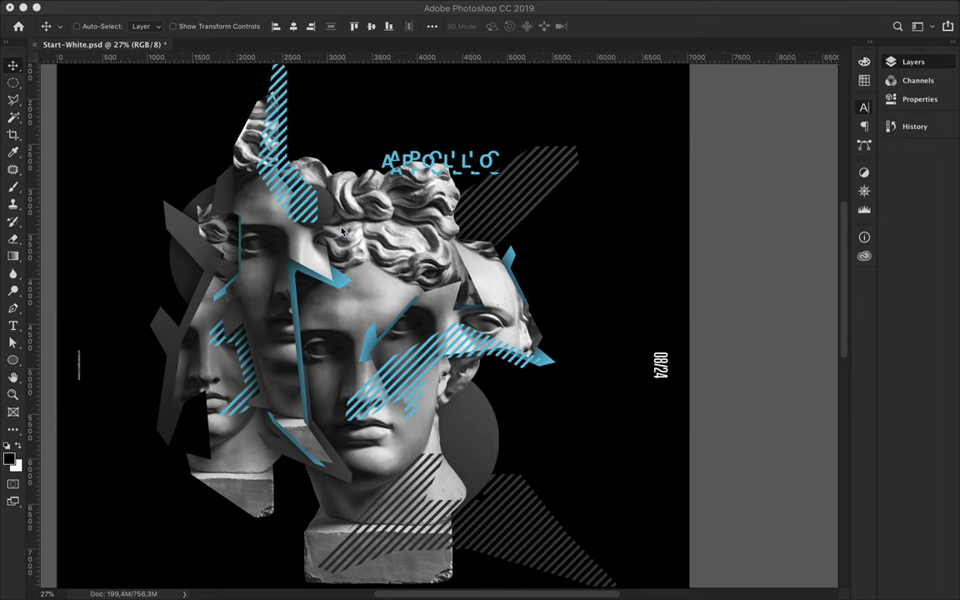
scroll(350, 275, "up", 2)
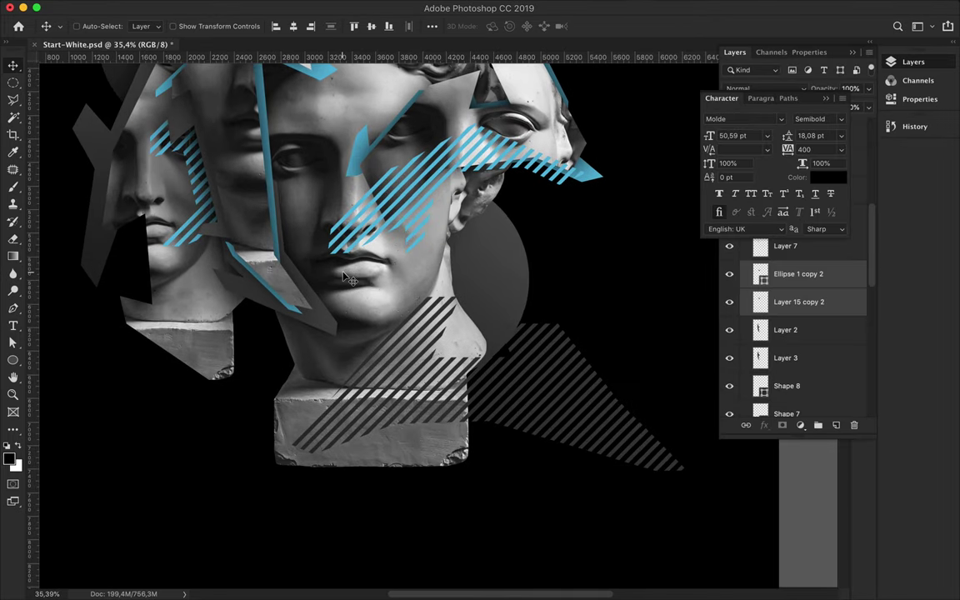
Draw a jagged shard outline across the bust's base with the Pen tool.
key("p")
left_click(332, 418)
left_click(551, 407)
left_click(618, 431)
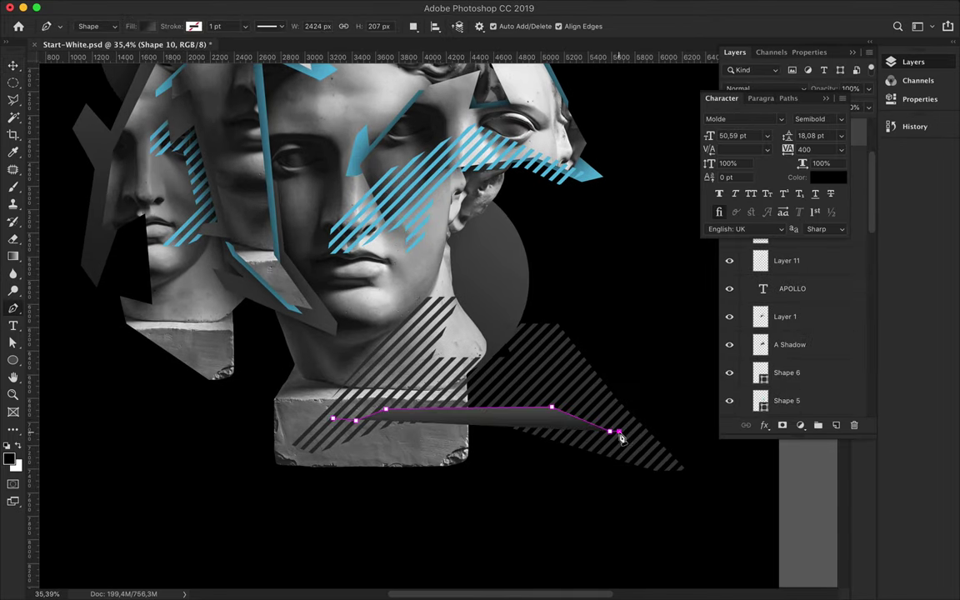
left_click(543, 373)
left_click(406, 379)
left_click(398, 351)
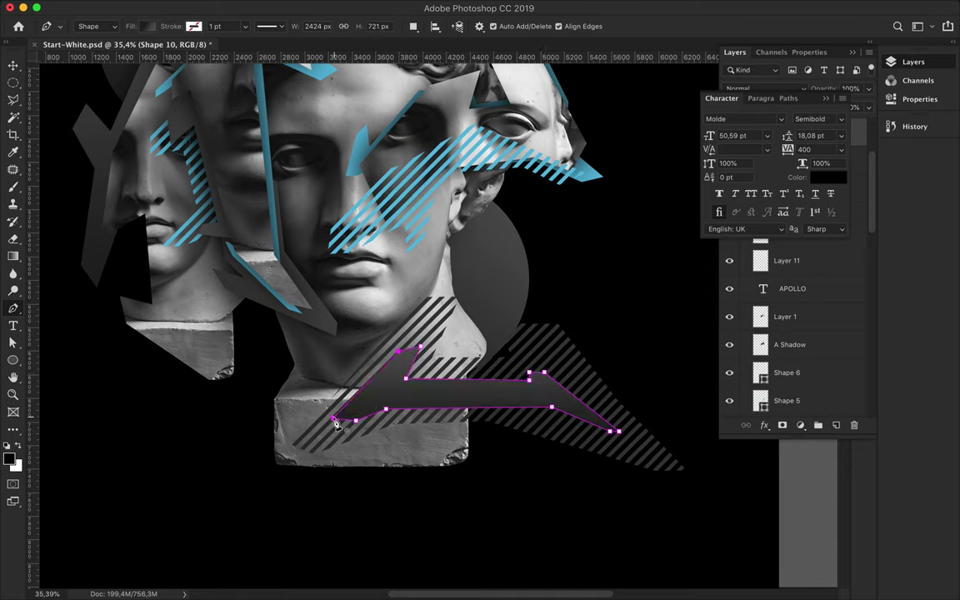
Give the shard a gradient fill at a 62° angle.
key("a")
left_click(200, 26)
left_click(242, 205)
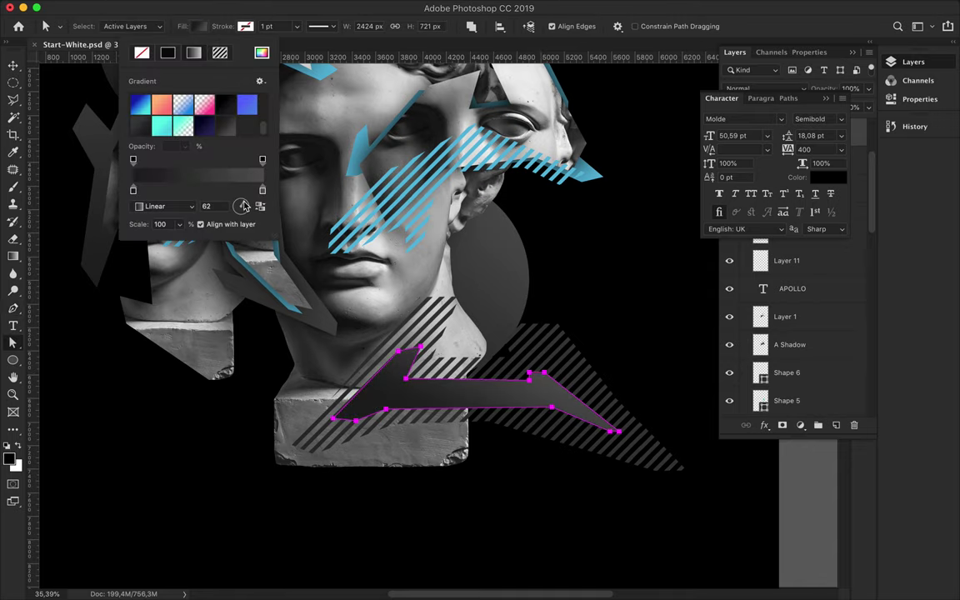
key("v")
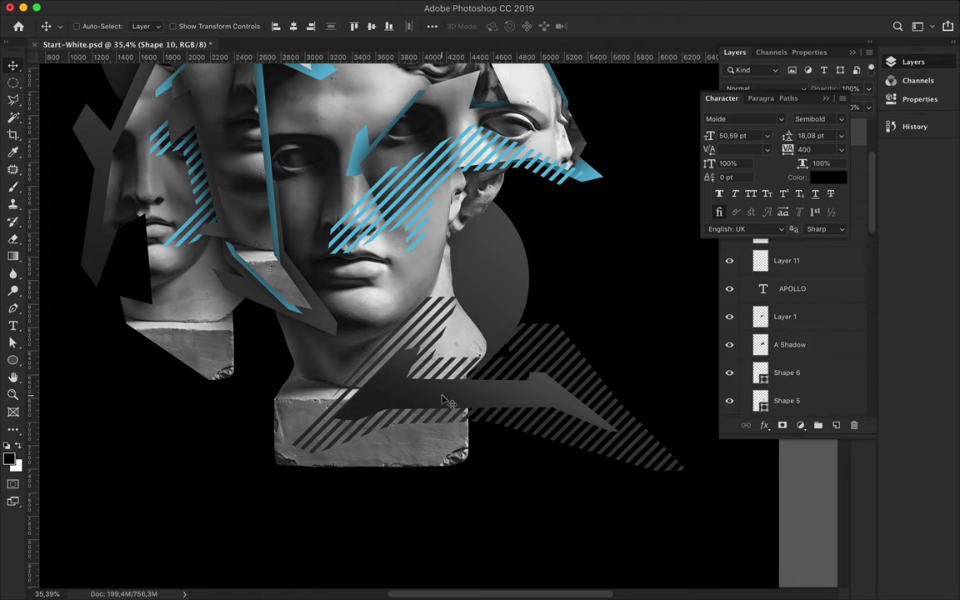
key("a")
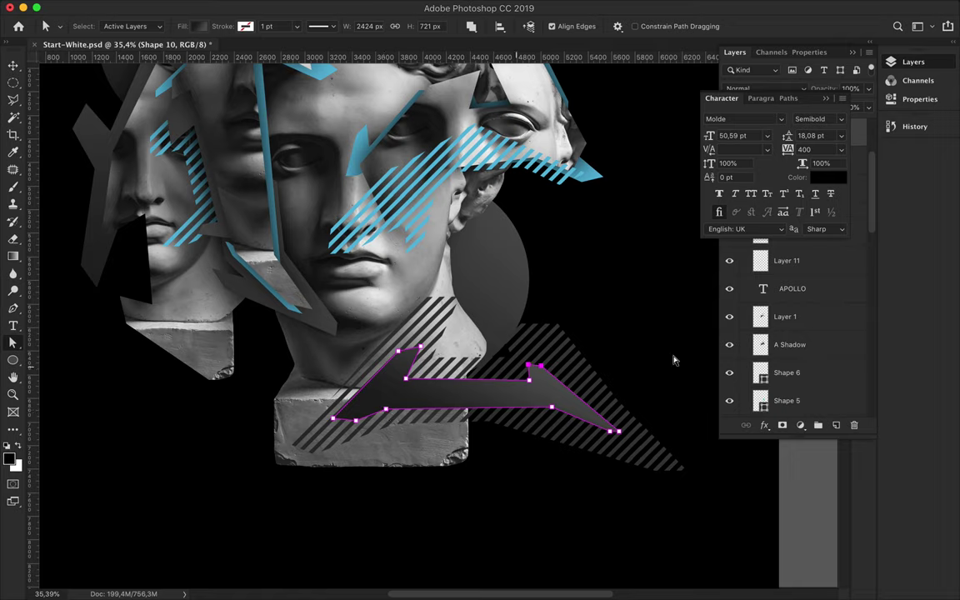
key("v")
Load the shard as a selection and add a shading layer, Layer 16, beneath it.
left_click(760, 131, "ctrl")
key("ctrl+shift+alt+n")
key("ctrl+bracketleft")
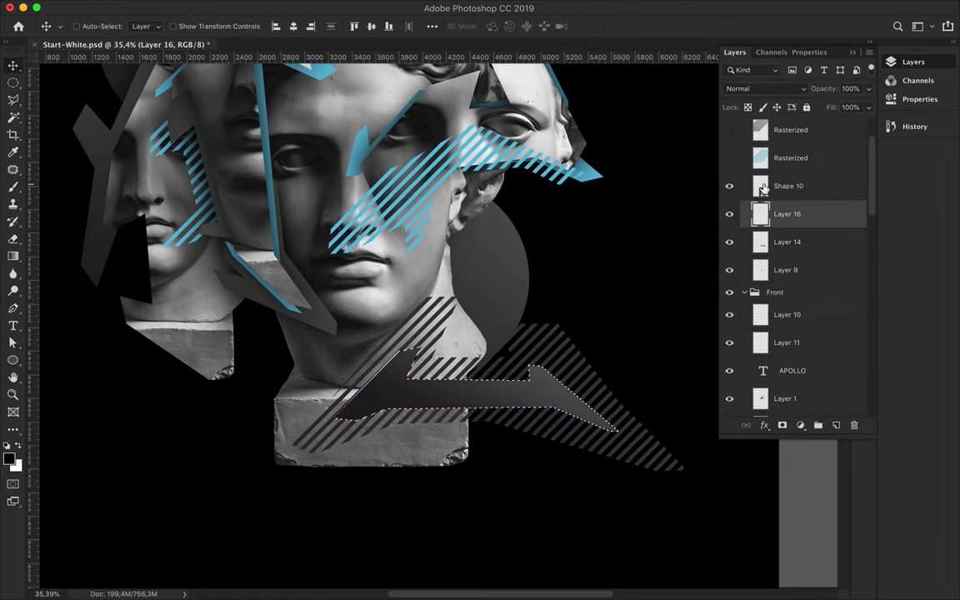
key("b")
key("ctrl+d")
key("v")
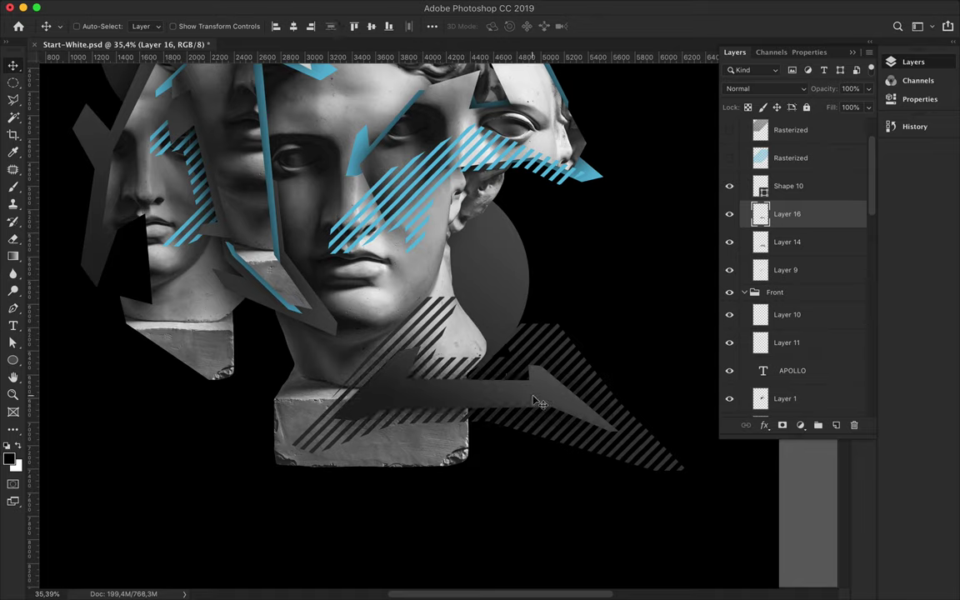
key("a")
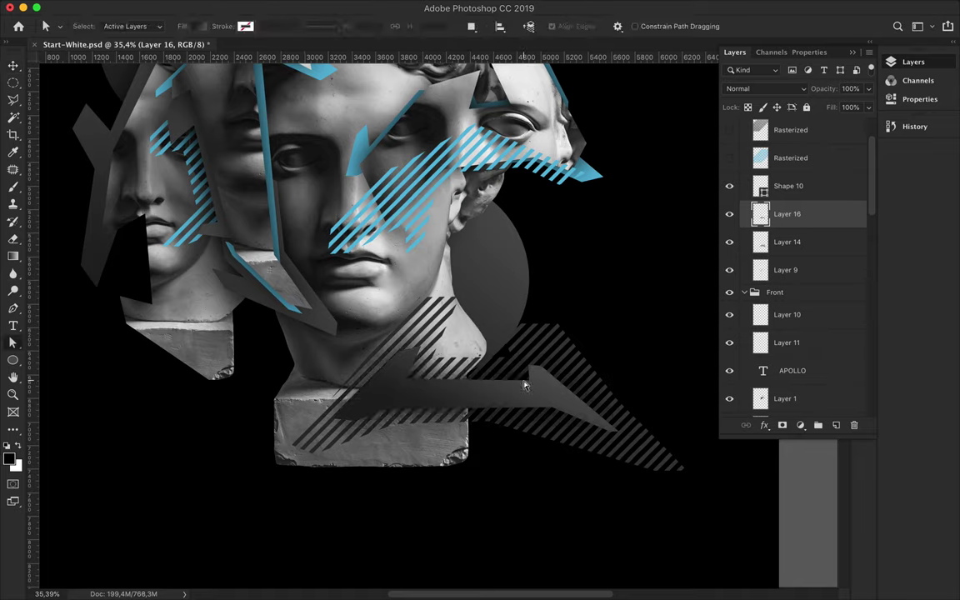
key("v")
left_click(802, 271)
Draw a second shard, Shape 11, along the first shard's lower edge.
key("p")
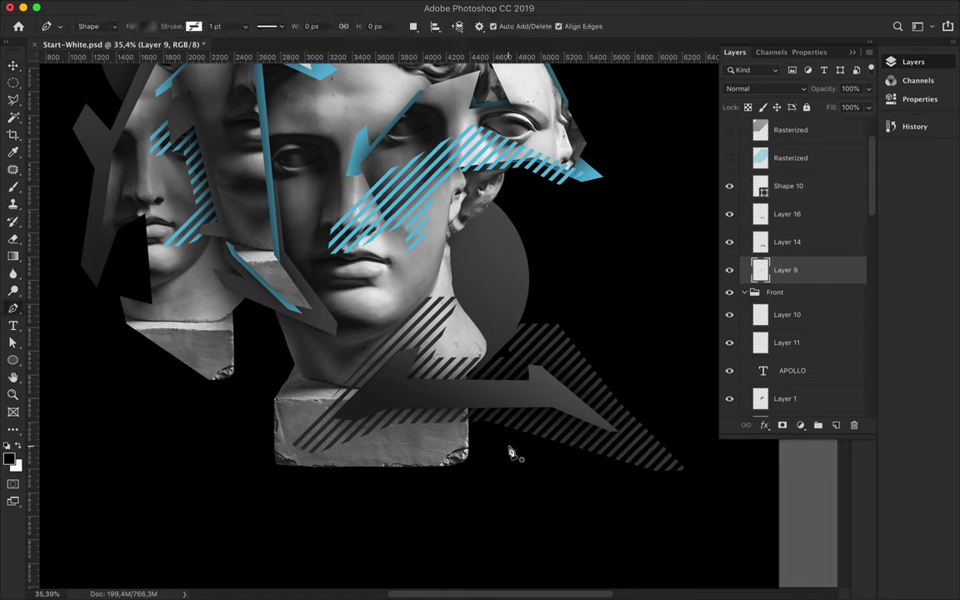
left_click(455, 406)
left_click(596, 447)
left_click(540, 398)
key("a")
left_click_drag(636, 446, 630, 448)
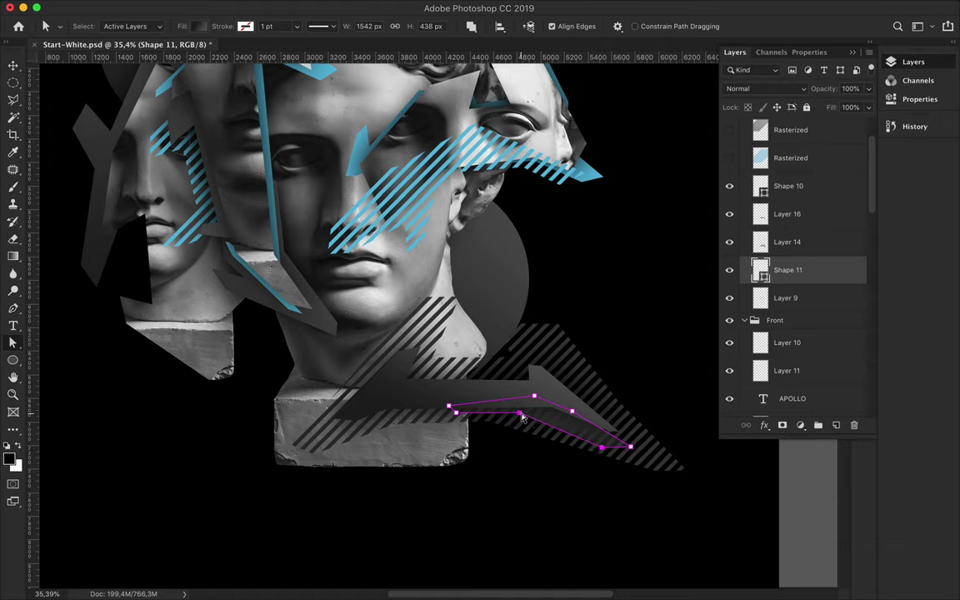
key("v")
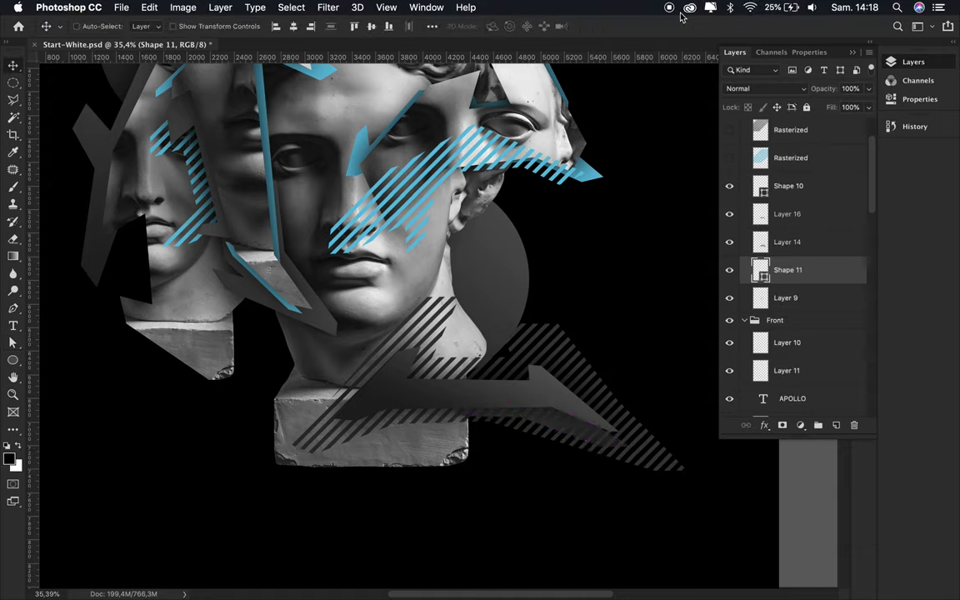
Add shading Layer 17 and place it below Shape 11.
left_click(838, 425)
key("b")
key("m")
left_click(328, 8)
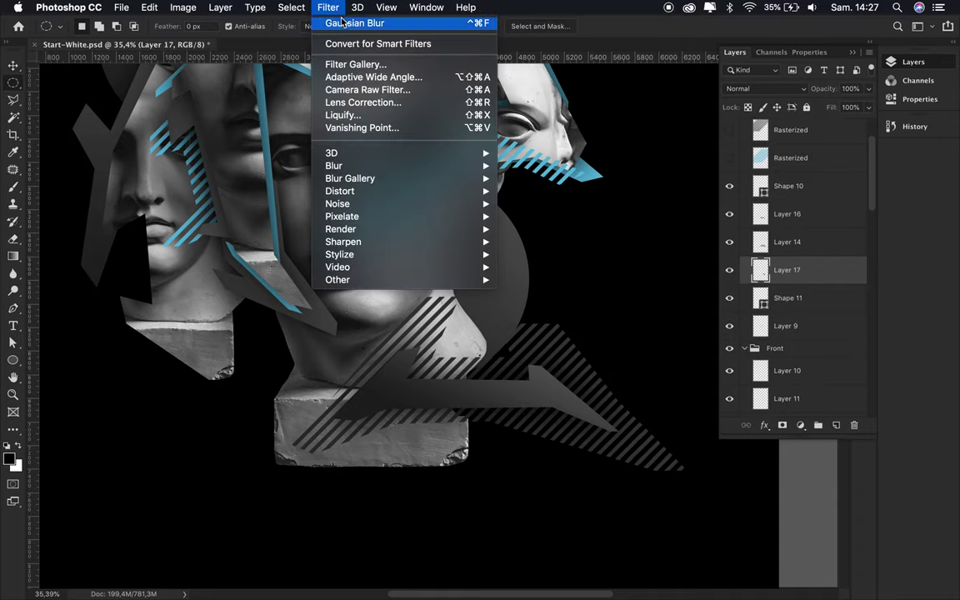
left_click_drag(796, 275, 792, 312)
left_click(786, 326)
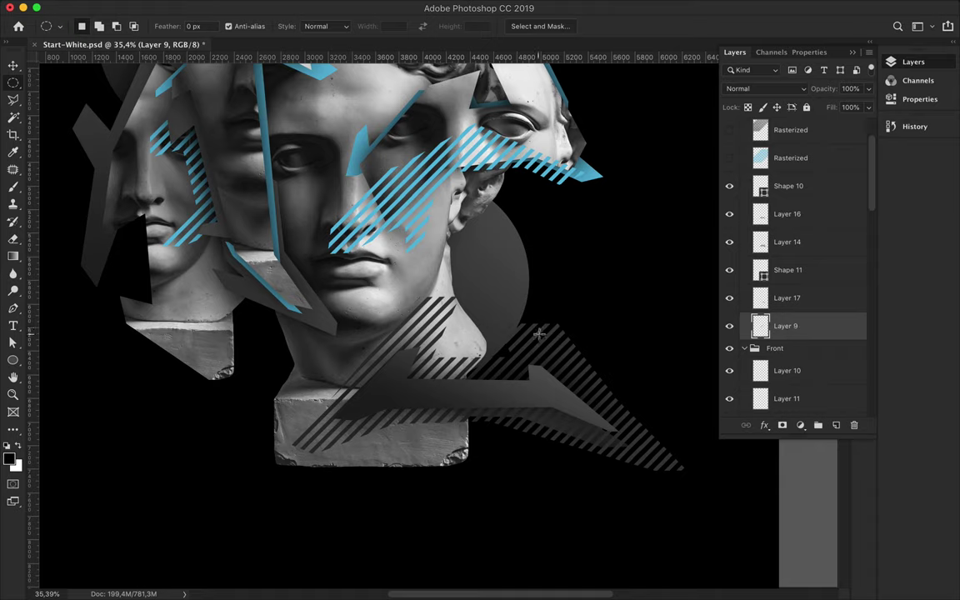
Draw a tall triangular shard, Shape 12, rising beside the bust.
key("p")
left_click(522, 395)
left_click(488, 287)
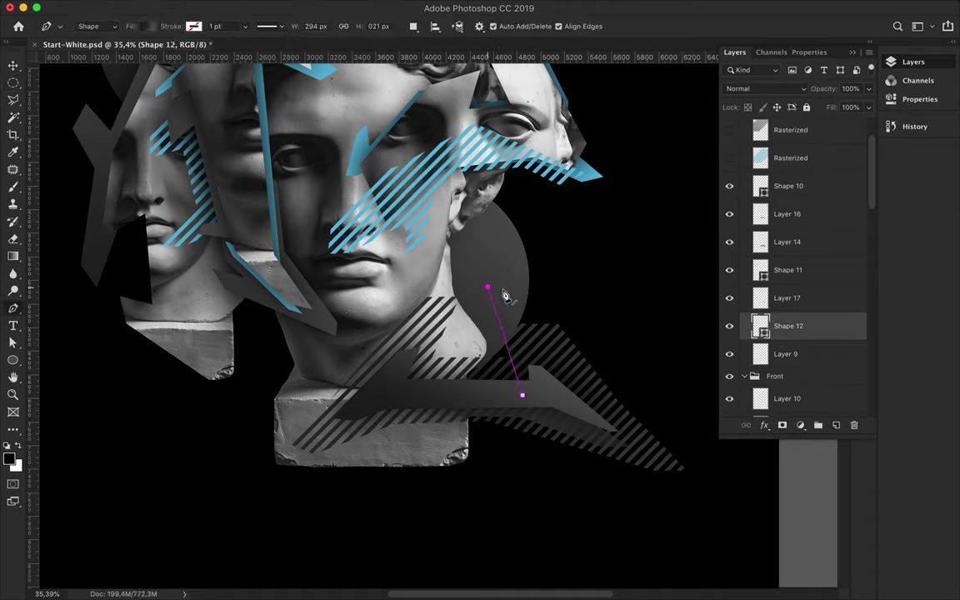
left_click(604, 393)
left_click(599, 417)
key("a")
Add shading Layer 18 inside the triangle's selection and move it below Shape 12.
key("v")
key("ctrl+shift+alt+n")
left_click(759, 353, "ctrl")
key("b")
key("ctrl+d")
key("m")
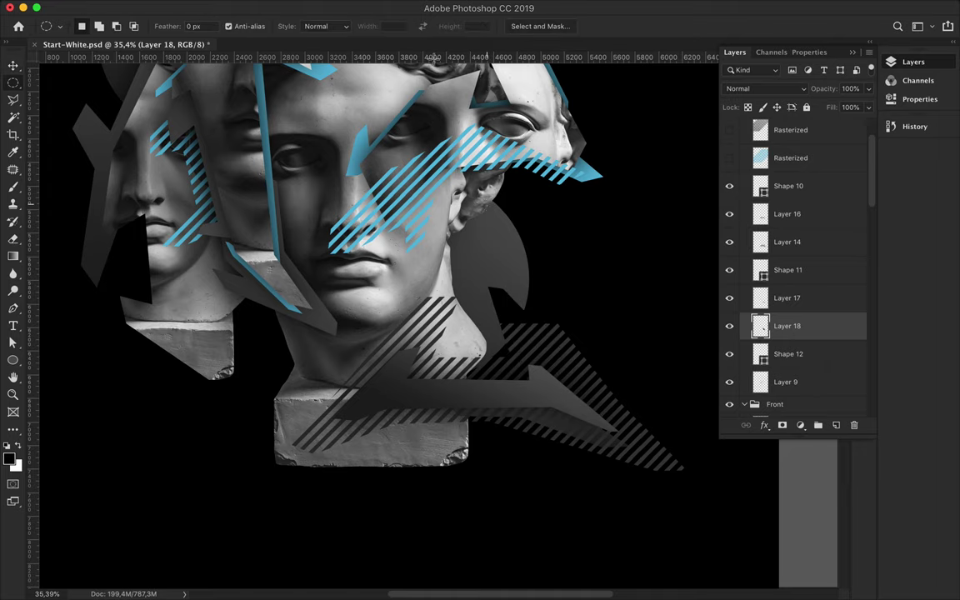
key("ctrl+bracketleft")
key("v")
scroll(583, 329, "down", 3)
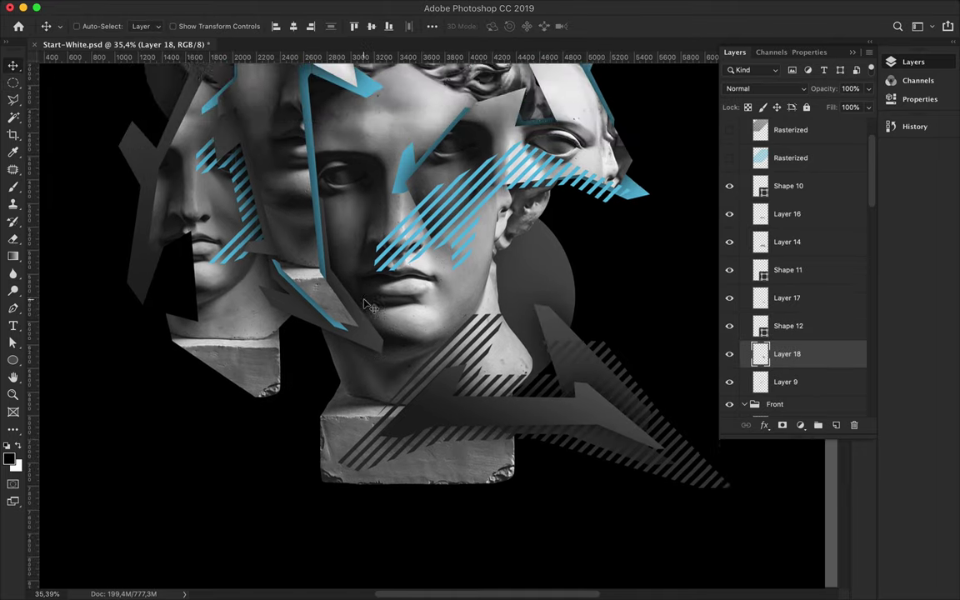
Copy a circle of blue stripes to Layer 19, stack it below A Shadow, and place it on the bust's base.
key("m")
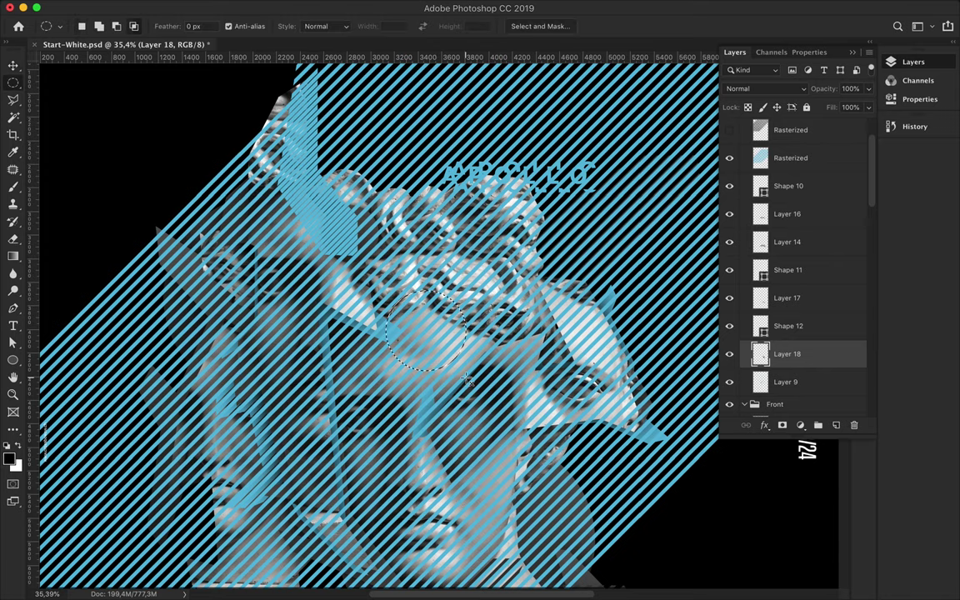
left_click(775, 157)
key("ctrl+shift+alt+n")
key("v")
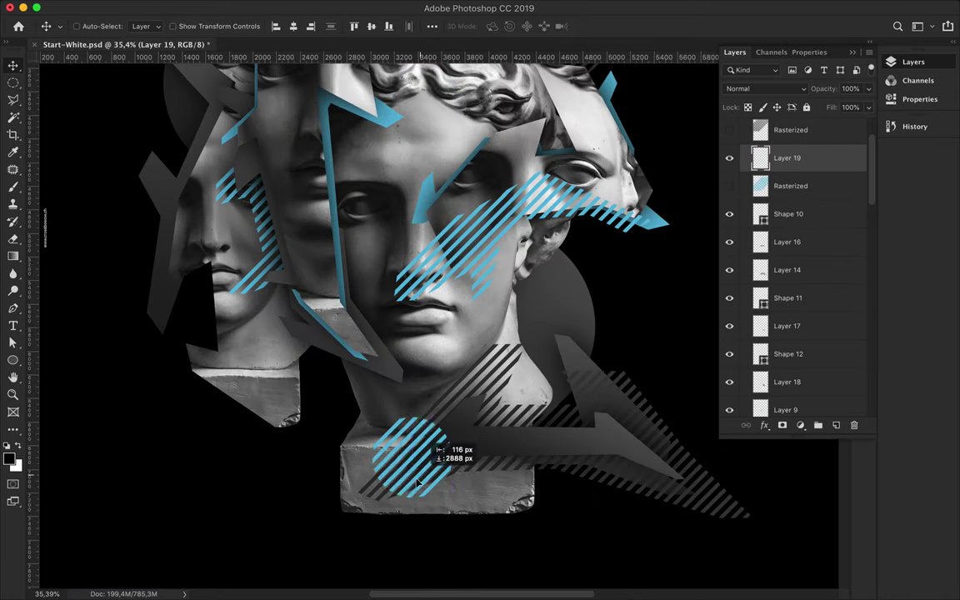
left_click_drag(403, 454, 413, 439)
mouse_move(783, 420)
left_mouse_down()
mouse_move(781, 367)
mouse_move(729, 155)
left_mouse_up()
mouse_move(409, 395)
left_mouse_down()
mouse_move(400, 429)
mouse_move(405, 394)
left_mouse_up()
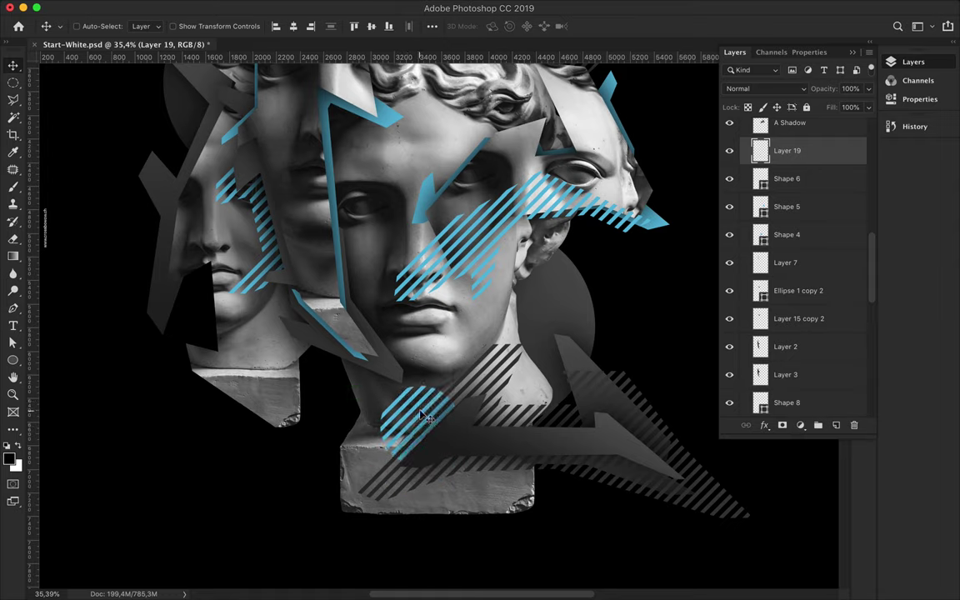
Start another Pen shard and switch its fill options to solid colours.
key("p")
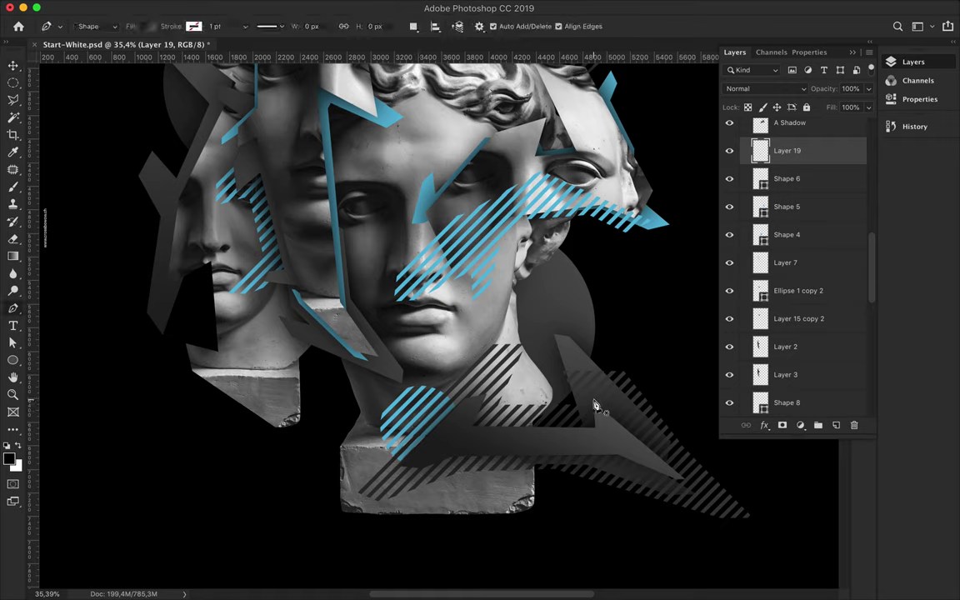
left_click(578, 375)
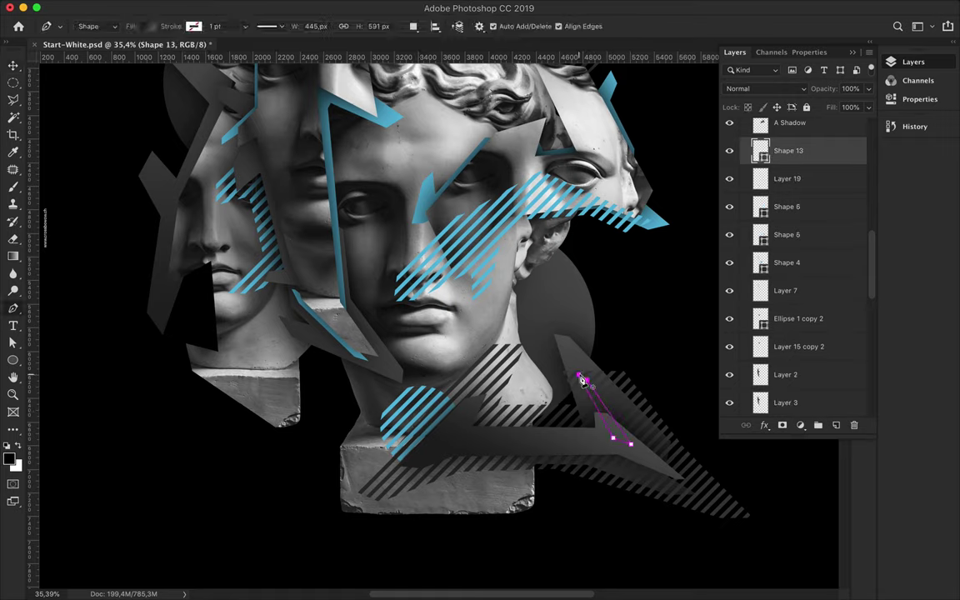
key("a")
left_click(199, 26)
left_click(168, 52)
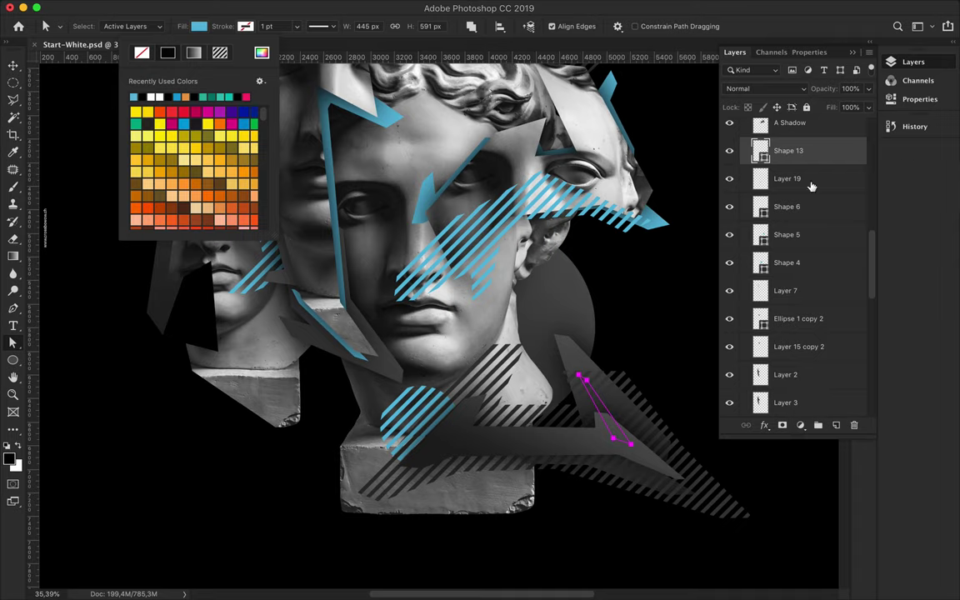
Reorder Shape 13 so it sits just below Layer 14.
scroll(811, 187, "up", 5)
scroll(805, 194, "up", 2)
left_click_drag(784, 353, 790, 226)
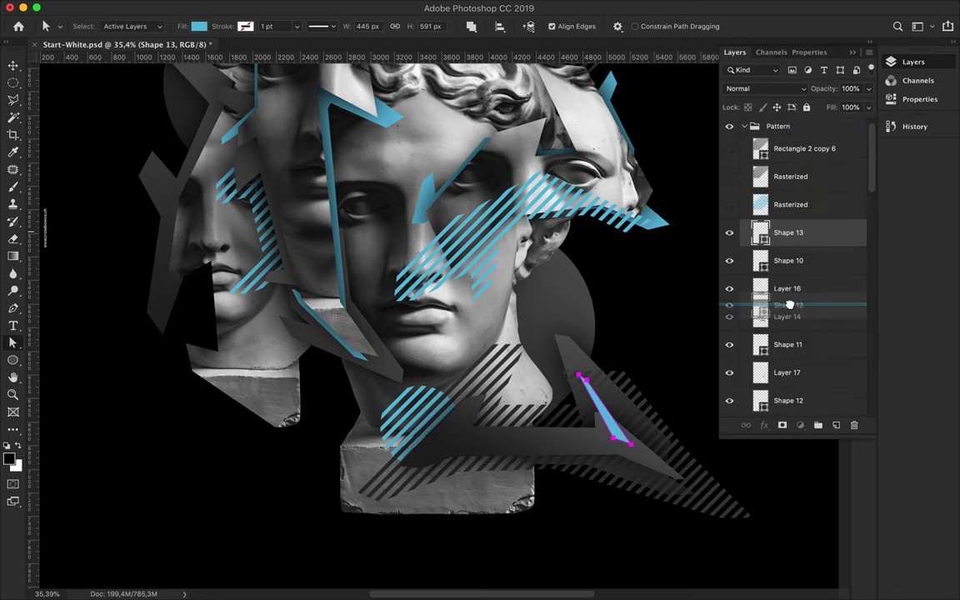
left_click_drag(790, 227, 793, 301)
left_click(591, 397)
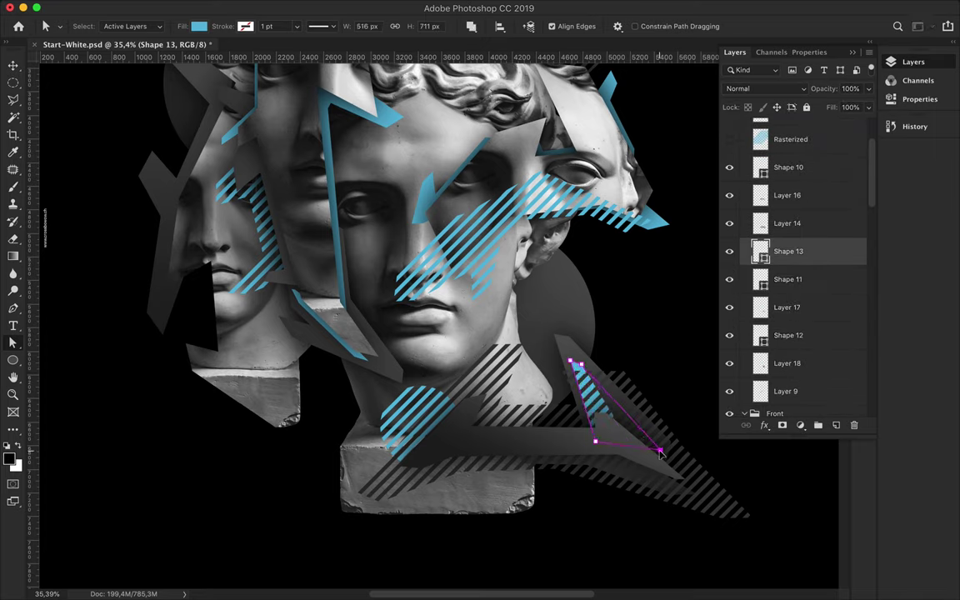
scroll(520, 305, "down", 3)
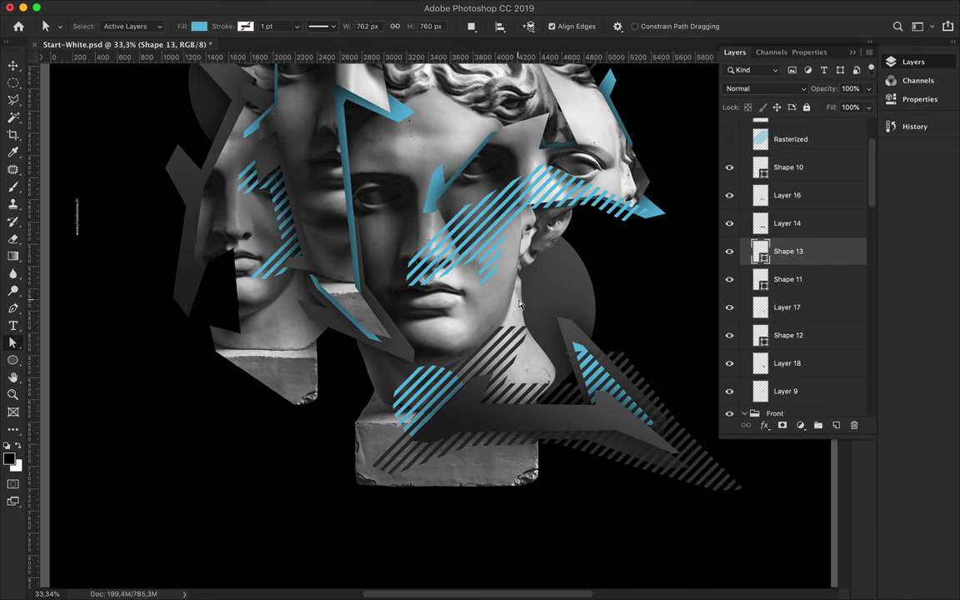
Draw Shape 14, a blue shard running from the central chin up along the nose.
key("p")
left_click(496, 361)
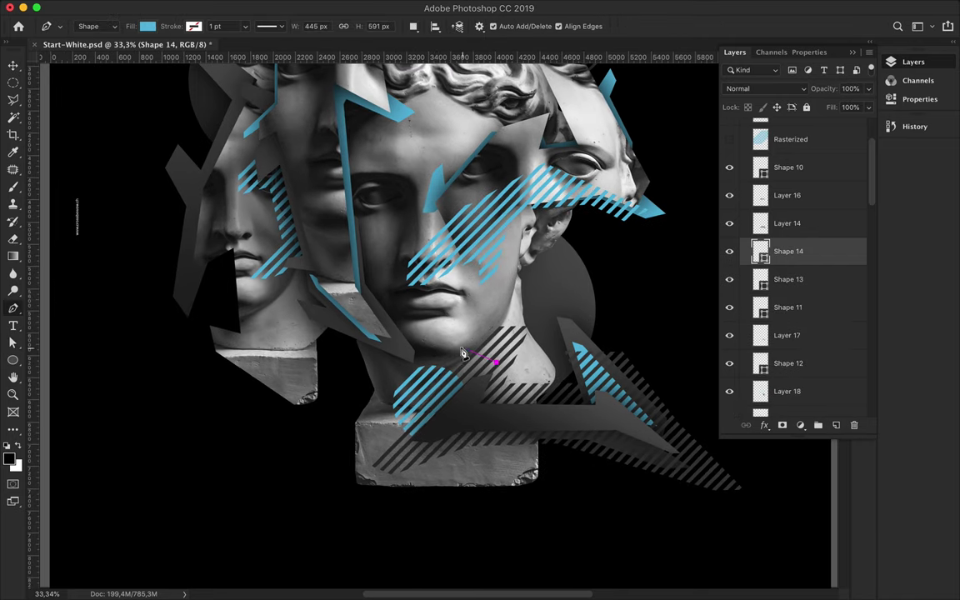
left_click(443, 263)
left_click(455, 273)
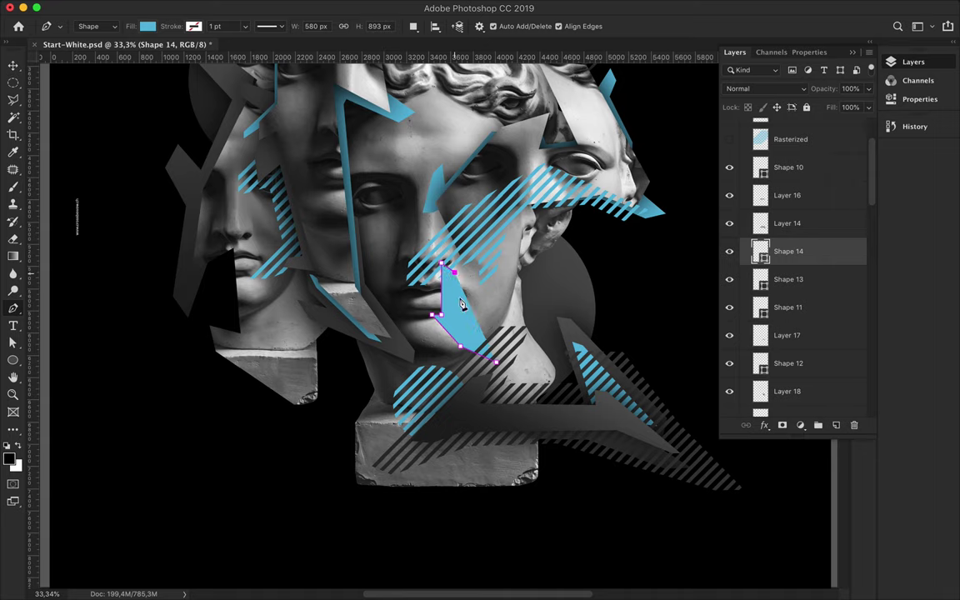
left_click(457, 321)
key("a")
scroll(472, 262, "up", 1)
scroll(418, 329, "up", 1)
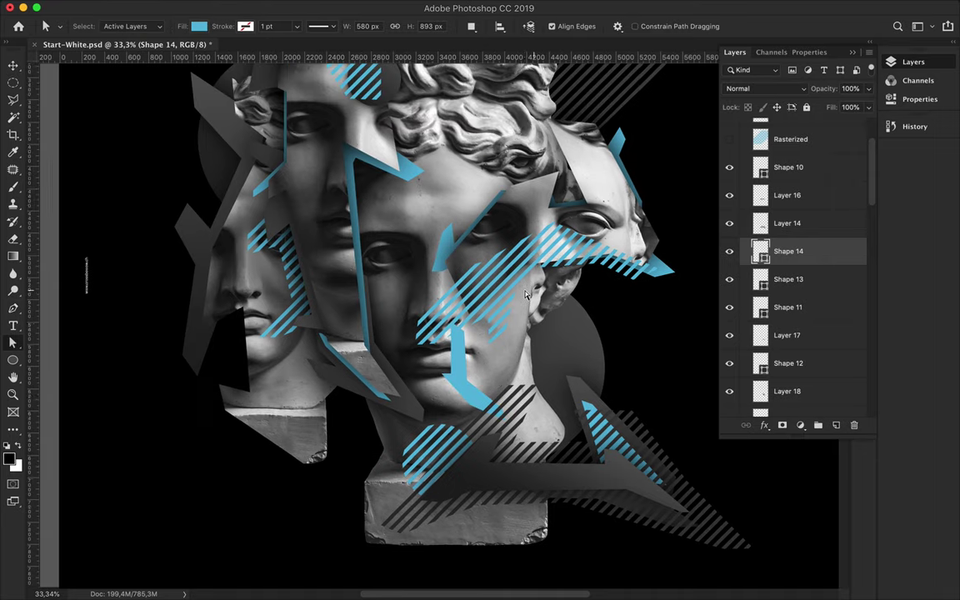
scroll(478, 378, "up", 1)
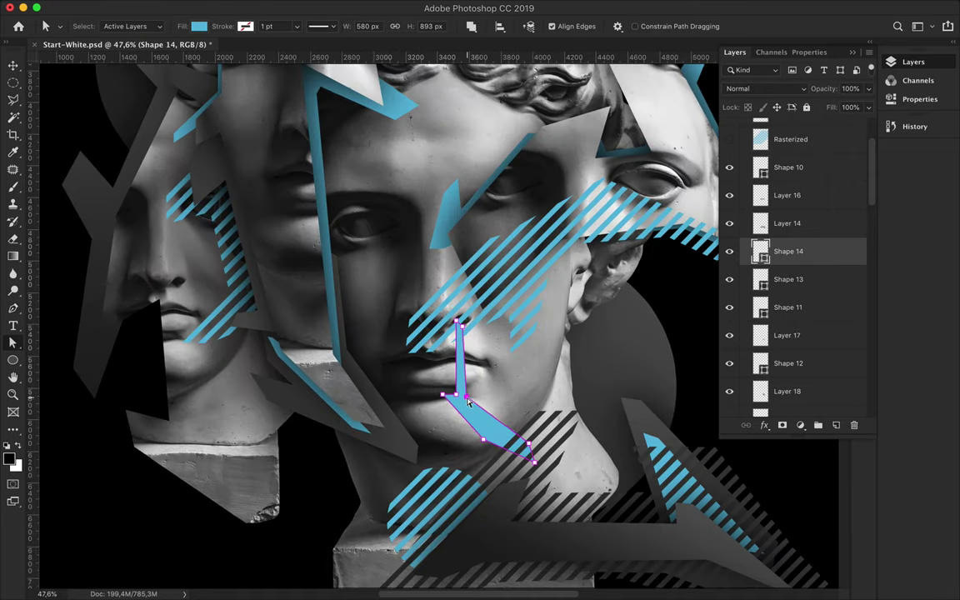
scroll(461, 371, "down", 2)
scroll(461, 371, "down", 1)
scroll(483, 417, "up", 1)
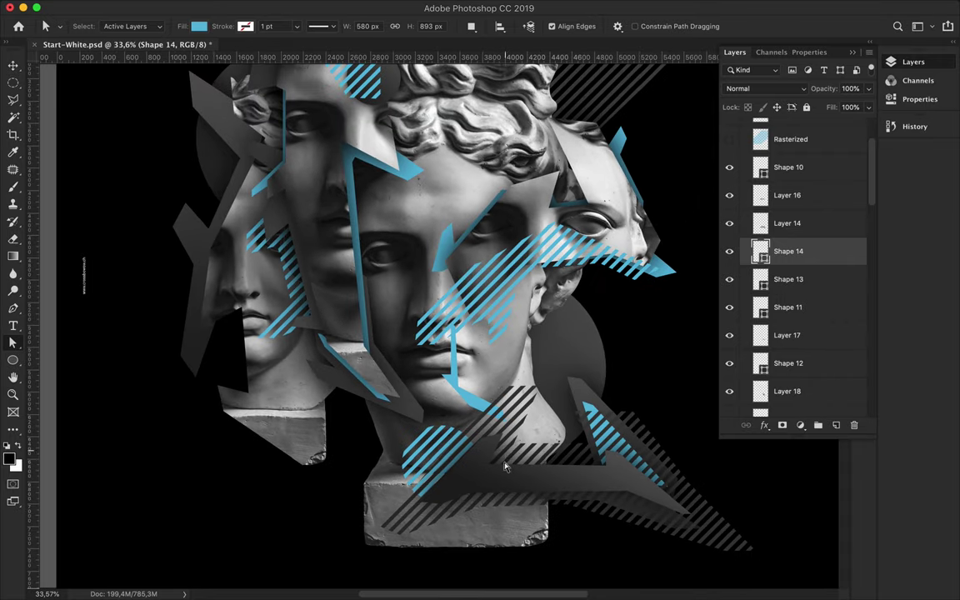
scroll(503, 481, "up", 1)
Draw Shape 15, a dark shard along the bust's base.
key("v")
key("p")
left_click(645, 490)
left_click(480, 490)
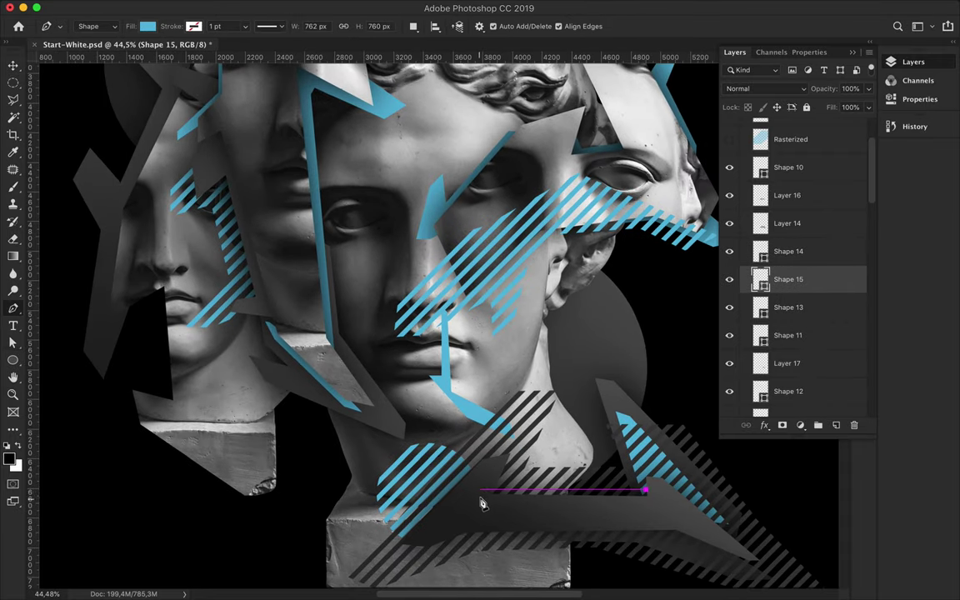
left_click(400, 564)
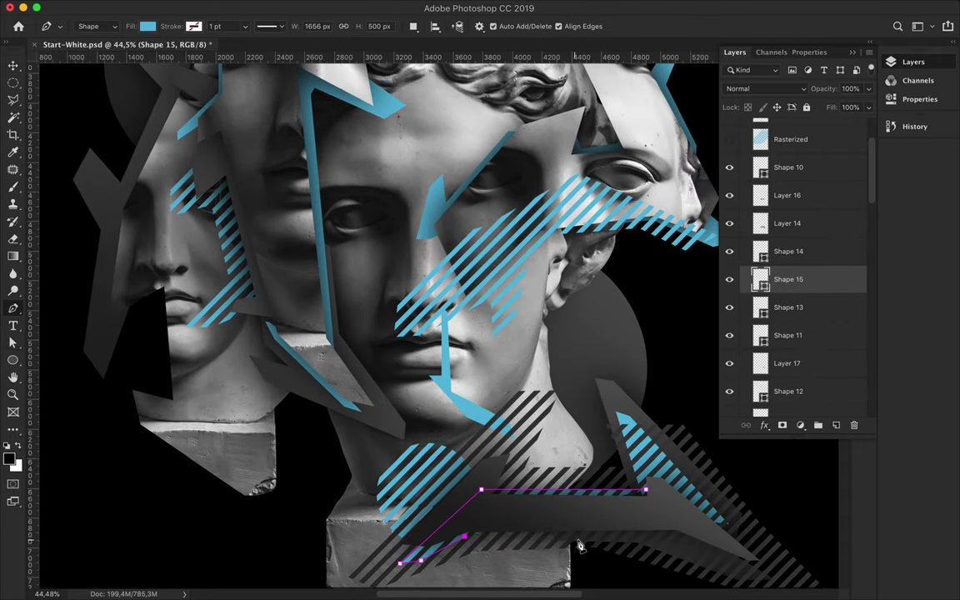
left_click(647, 492)
key("a")
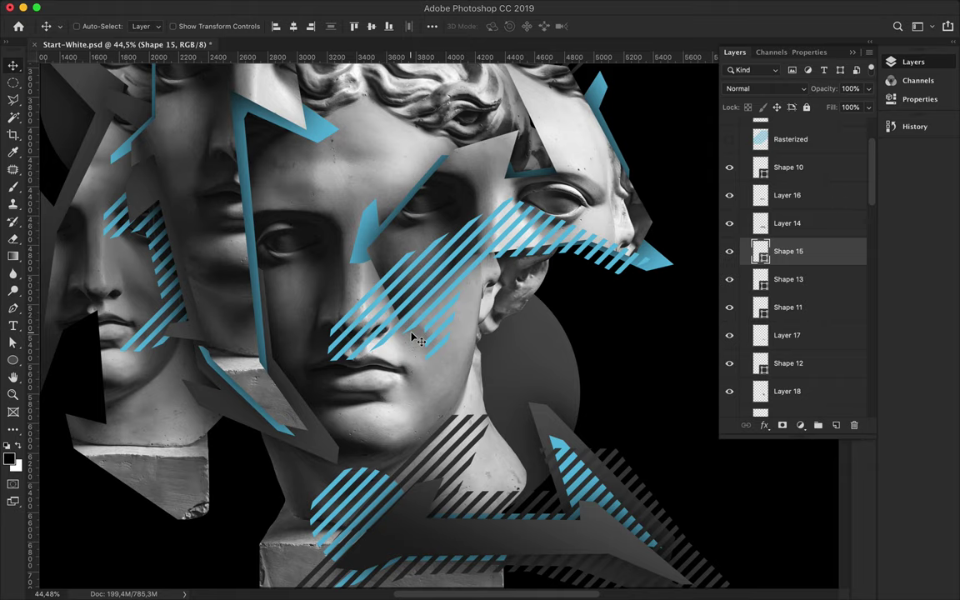
left_click(398, 245)
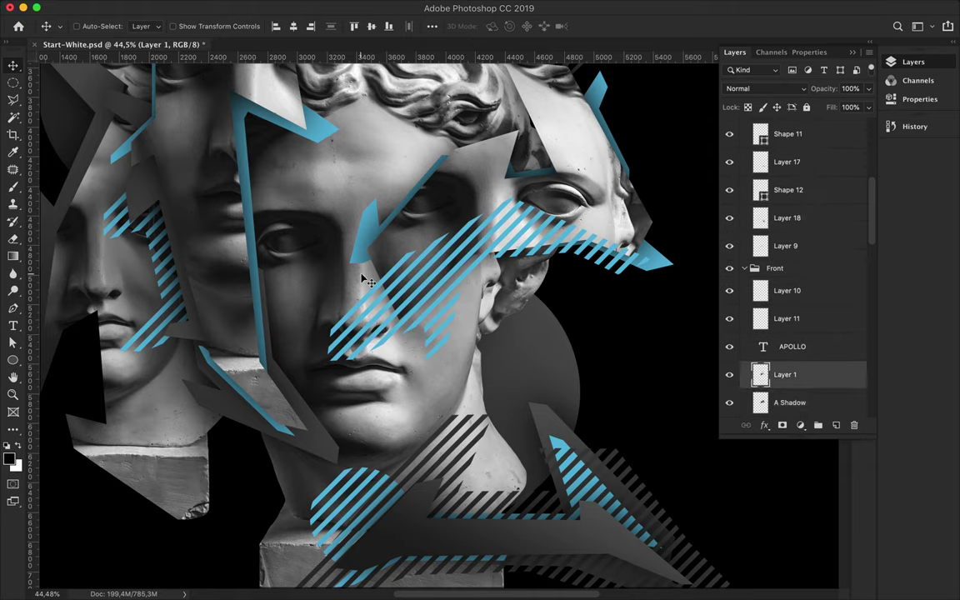
Draw Shape 16 across the central face's cheek and stack it just above Layer 20.
key("p")
left_click(403, 278)
left_click(424, 371)
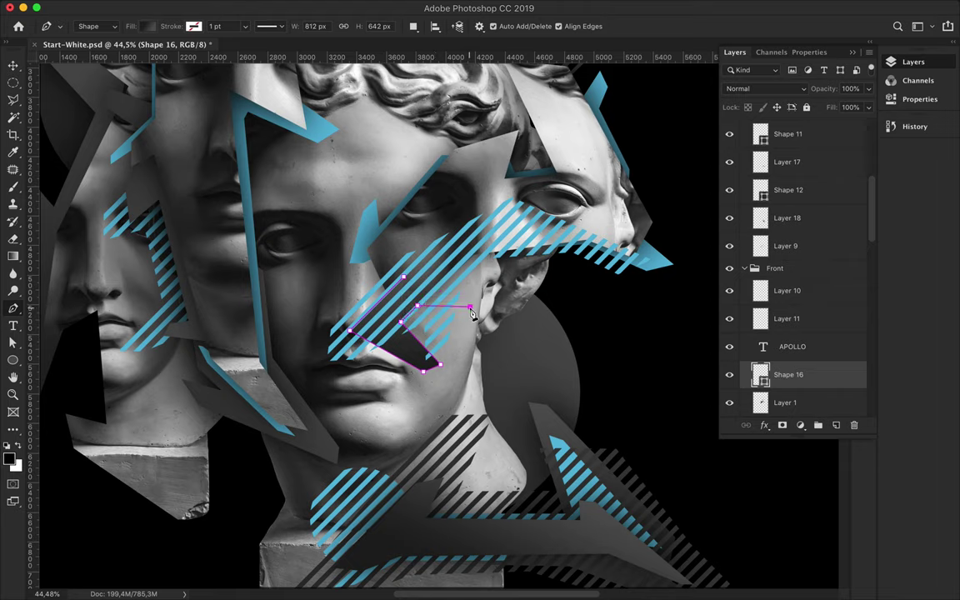
left_click(495, 284)
left_click(566, 283)
left_click(582, 267)
left_click_drag(788, 374, 800, 375)
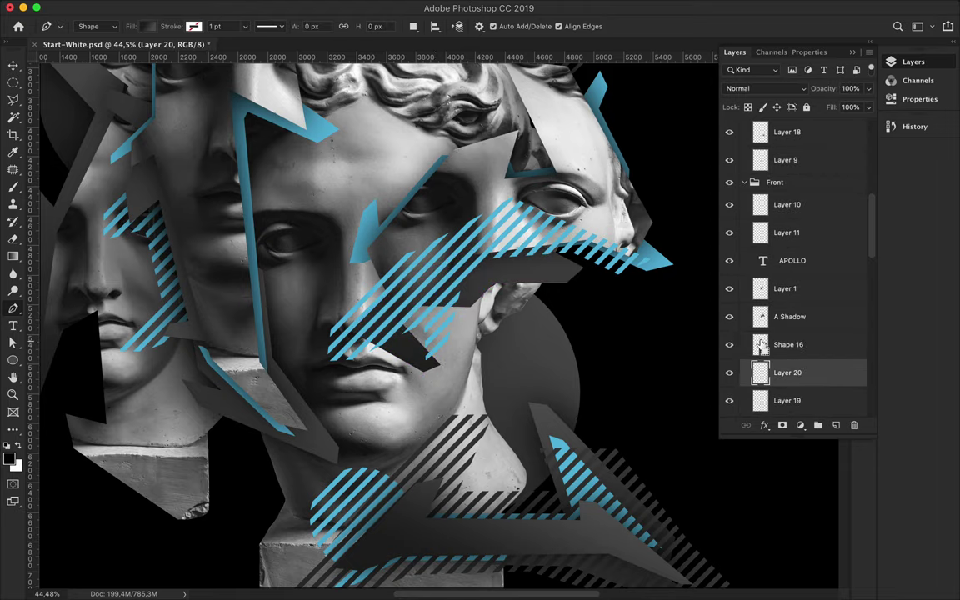
Reapply the last Gaussian Blur within Shape 16's outline, then deselect.
left_click(759, 344, "super")
key("m")
left_click(316, 6)
left_click(359, 19)
key("super+d")
key("a")
scroll(556, 293, "down", 2)
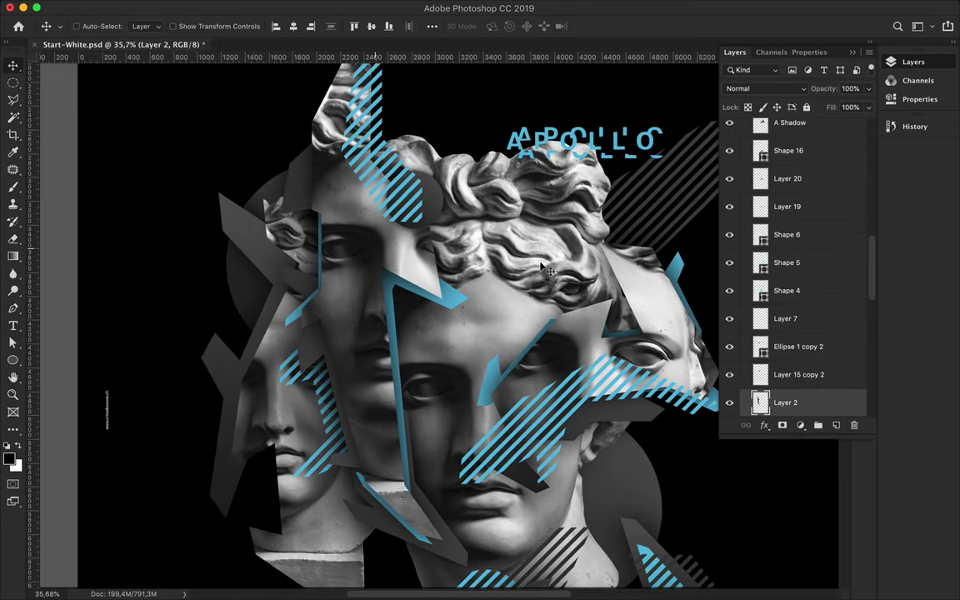
key("super+j")
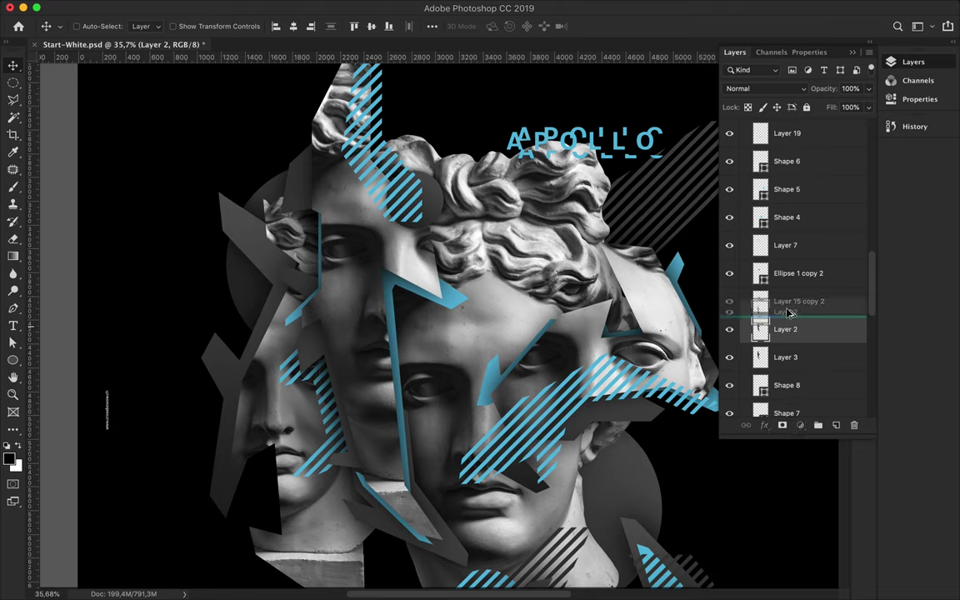
Contract the duplicate face layer's selection by 5 px and offset the face fragment.
left_click(760, 329, "super")
left_click(292, 6)
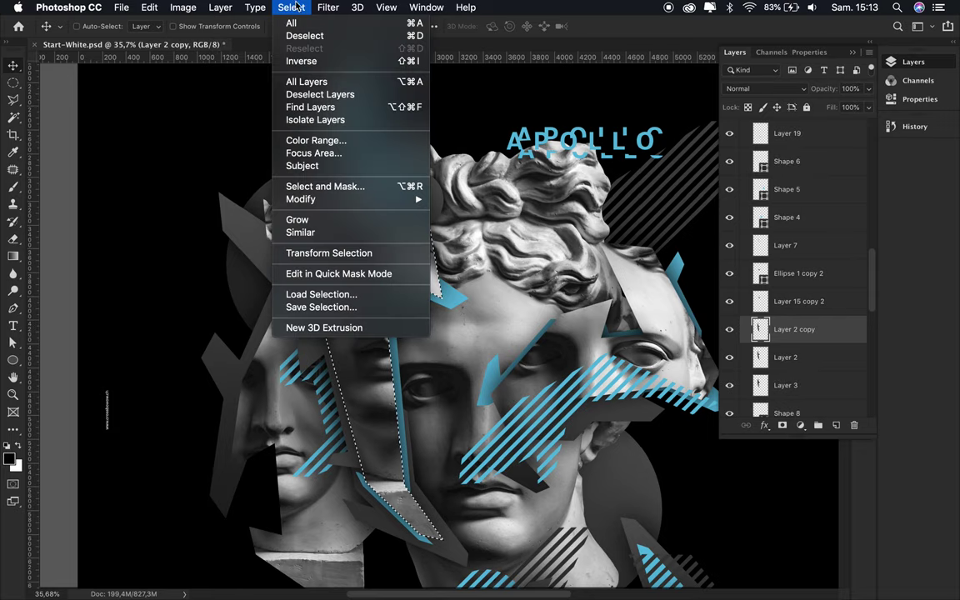
mouse_move(301, 199)
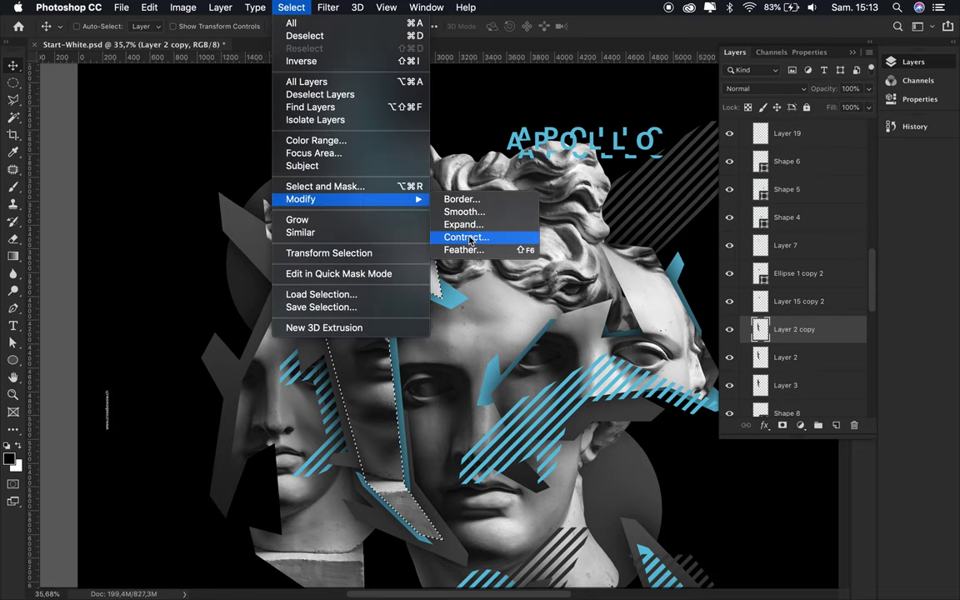
left_click(465, 237)
type("5")
key("Return")
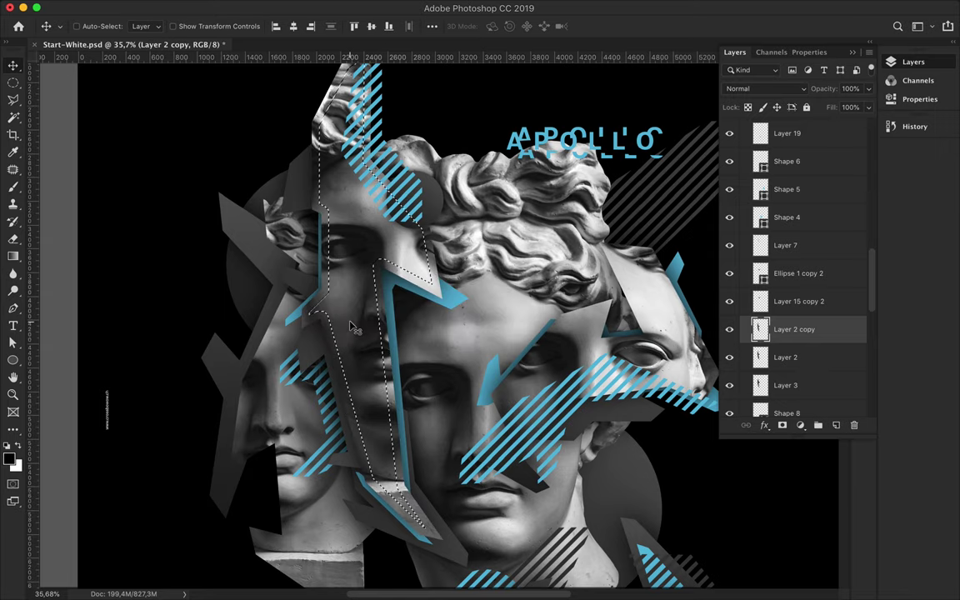
left_click(291, 6)
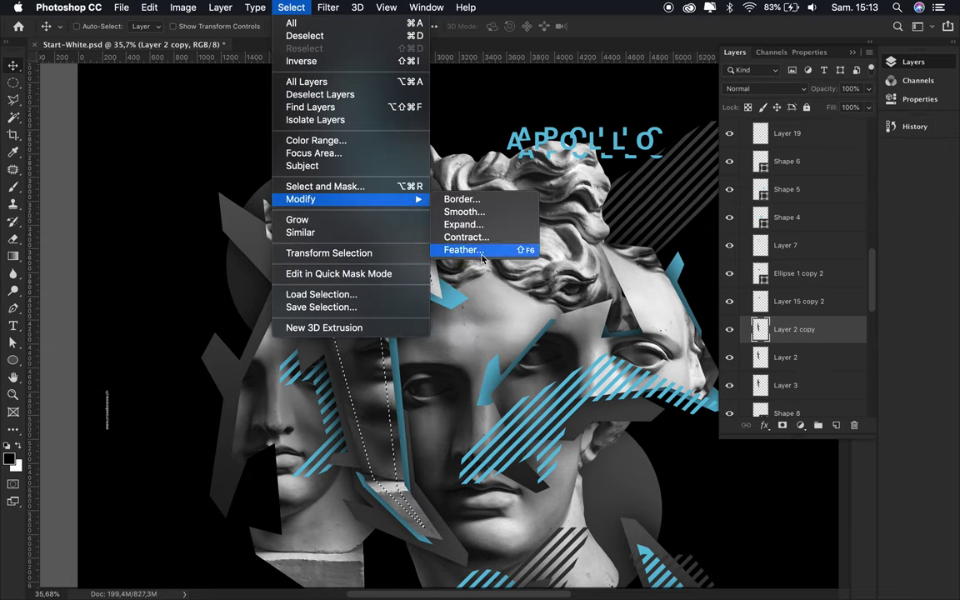
left_click(464, 236)
left_click(510, 285)
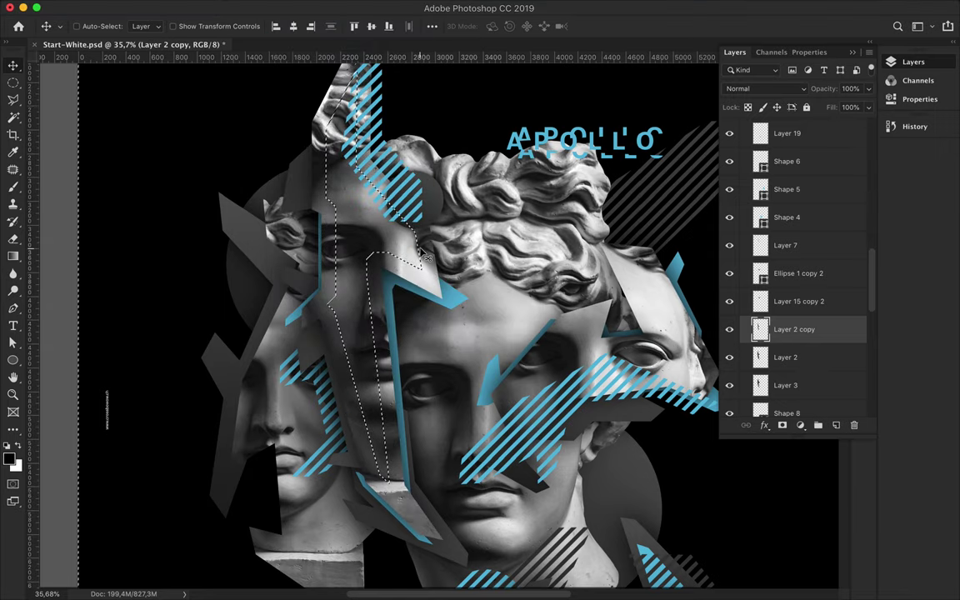
left_click_drag(424, 255, 397, 246)
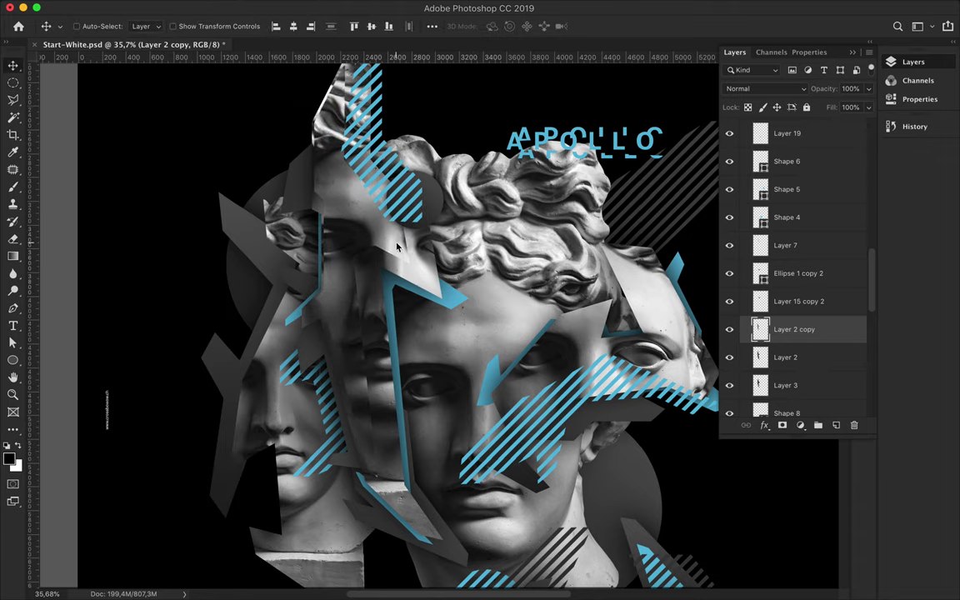
Fill a new Layer 21 with black below Layer 2 copy, then duplicate Layer 2 copy.
left_click(836, 425)
key("alt+BackSpace")
key("m")
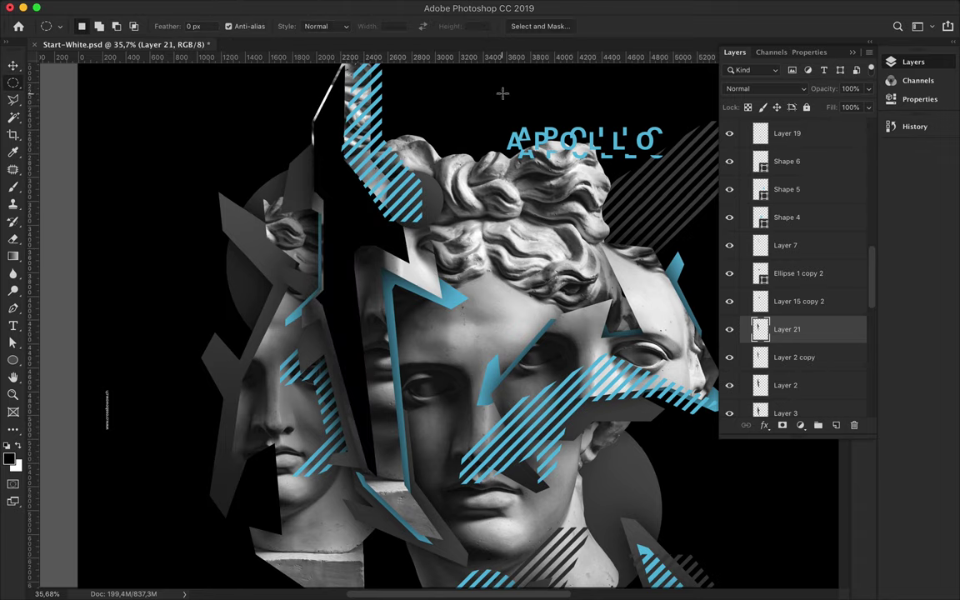
left_click_drag(786, 329, 825, 375)
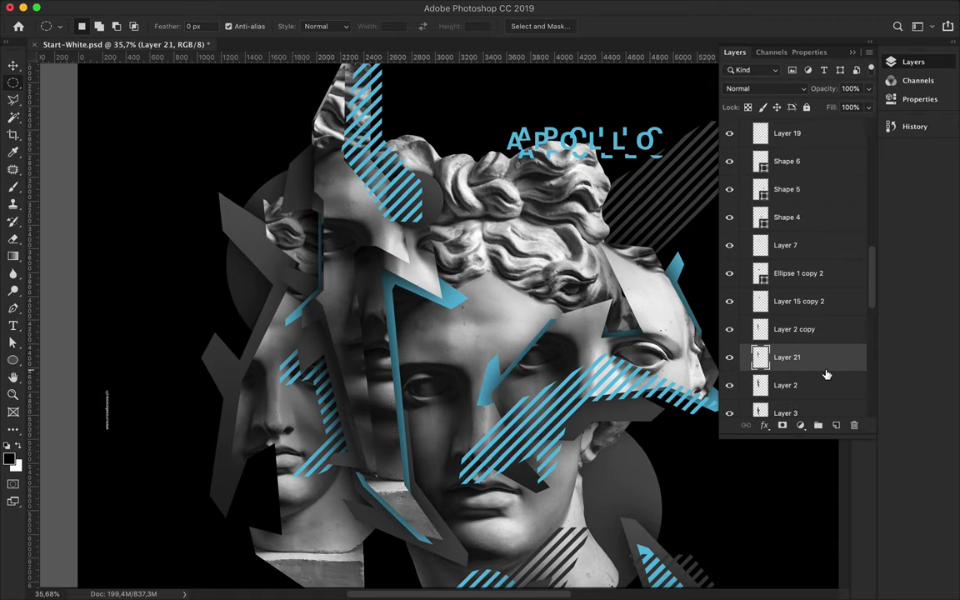
left_click(798, 331)
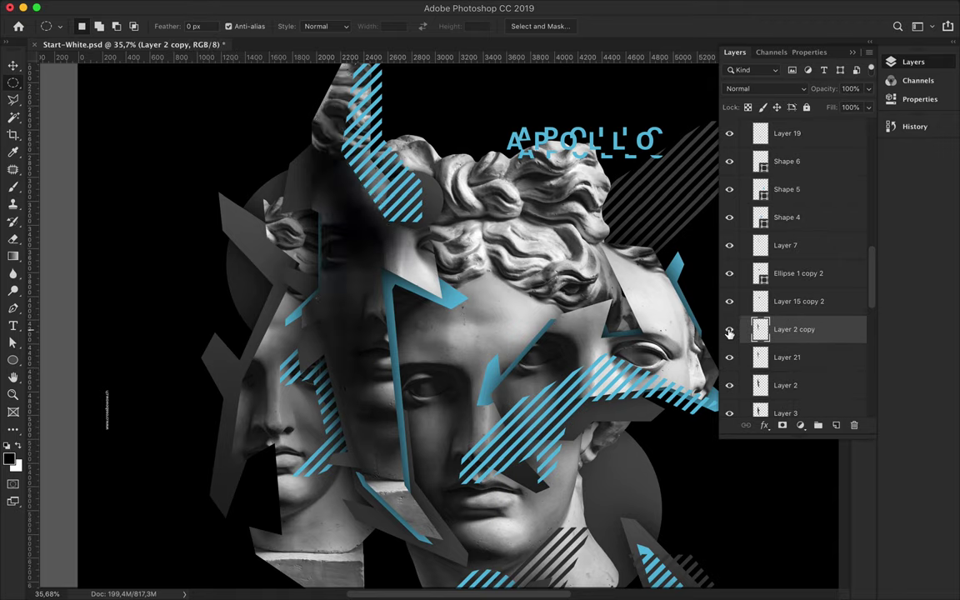
left_click_drag(798, 337, 804, 320)
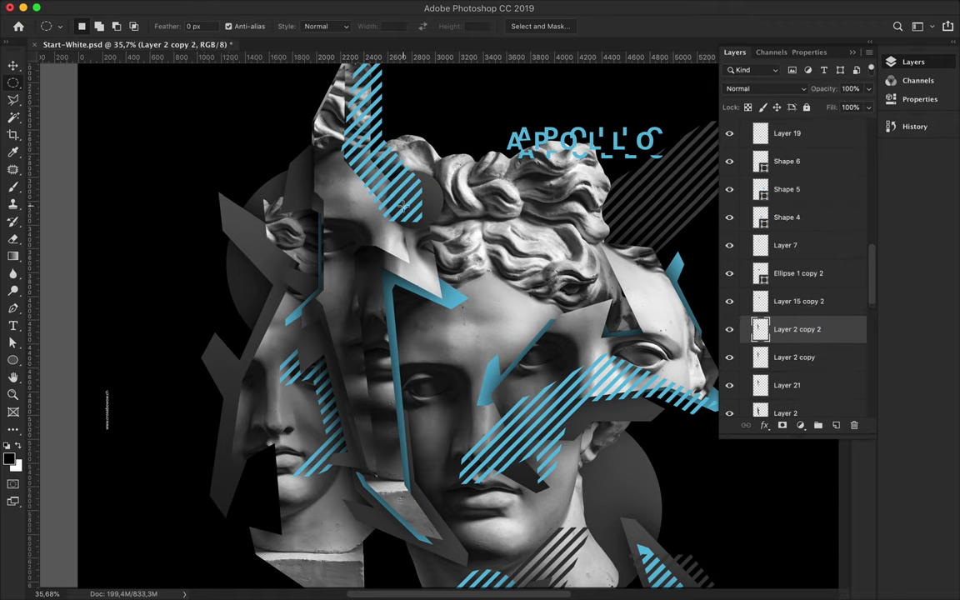
Lasso the forehead fragment on Layer 2 copy 2 and shift it up and left.
key("l")
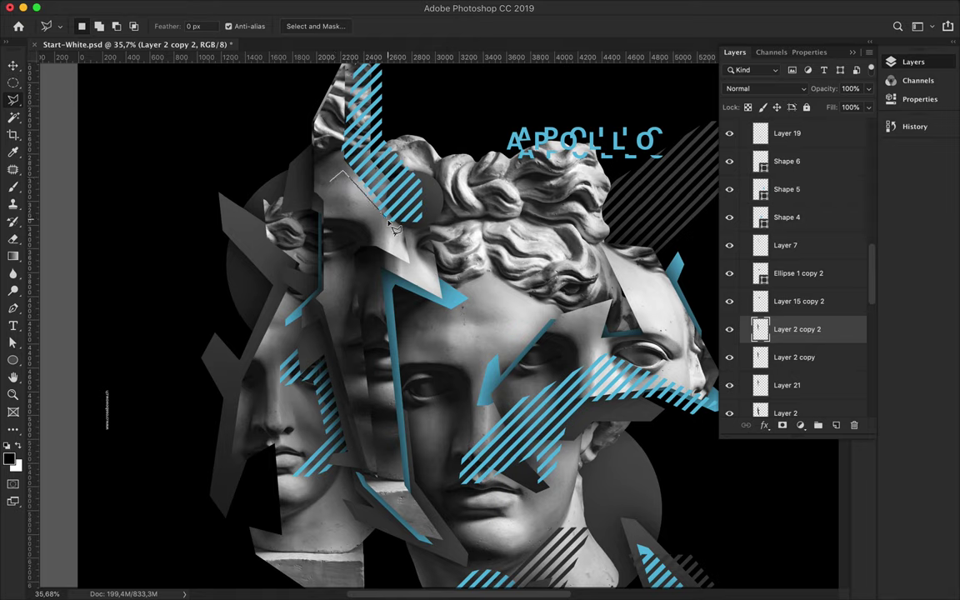
double_click(338, 215)
left_click(787, 357)
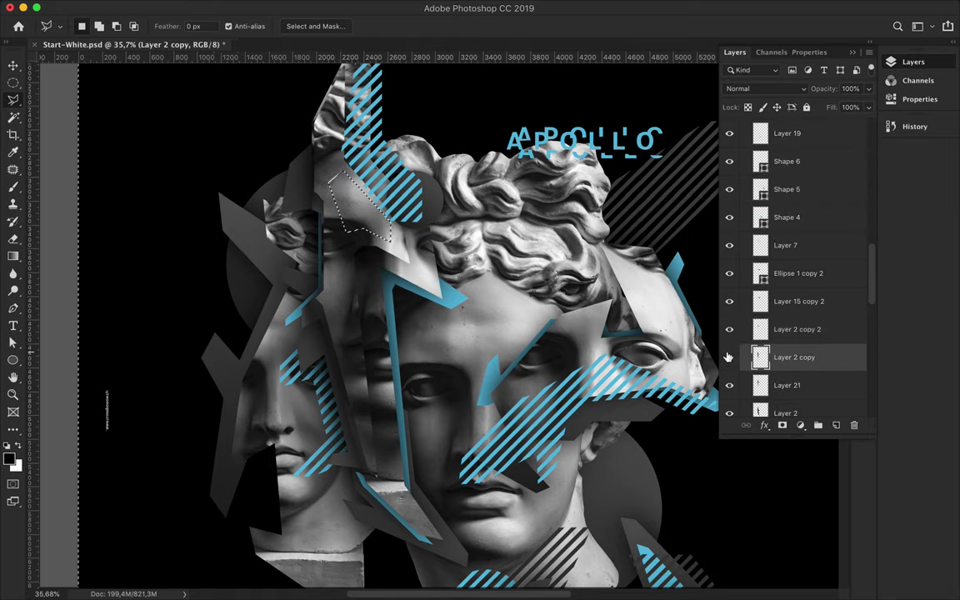
left_click(787, 329)
key("v")
mouse_move(379, 236)
left_mouse_down()
mouse_move(340, 215)
mouse_move(333, 190)
left_mouse_up()
Fill the selection with blue stripes on a new layer below Layer 2 copy 2.
left_click(836, 425, "ctrl")
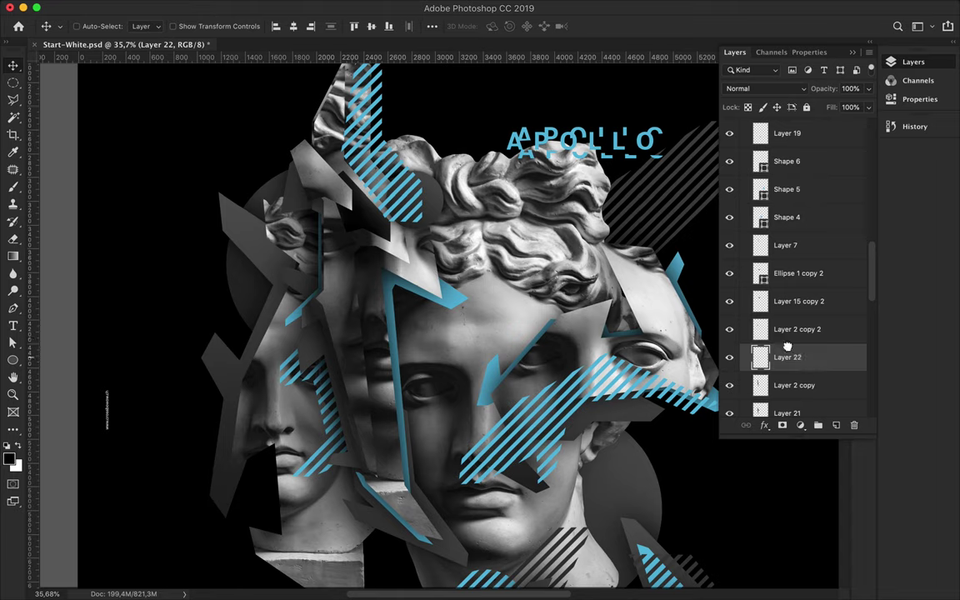
key("b")
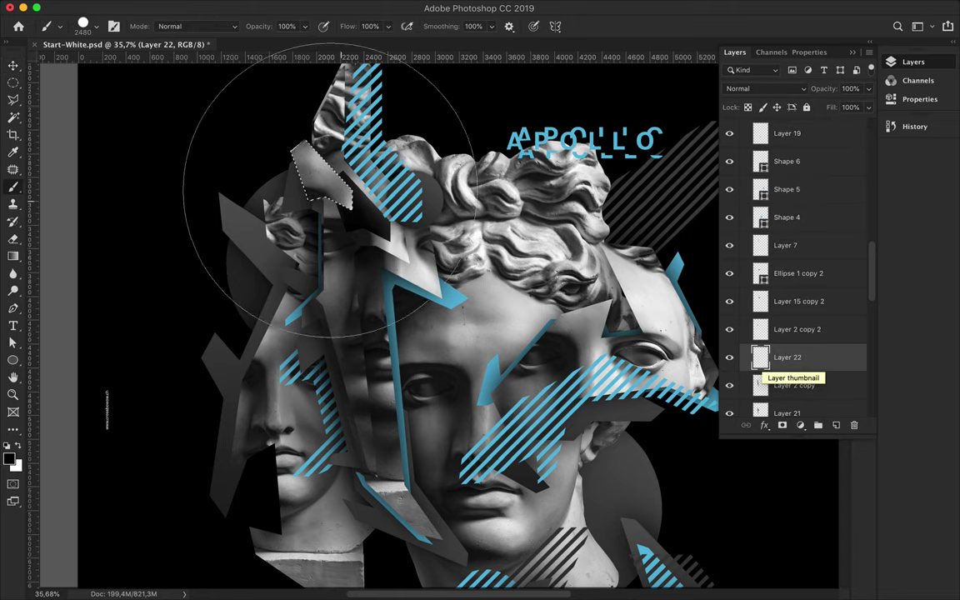
key("v")
key("m")
left_click(331, 7)
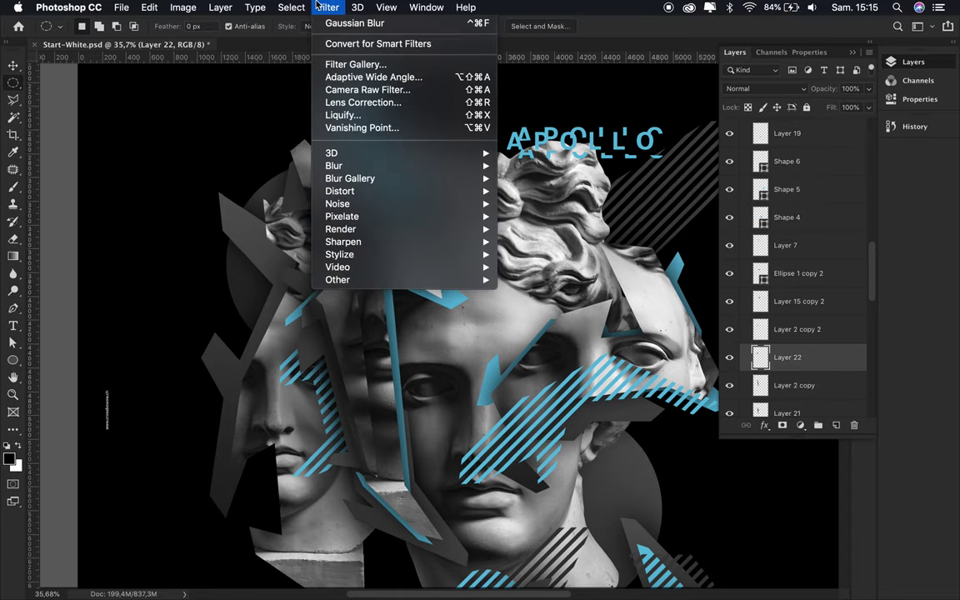
left_click(336, 23)
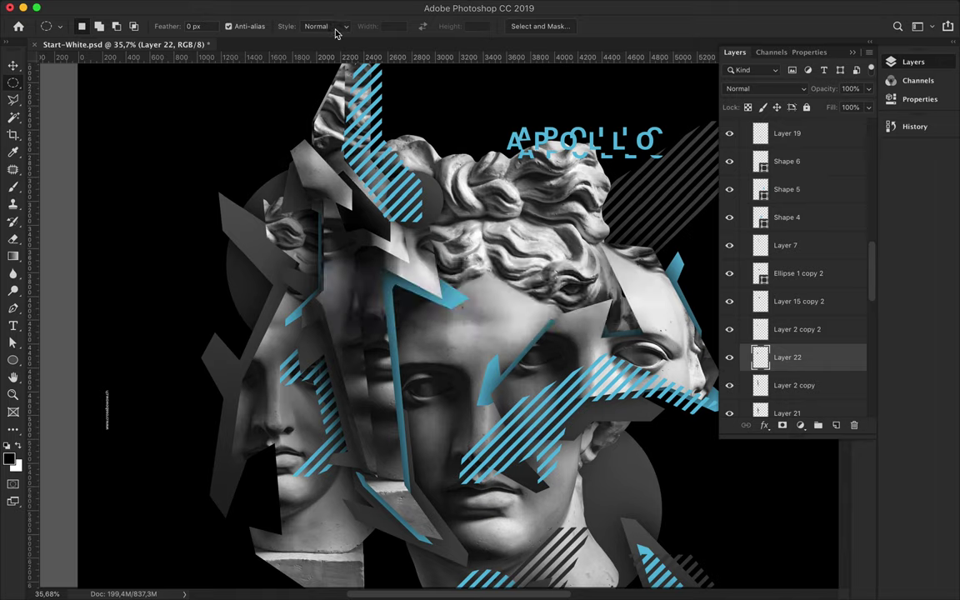
scroll(811, 391, "down", 1)
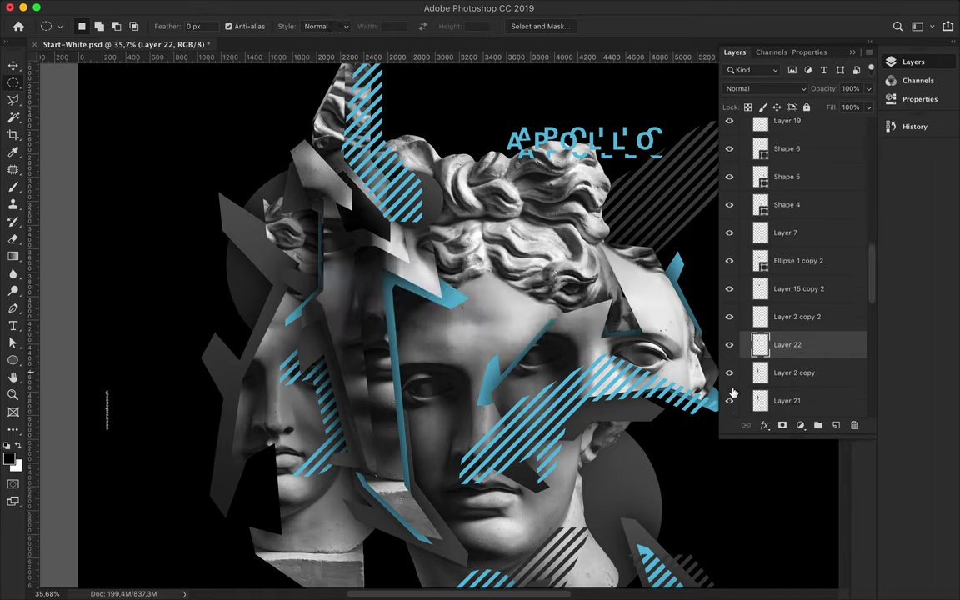
Add Layer 23 above Layer 2 and apply the last filter to the new face slice.
left_click(788, 372)
left_click(785, 400)
key("ctrl+shift+alt+n")
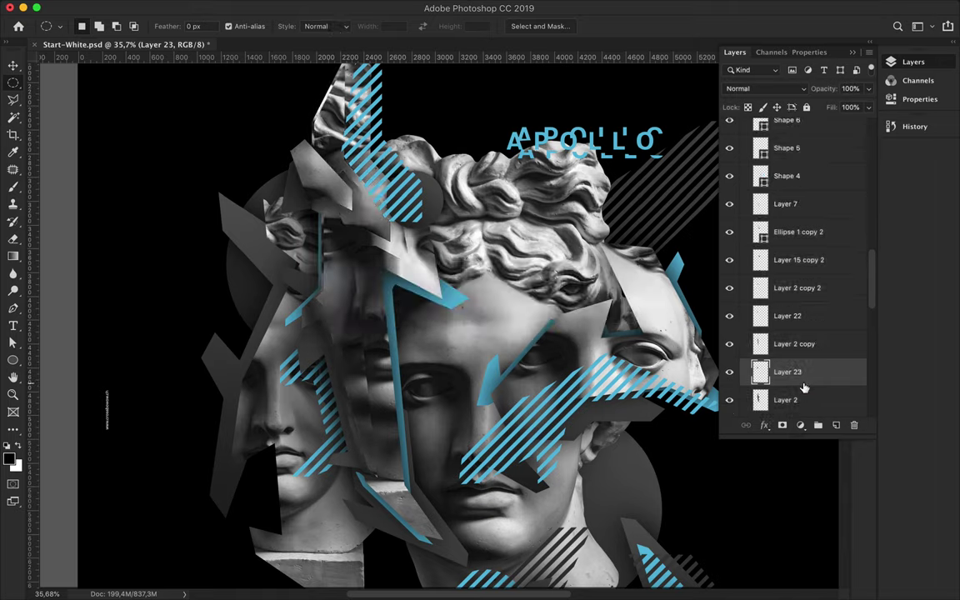
key("b")
key("v")
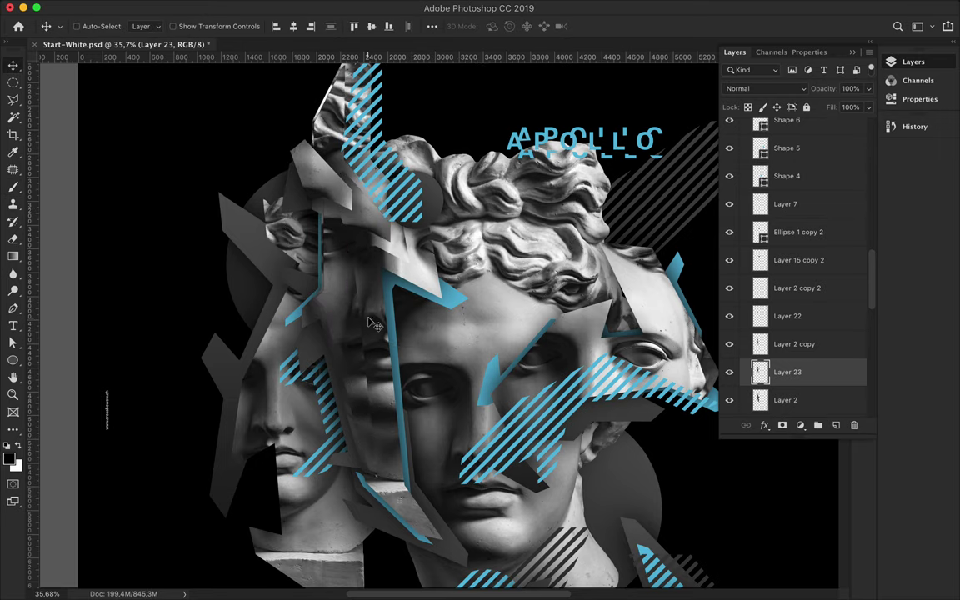
left_click(328, 7)
left_click(329, 7)
scroll(504, 162, "down", 2)
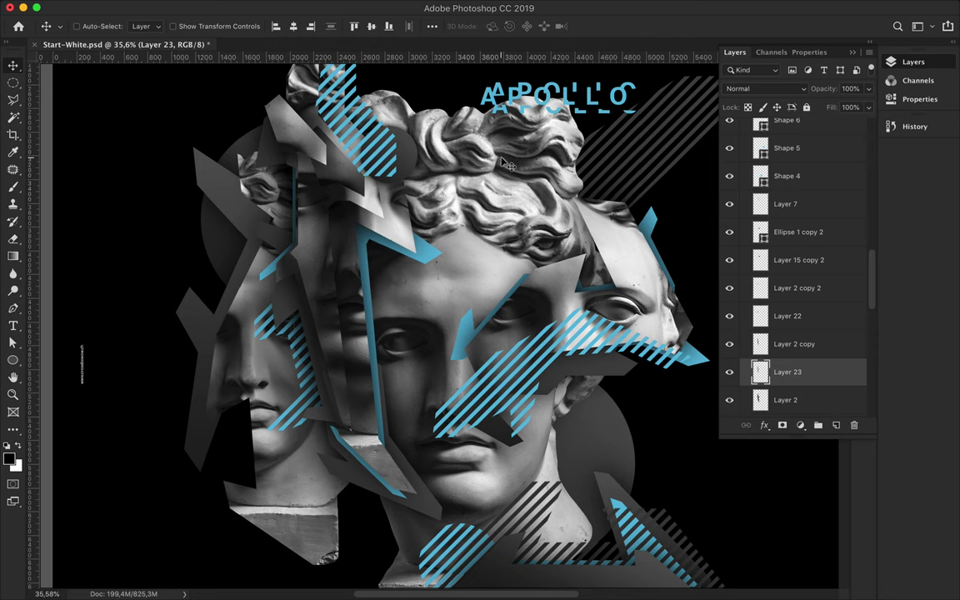
left_click(213, 178, "super")
Draw Shape 17, a dark angular shard left of the heads, below Layer 12.
key("p")
left_click(217, 210)
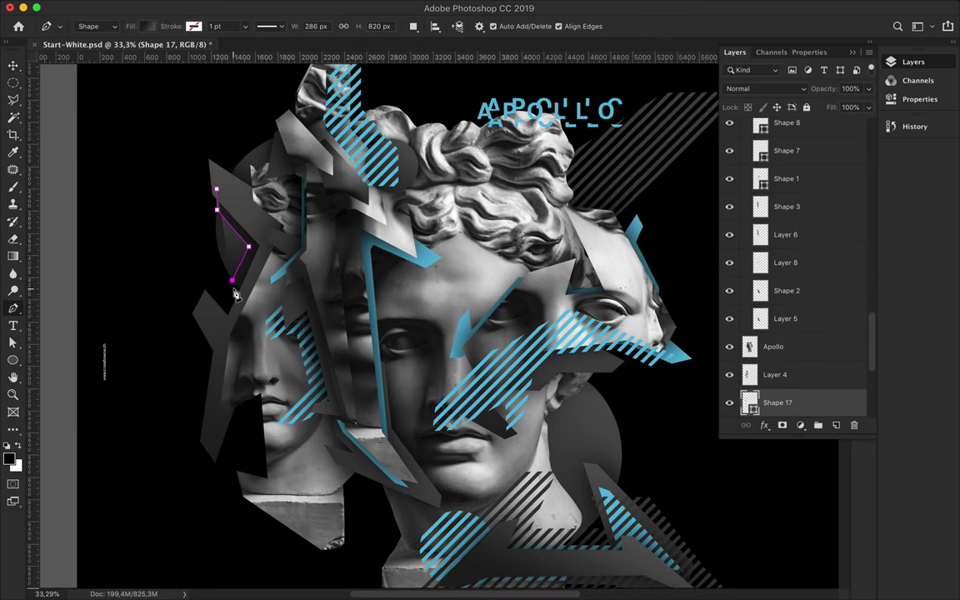
left_click(220, 318)
left_click(266, 245)
left_click(216, 190)
mouse_move(777, 403)
left_mouse_down()
mouse_move(795, 352)
mouse_move(796, 382)
left_mouse_up()
key("v")
Add Layer 24 beneath Shape 17, shaded using the shard's outline selection.
key("super+shift+alt+n")
left_click(750, 399, "super")
key("b")
key("v")
scroll(812, 361, "down", 2)
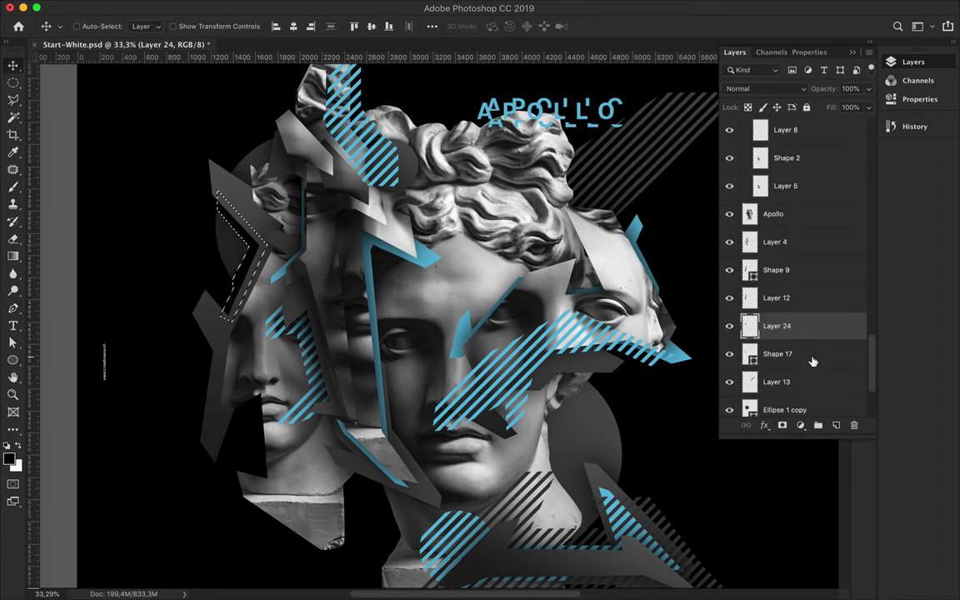
key("super+bracketleft")
key("m")
key("super+d")
left_click(332, 7)
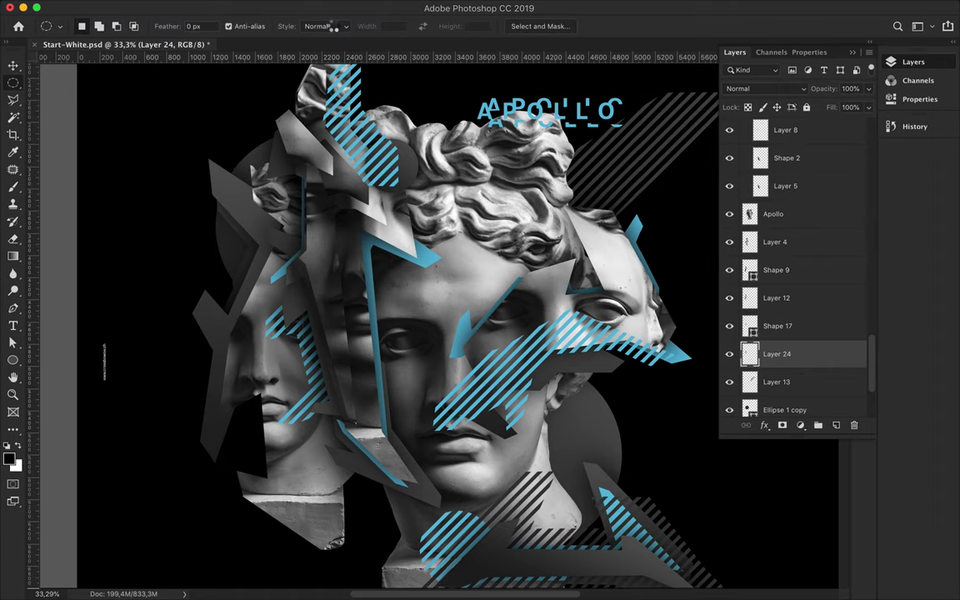
Shift Ellipse 1 copy and Layer 15 copy lower, left of the head.
key("v")
left_click(242, 213, "super")
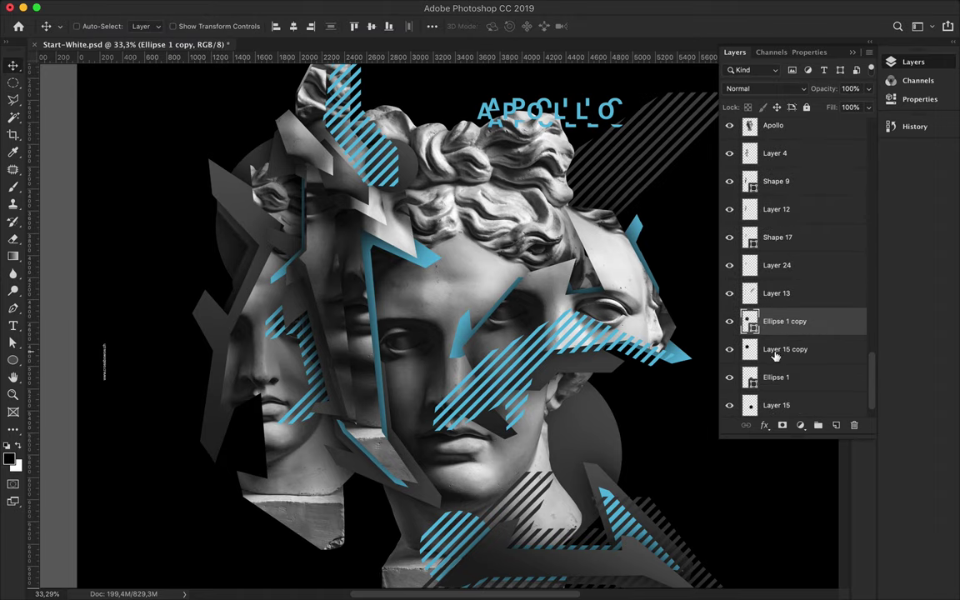
left_click_drag(236, 242, 220, 300)
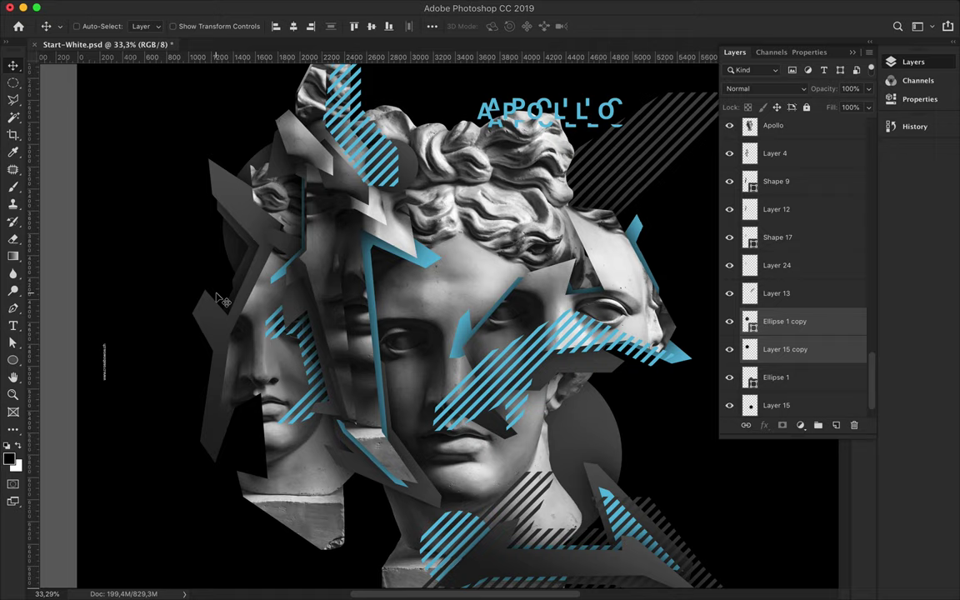
scroll(218, 284, "up", 3)
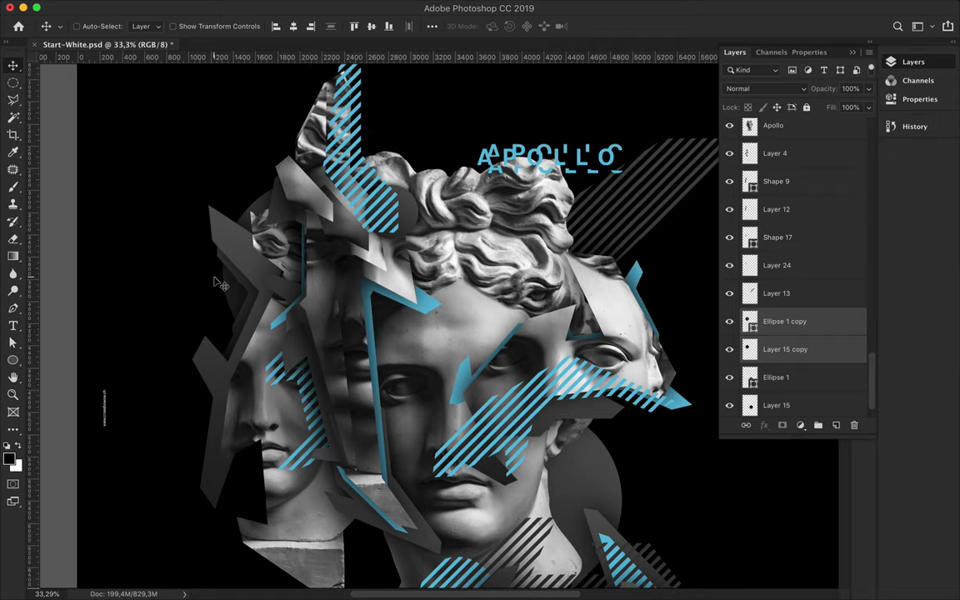
scroll(247, 285, "up", 3)
scroll(214, 379, "down", 8)
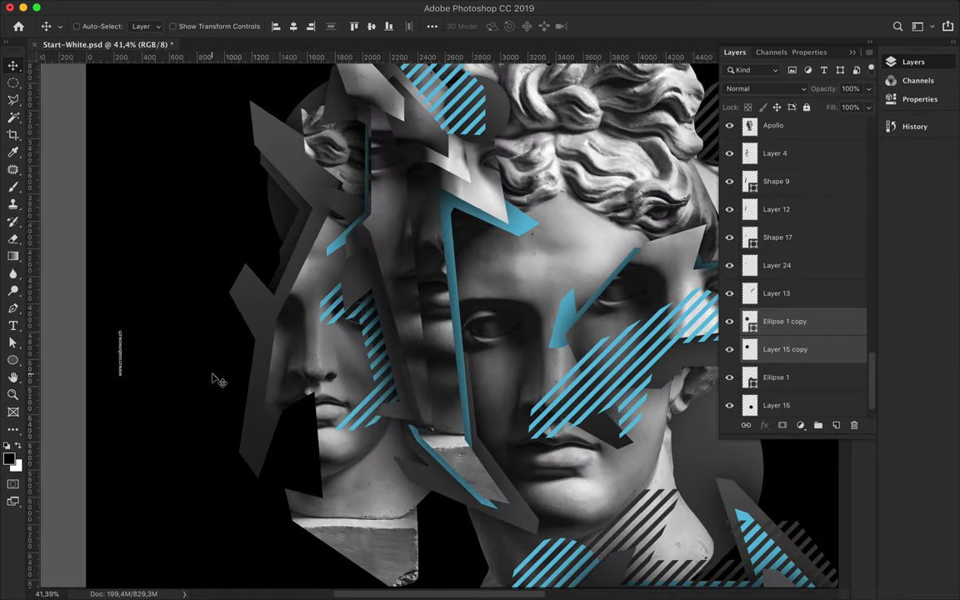
scroll(659, 364, "up", 3)
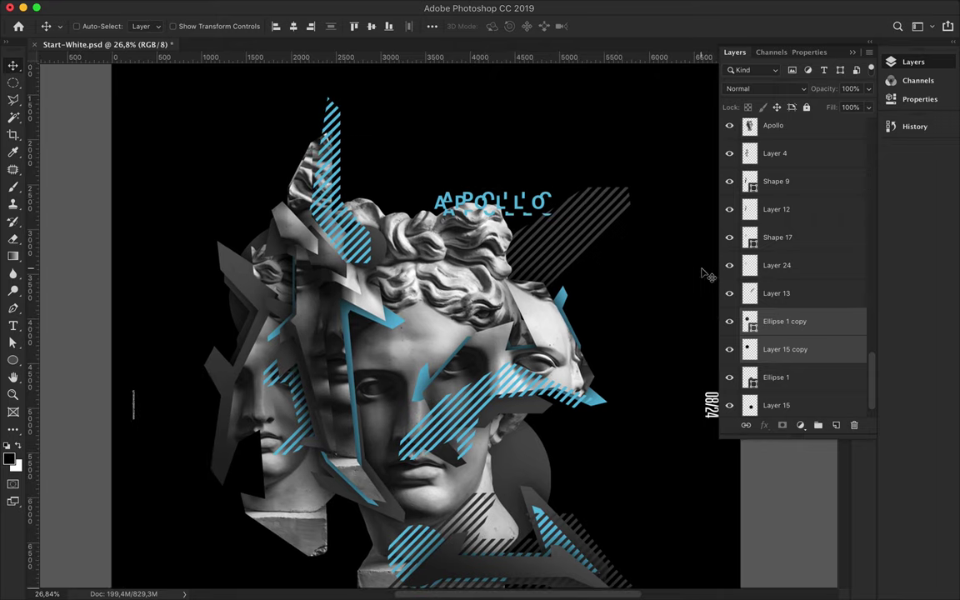
scroll(714, 274, "up", 10)
left_click(744, 142)
Scale up the APOLLO title together with Layers 10 and 11 using Free Transform.
left_click(770, 230)
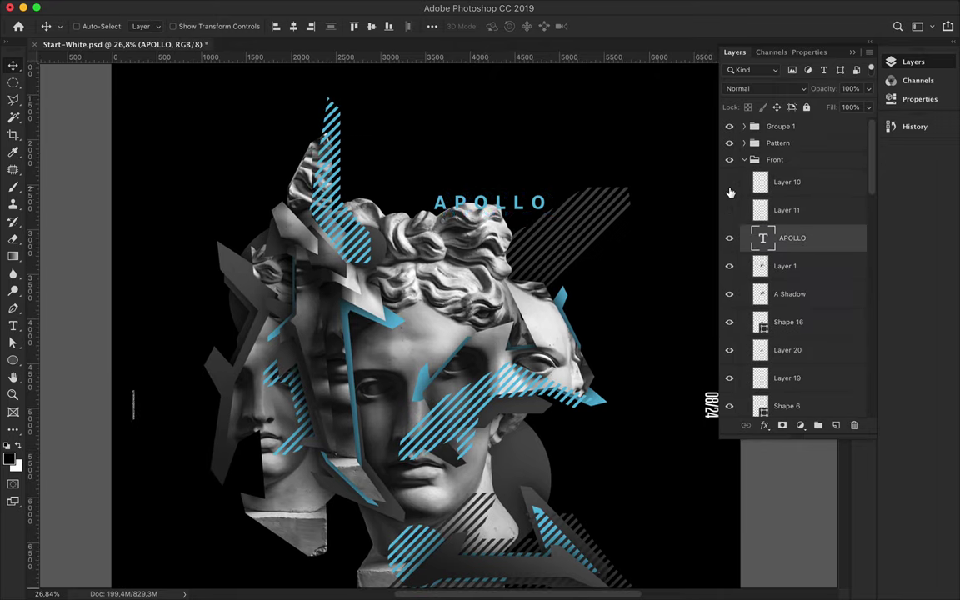
left_click(807, 188, "shift")
key("ctrl+t")
left_click_drag(552, 190, 621, 187)
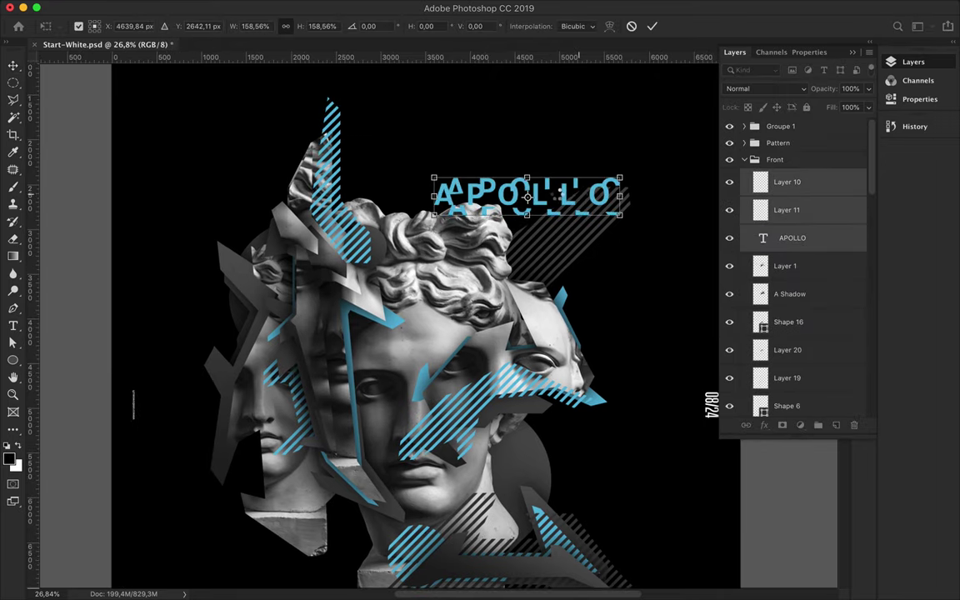
key("Return")
left_click_drag(533, 202, 549, 205)
Move the enlarged title higher on the poster, then drag a copy down near the bottom.
scroll(293, 344, "up", 2)
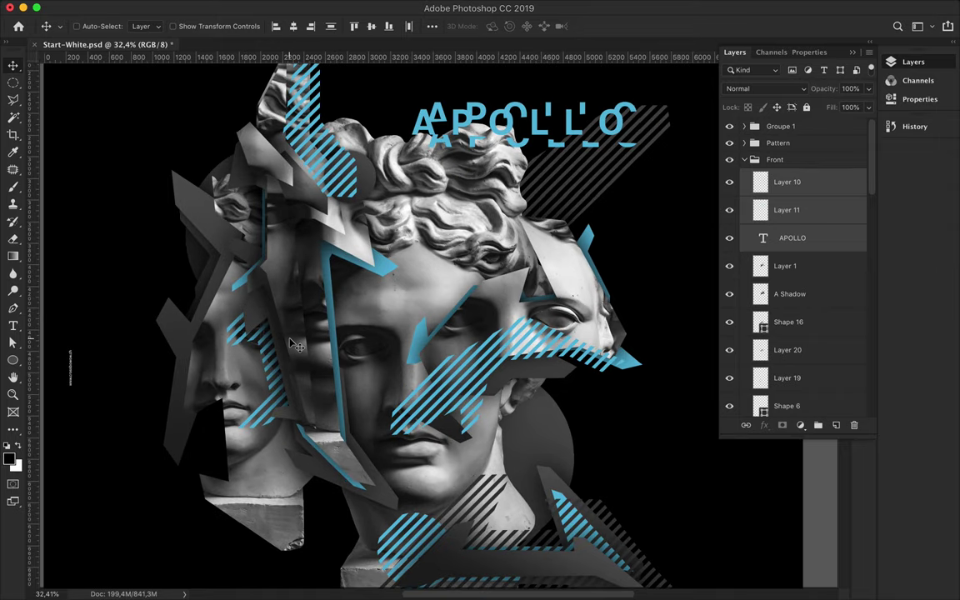
scroll(293, 344, "down", 1)
scroll(375, 300, "down", 1)
scroll(483, 258, "down", 1)
left_click_drag(496, 257, 492, 177)
scroll(492, 177, "down", 1)
scroll(466, 154, "down", 1)
left_click(463, 148, "ctrl")
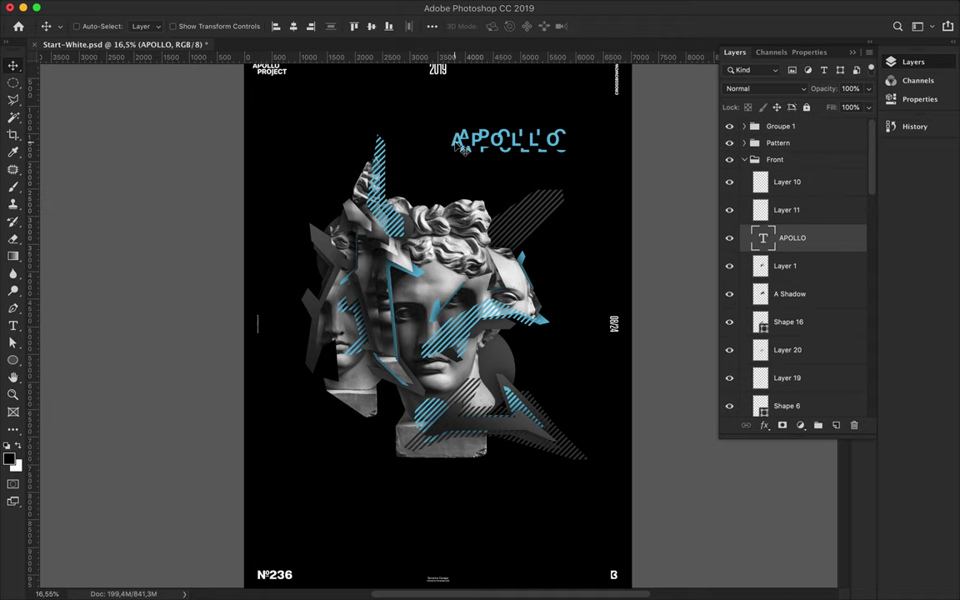
left_click_drag(463, 148, 335, 494, "alt")
Retype the copied APOLLO title below the bust as 365°.
double_click(336, 494)
type("365")
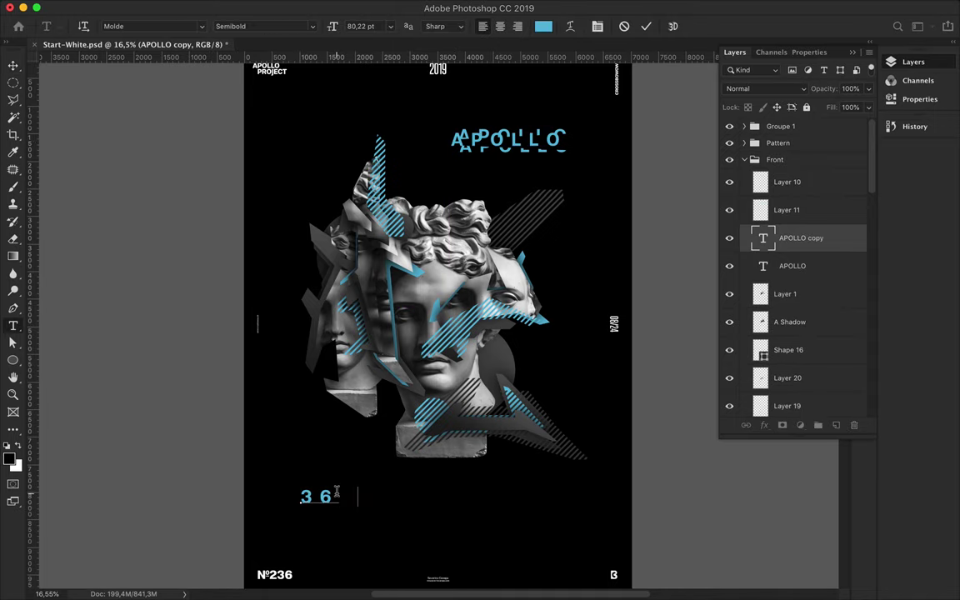
type("°")
key("ctrl+Return")
scroll(337, 491, "up", 2)
Cut a slice across the top of 365° onto its own layer.
key("l")
left_click(219, 372)
left_click(377, 357)
left_click(222, 375)
key("ctrl+j")
key("v")
Copy a second slice of 365° to a new layer and shift it slightly sideways.
key("alt+bracketleft")
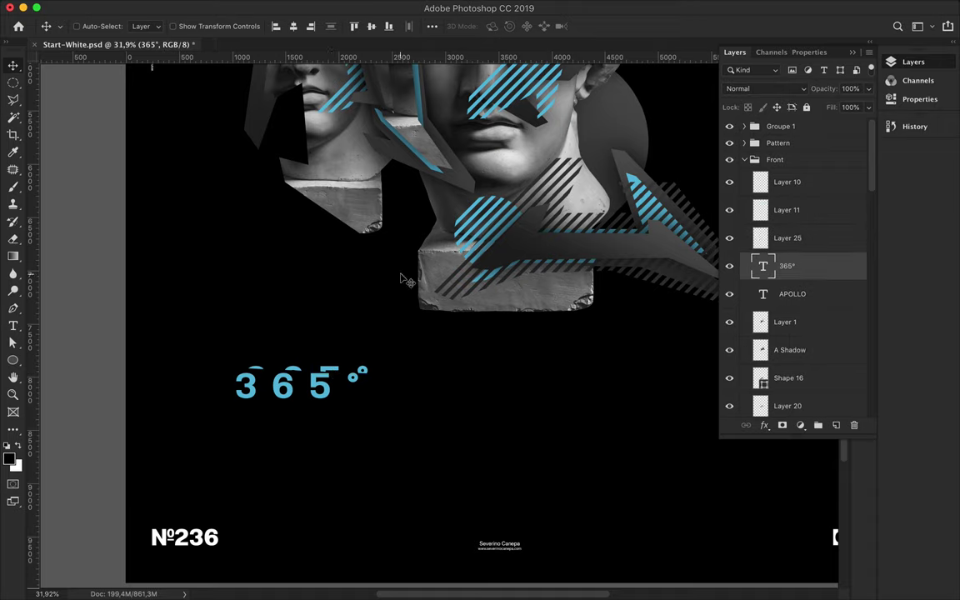
key("l")
left_click(375, 403)
left_click(214, 390)
left_click(217, 354)
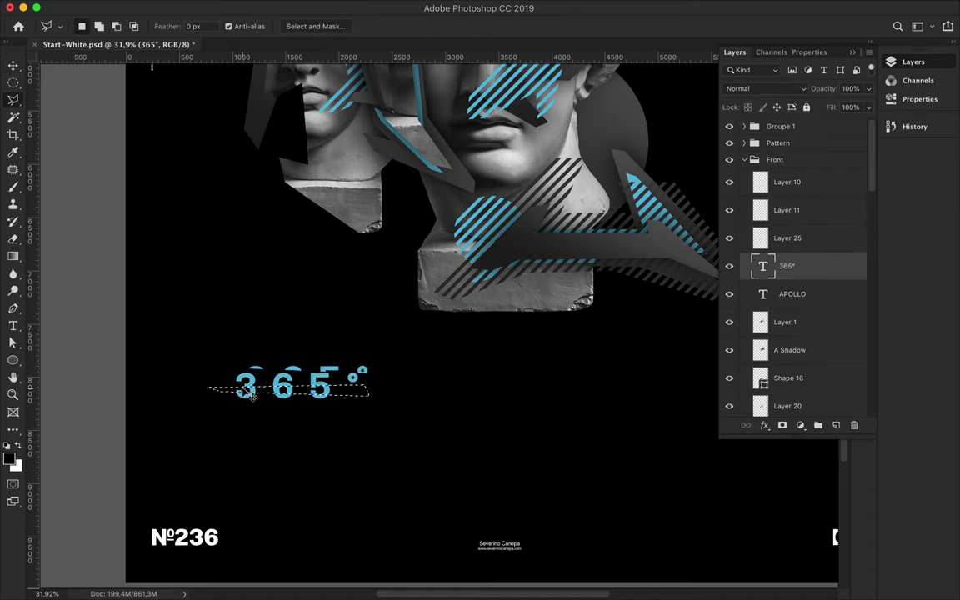
key("ctrl+j")
key("v")
left_click_drag(340, 400, 351, 383)
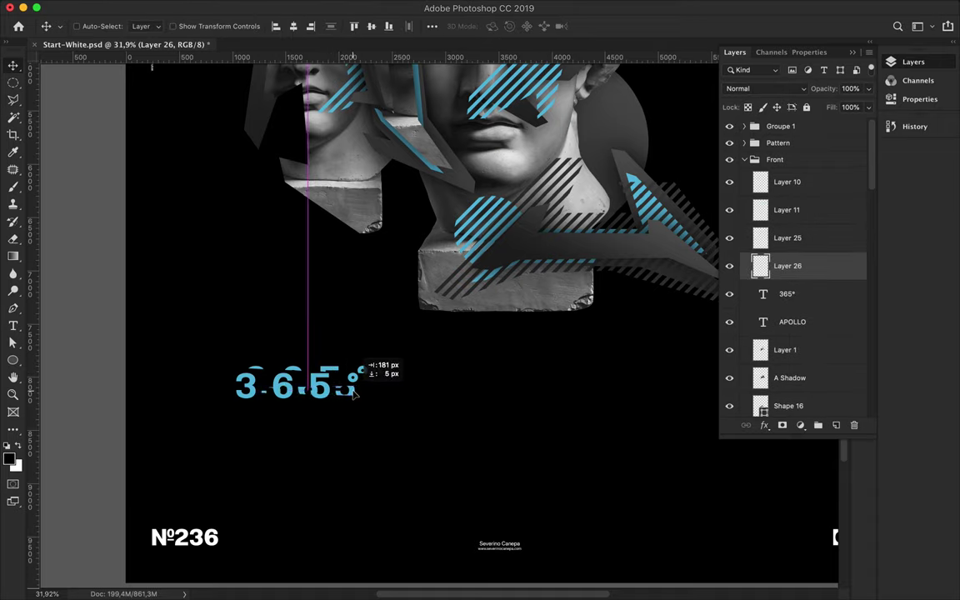
Copy the lower part of 365° to a new layer, offset about 20 px left.
left_click(242, 385, "ctrl")
key("l")
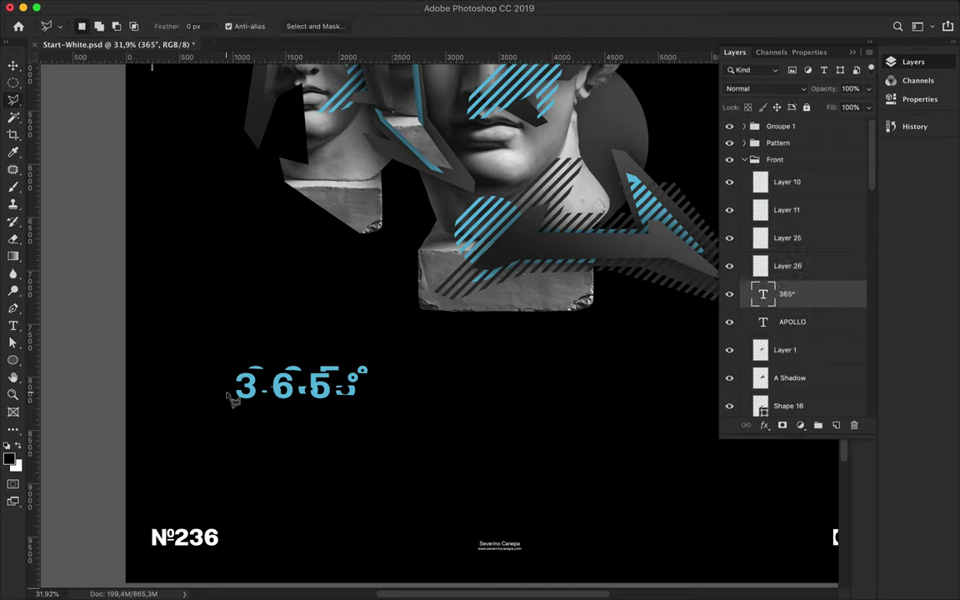
left_click(226, 393)
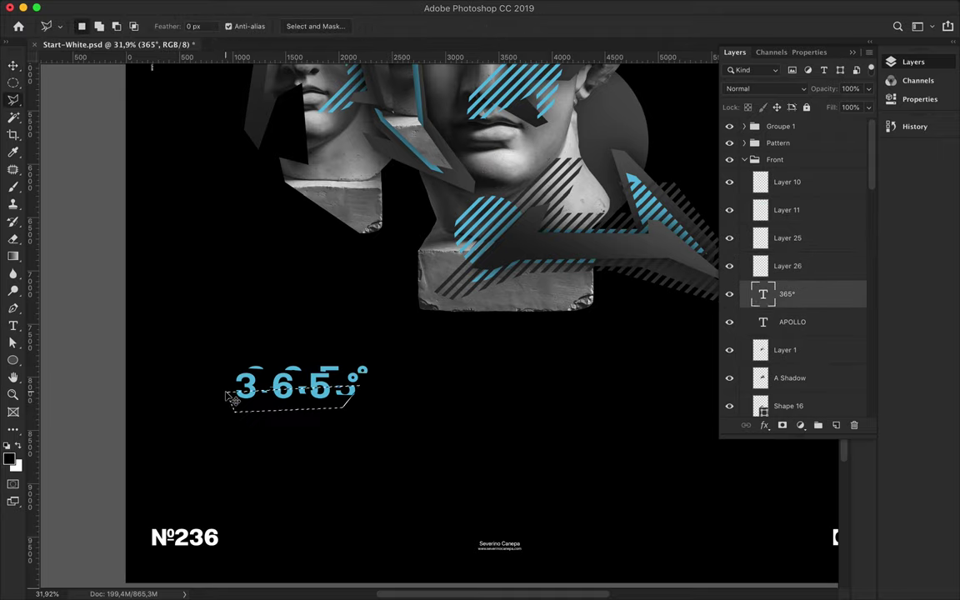
key("ctrl+j")
key("v")
left_click_drag(230, 398, 214, 398)
Select the 365° text with its slice layers and move them up and right.
left_click(809, 321)
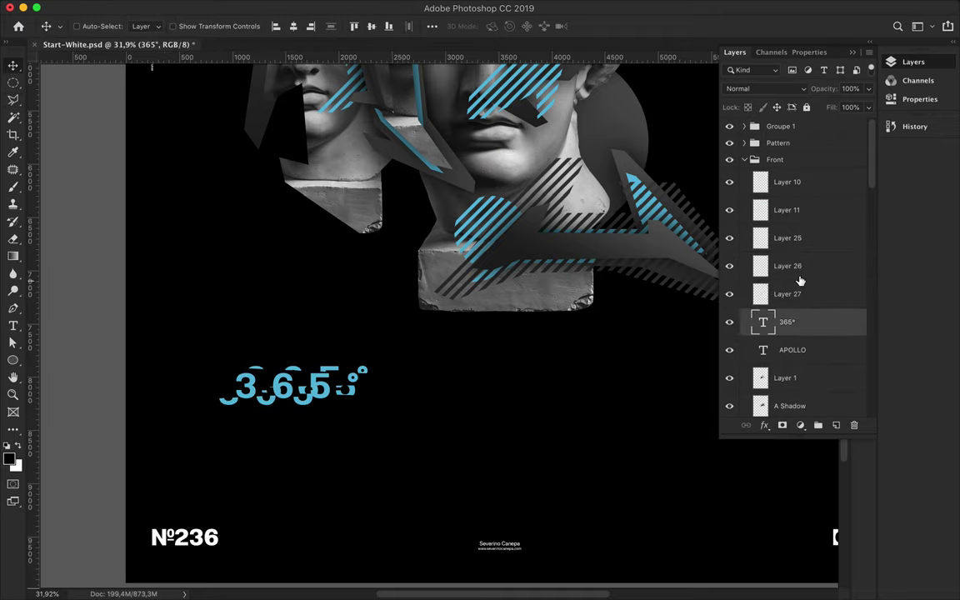
left_click(788, 265, "shift")
left_click(298, 398, "ctrl+shift")
left_click_drag(297, 398, 330, 382)
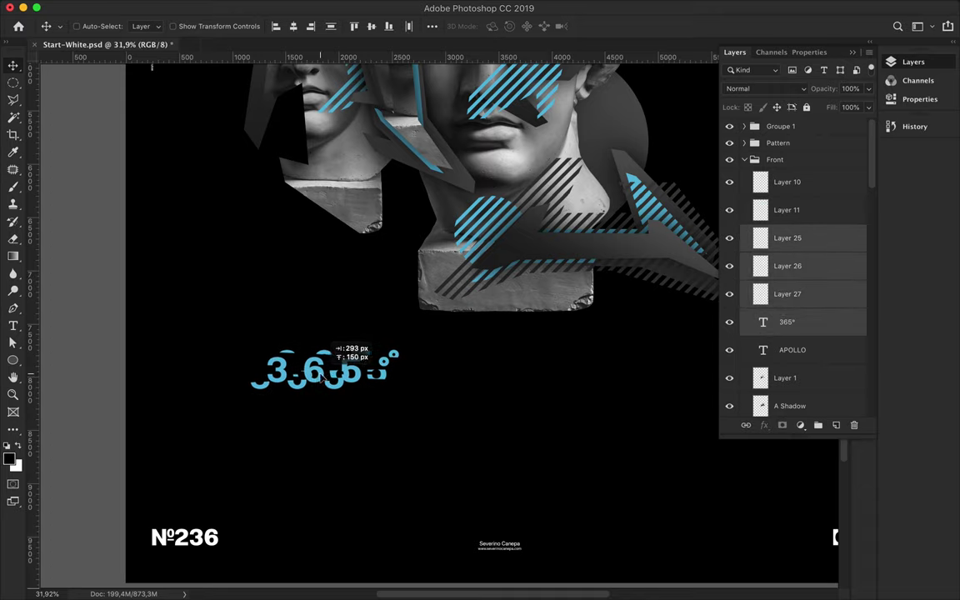
Group the 365° text and slices, name the group '365', and fit the poster in view.
key("ctrl+g")
double_click(783, 232)
type("365")
key("Return")
key("ctrl+0")
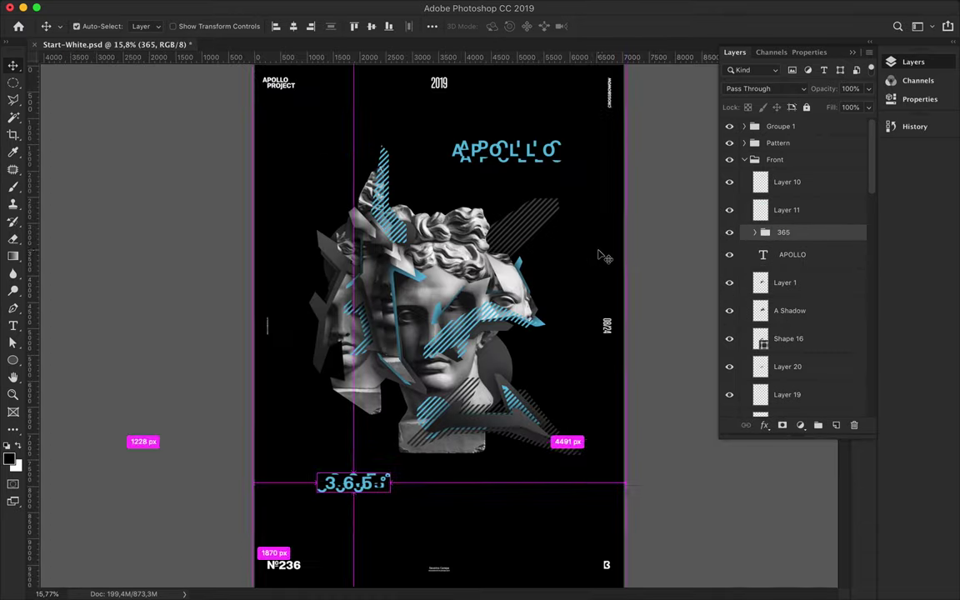